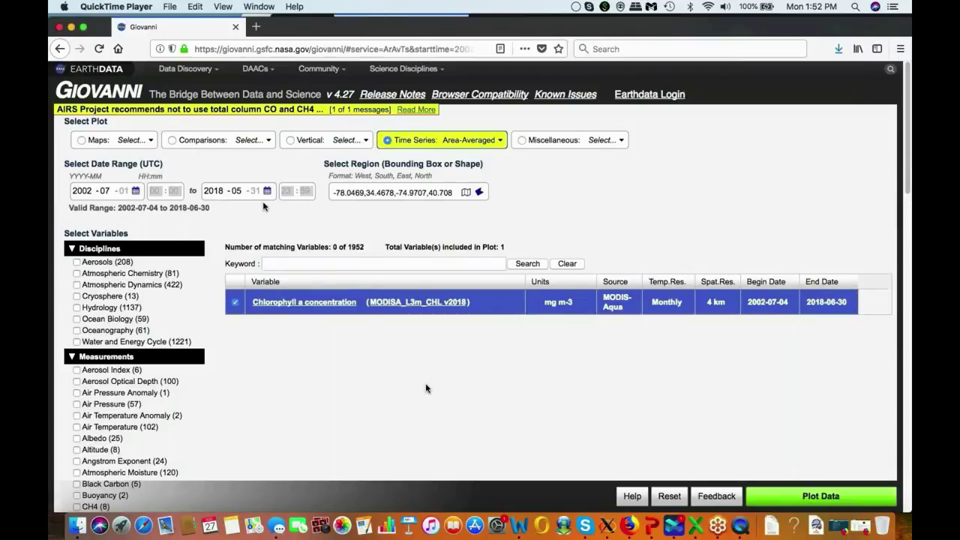
# - Generate the MODISA chlorophyll a area-averaged time series plot for 2002-Jul to 2018-May
pyautogui.moveTo(309, 391)
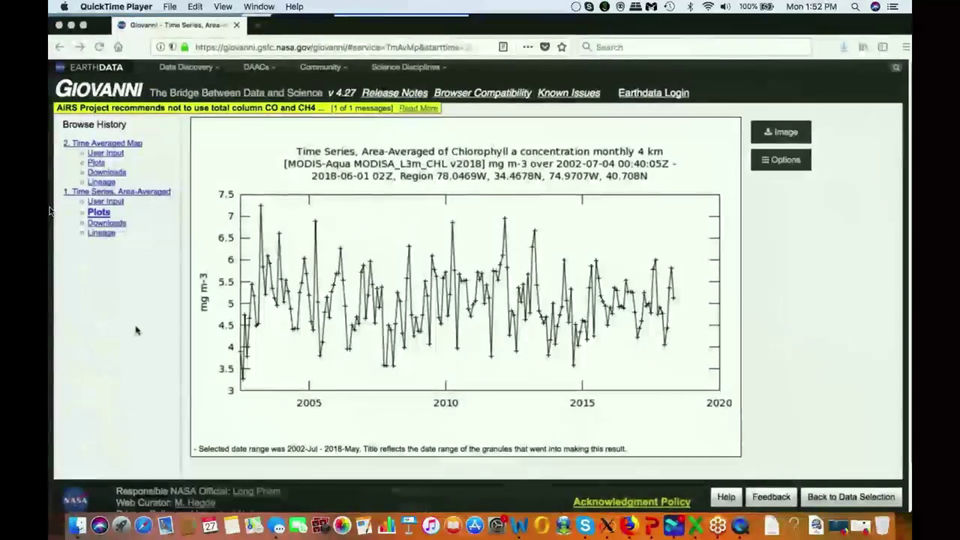
pyautogui.moveTo(97, 147)
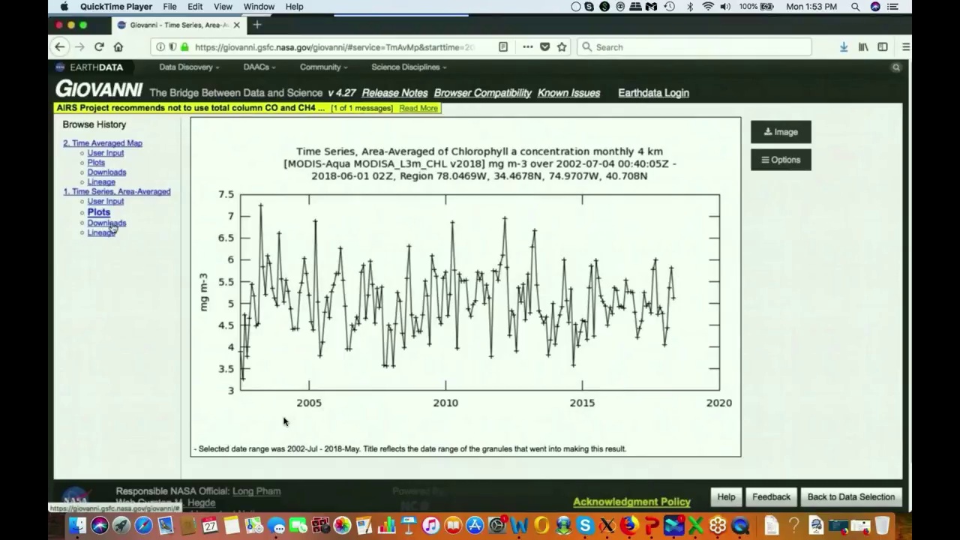
# - Go to the time series Downloads in Browse History, landing on the Earthdata Login page
pyautogui.moveTo(528, 332)
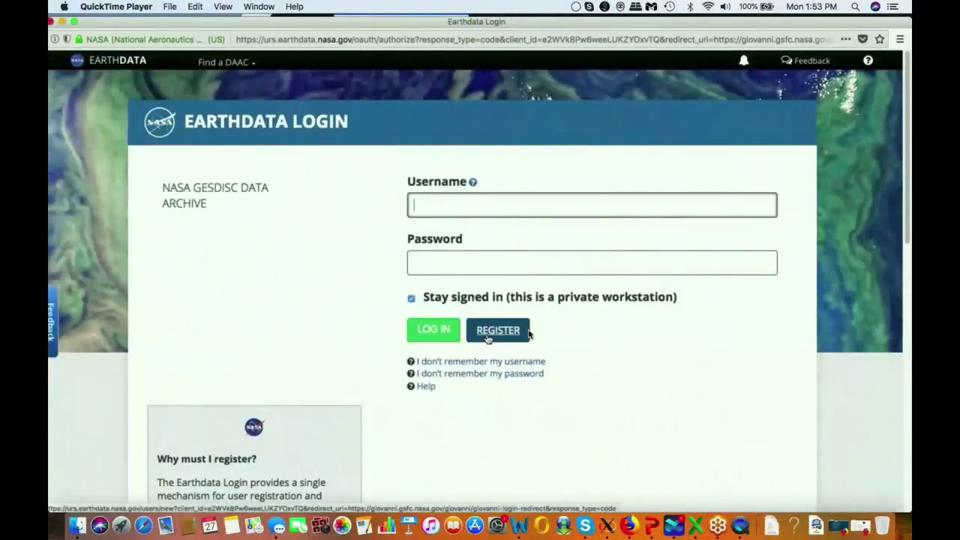
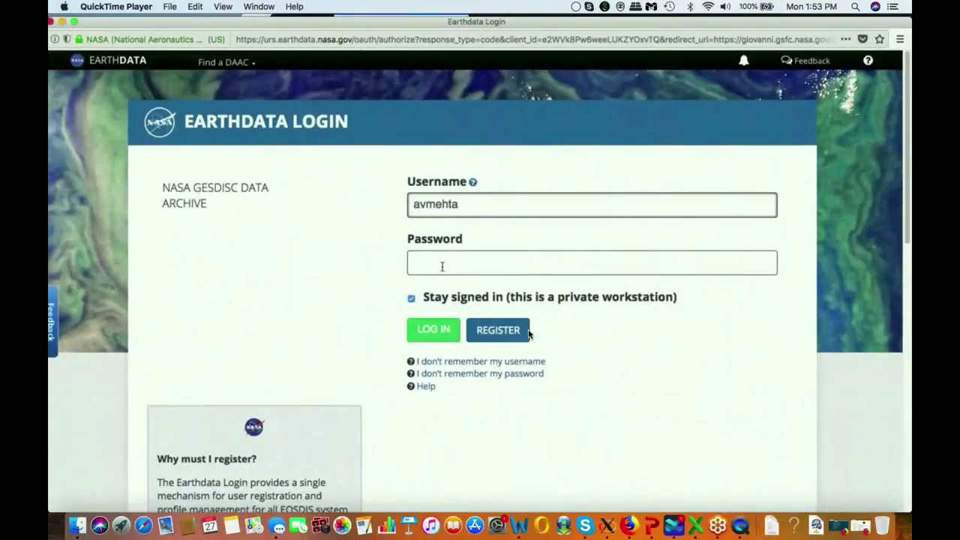
# - Enter the Earthdata username and password and log in to return to Giovanni
pyautogui.moveTo(513, 330)
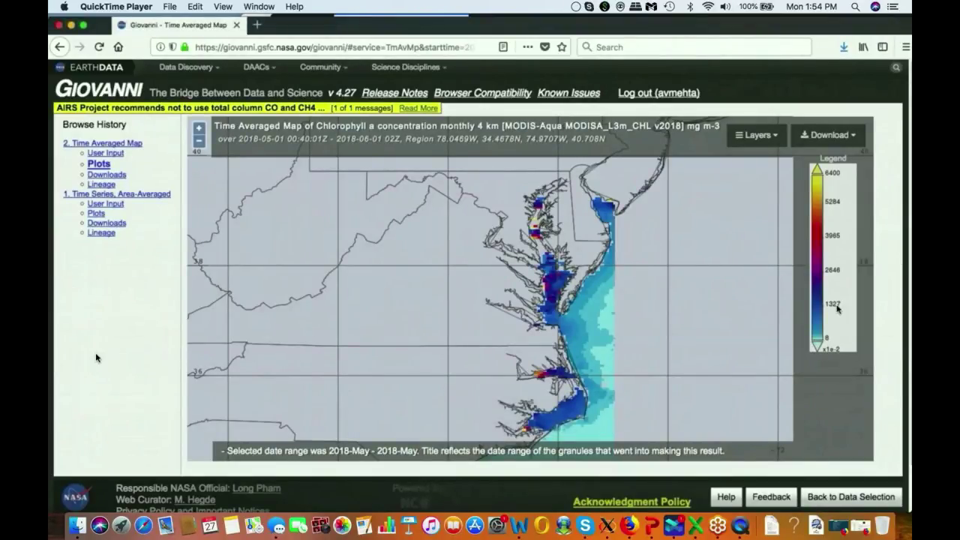
# - Export the May 2018 chlorophyll map as KMZ and open it in Google Earth Pro
pyautogui.moveTo(660, 304)
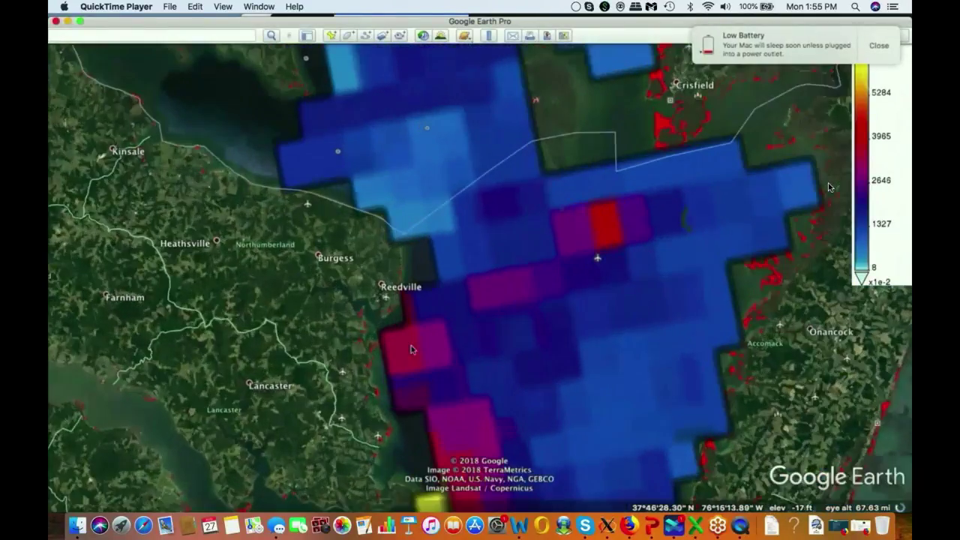
# - Zoom the Google Earth view into the chlorophyll overlay near Reedville and Tangier Island
pyautogui.moveTo(411, 349)
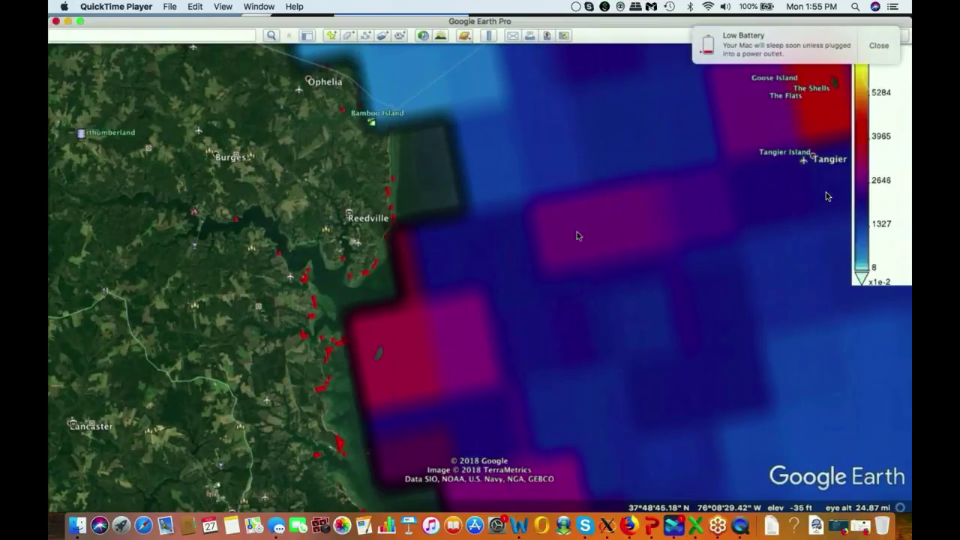
pyautogui.moveTo(576, 235)
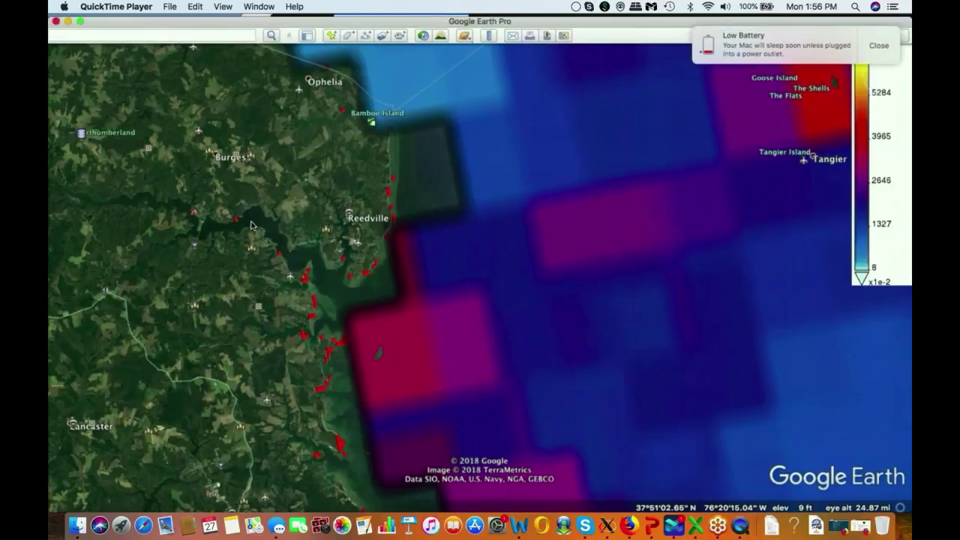
pyautogui.moveTo(448, 272)
# - Switch to Firefox and load the OceanColor Web home page at oceancolor.gsfc.nasa.gov
pyautogui.moveTo(343, 26)
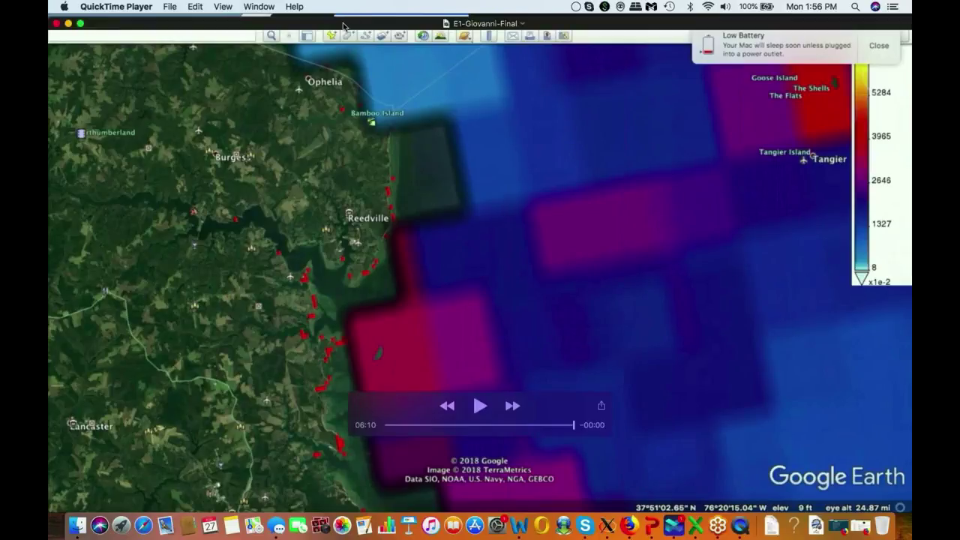
pyautogui.moveTo(343, 26); pyautogui.dragTo(376, 26)
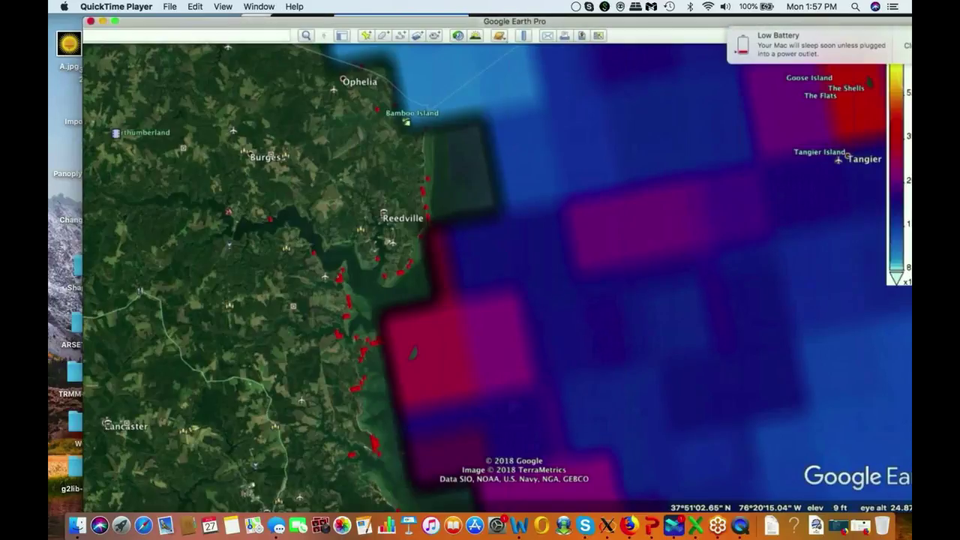
pyautogui.moveTo(169, 22); pyautogui.dragTo(139, 21)
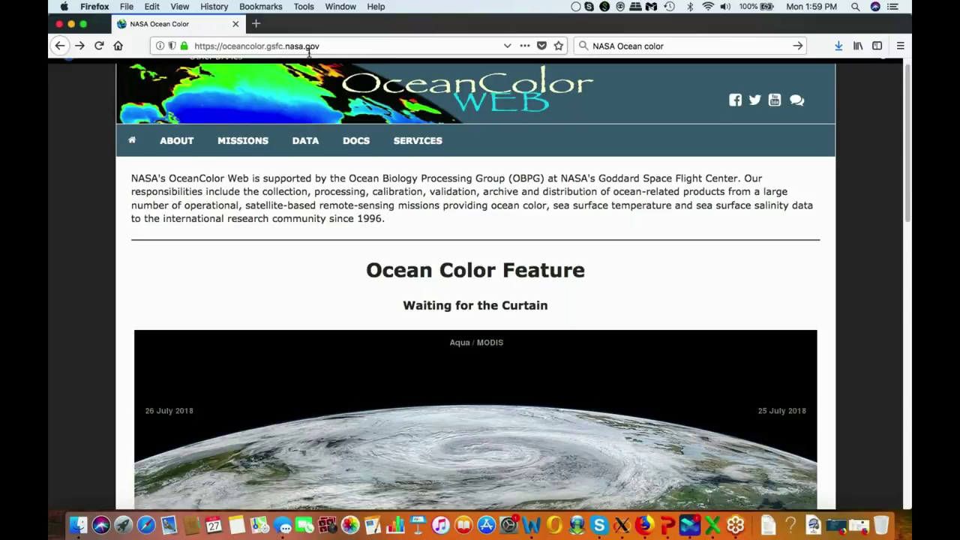
# - Open the OLCI-S3A mission page from the MISSIONS menu
pyautogui.moveTo(177, 140)
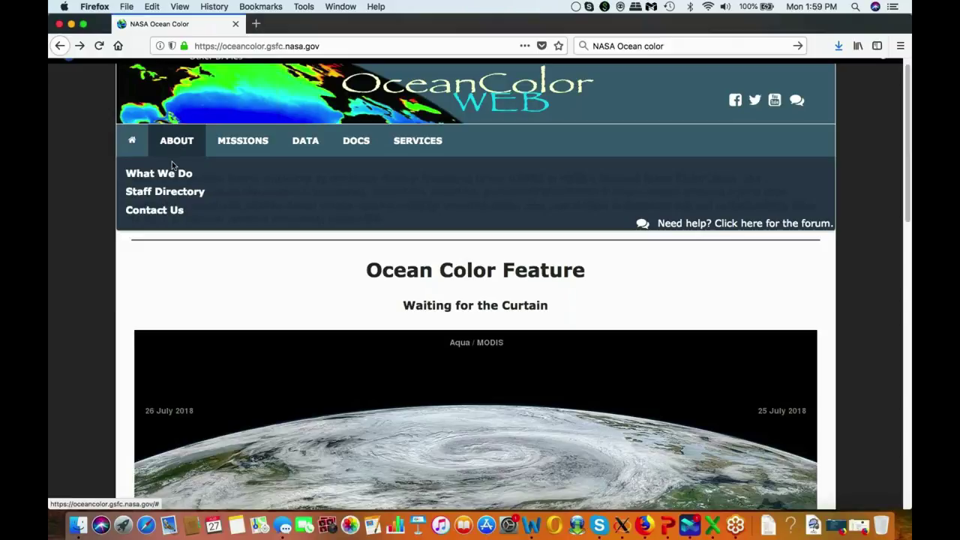
pyautogui.moveTo(246, 148)
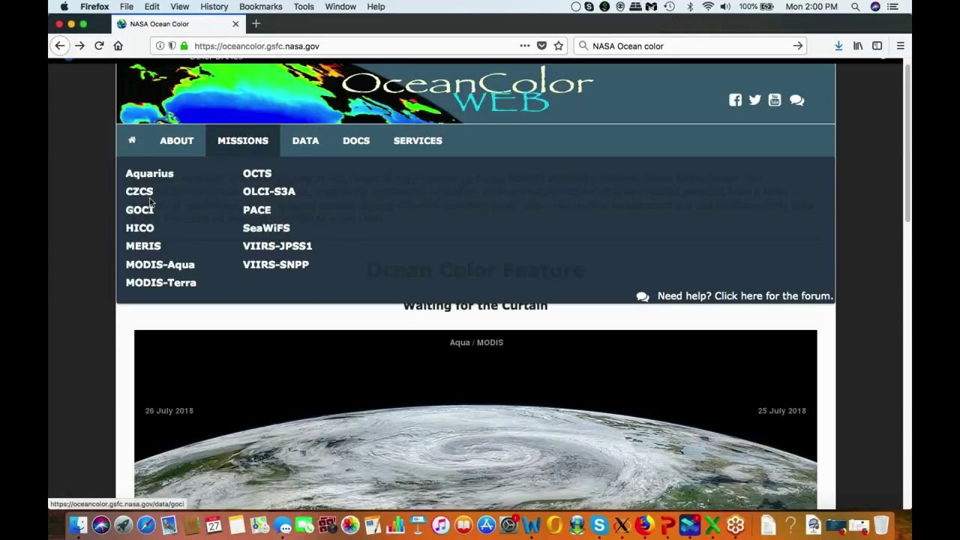
pyautogui.click(268, 194)
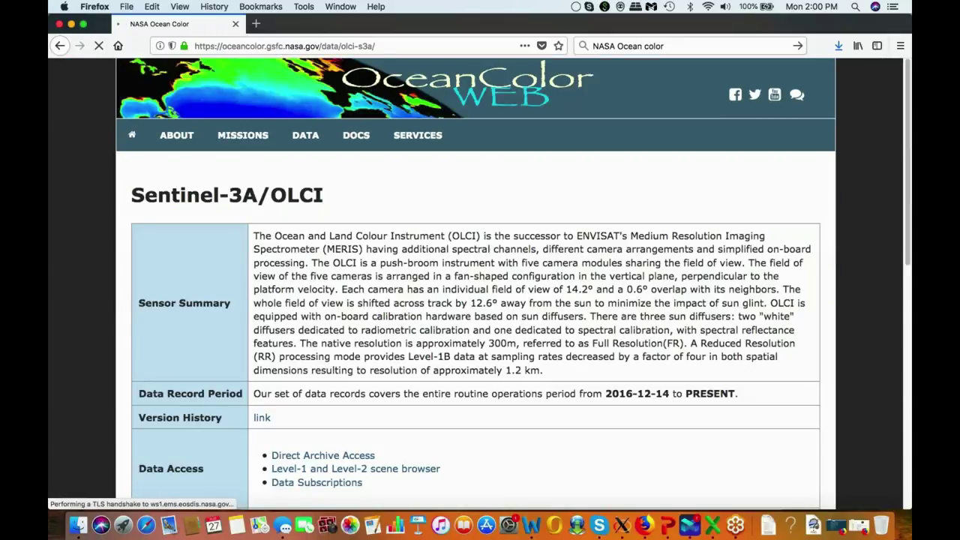
# - Review the Sentinel-3A/OLCI page's links and citation, then bring up the MISSIONS list
pyautogui.scroll(-2, 286, 270)
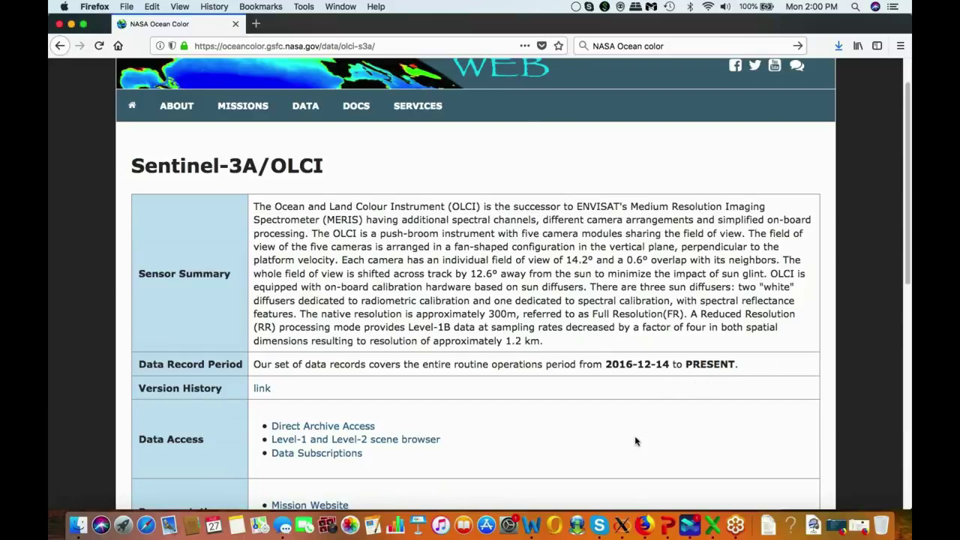
pyautogui.scroll(-3, 635, 441)
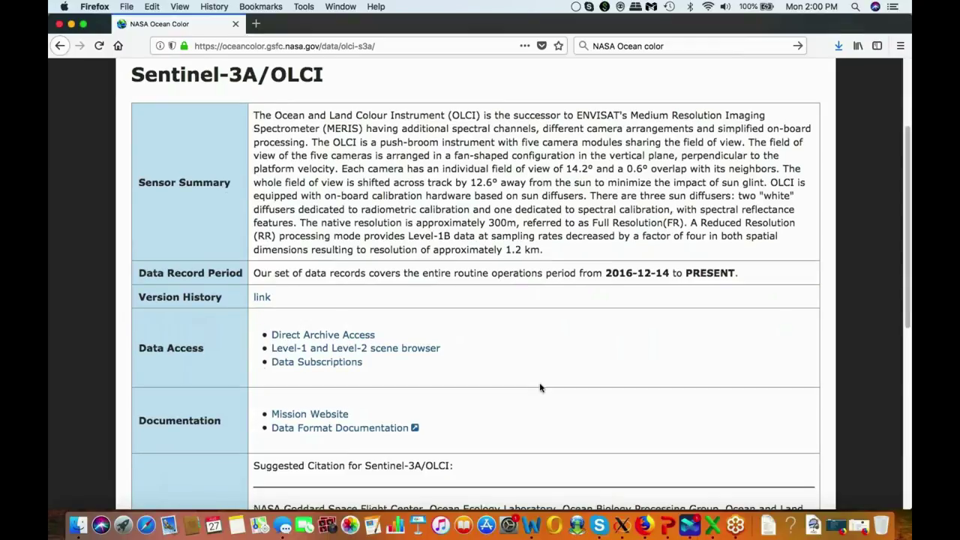
pyautogui.scroll(-1, 540, 387)
pyautogui.scroll(-1, 540, 388)
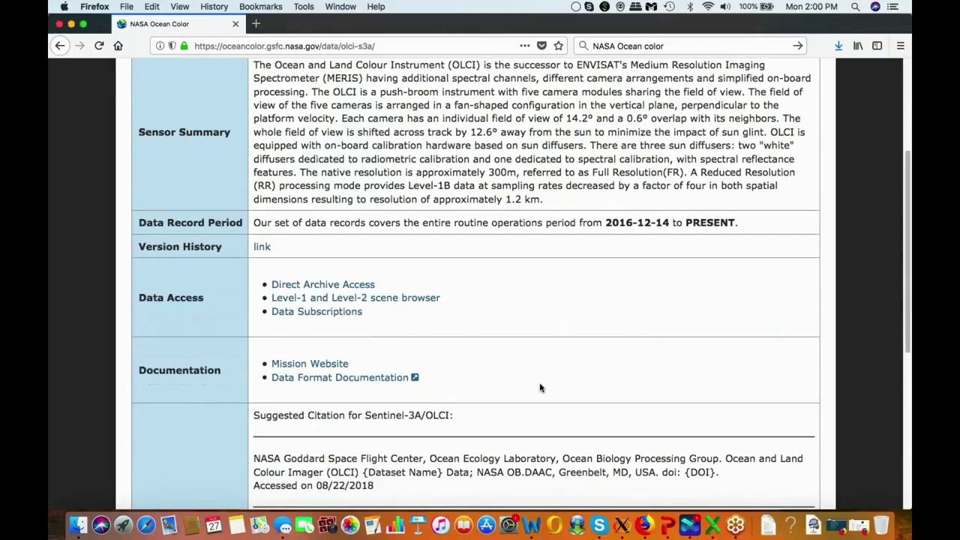
pyautogui.scroll(4, 539, 388)
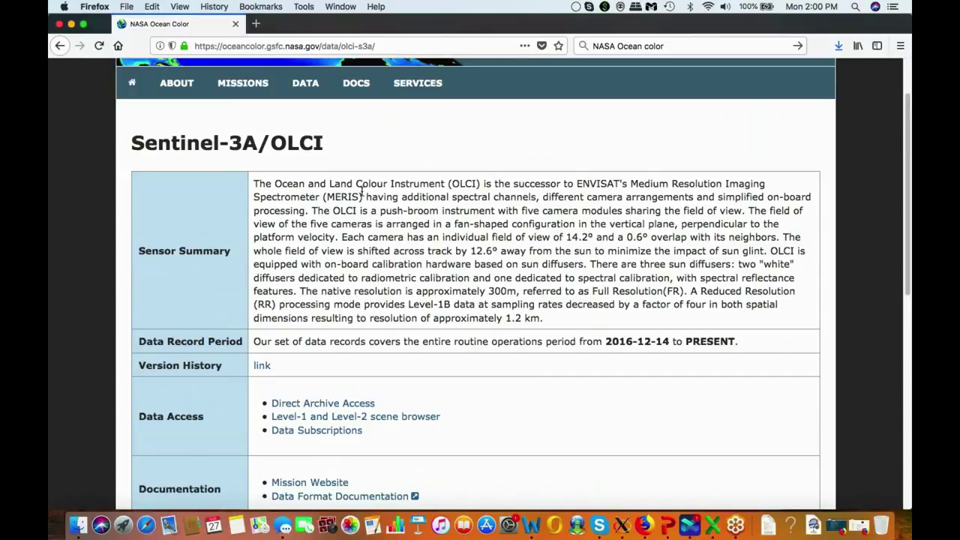
pyautogui.click(229, 83)
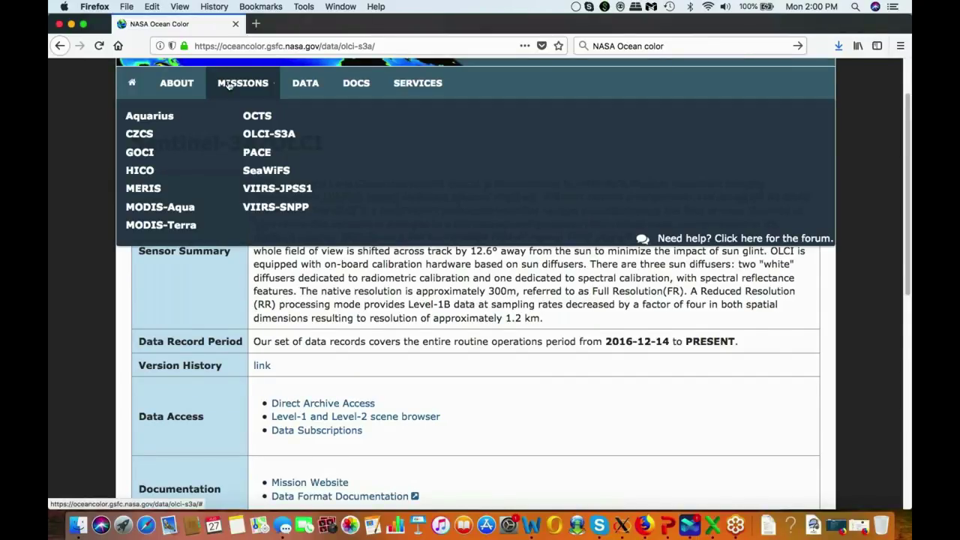
# - Browse the data access and documentation menus, then open the Overpass Predictor from SERVICES
pyautogui.click(302, 85)
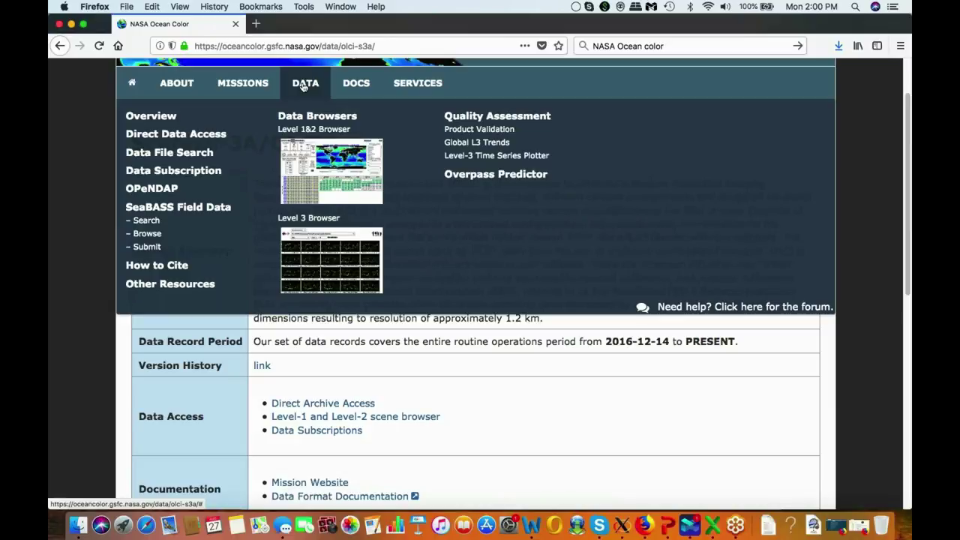
pyautogui.click(355, 84)
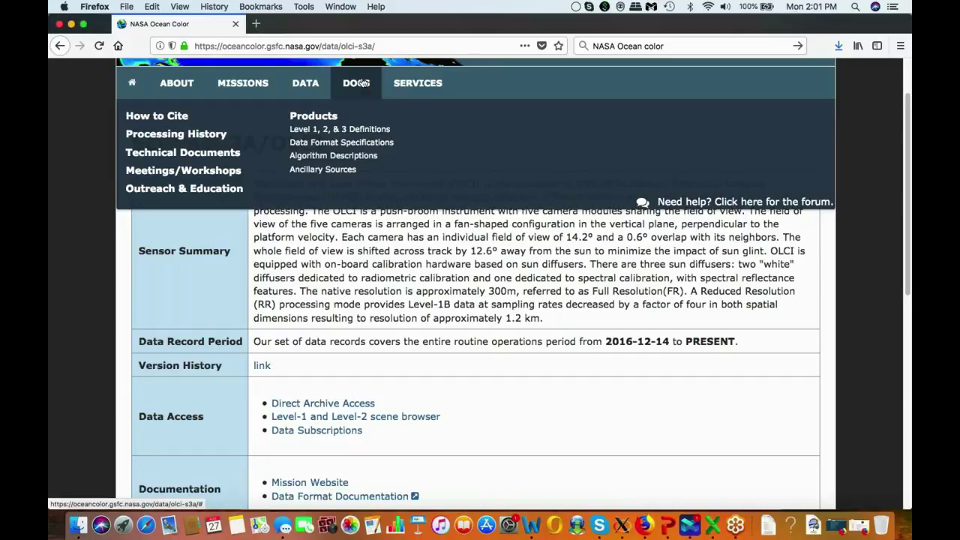
pyautogui.moveTo(419, 84)
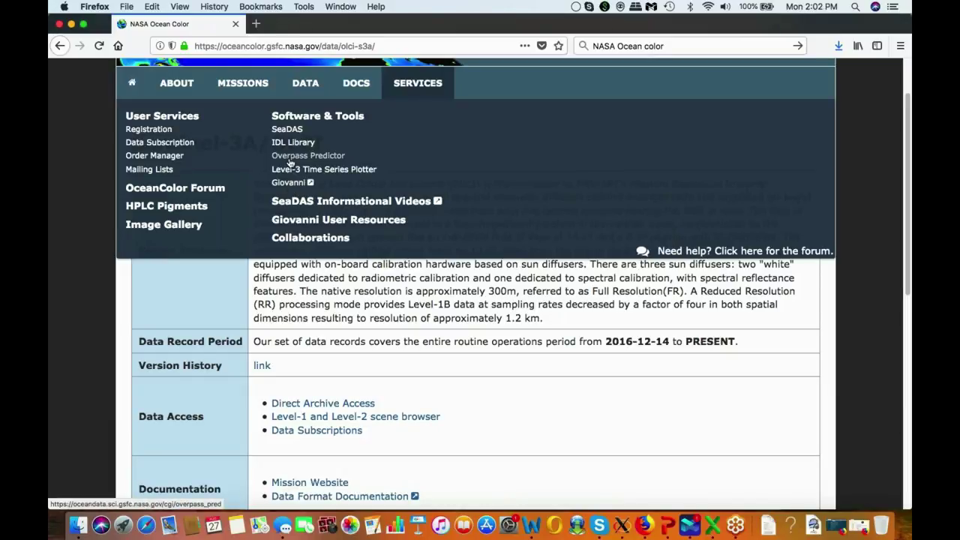
pyautogui.click(289, 159)
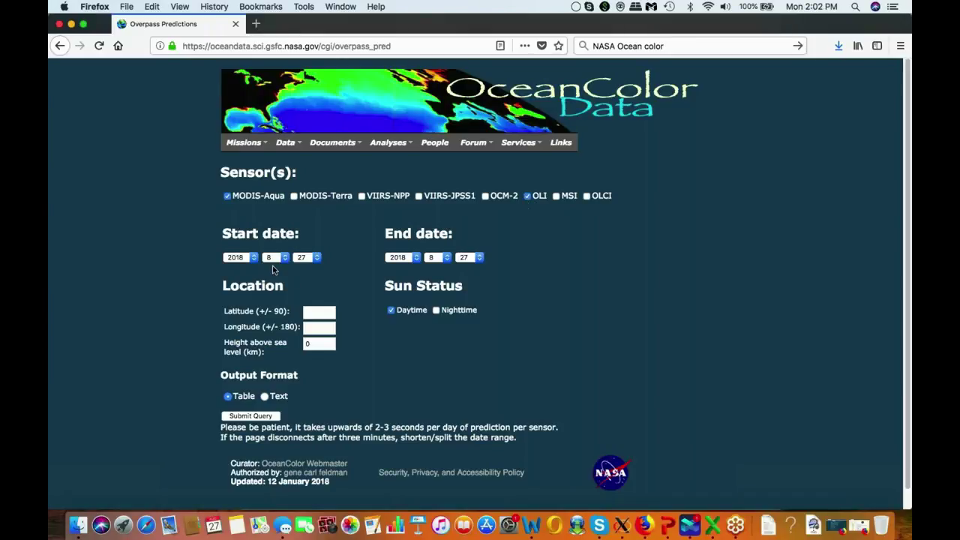
# - Set the overpass query end date to 2018/9/1
pyautogui.scroll(-1, 279, 265)
pyautogui.scroll(-1, 279, 268)
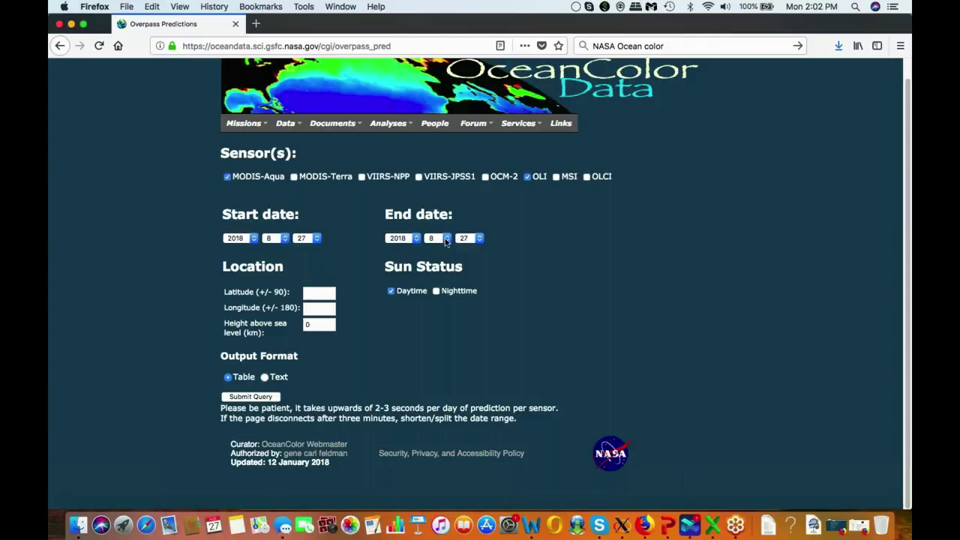
pyautogui.click(445, 239)
pyautogui.click(440, 251)
pyautogui.click(477, 239)
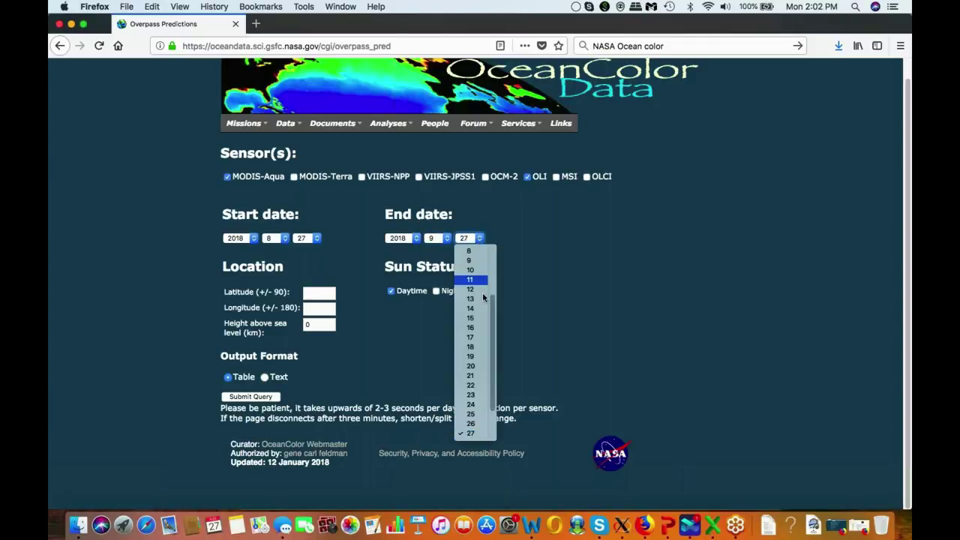
pyautogui.moveTo(492, 302); pyautogui.dragTo(496, 238)
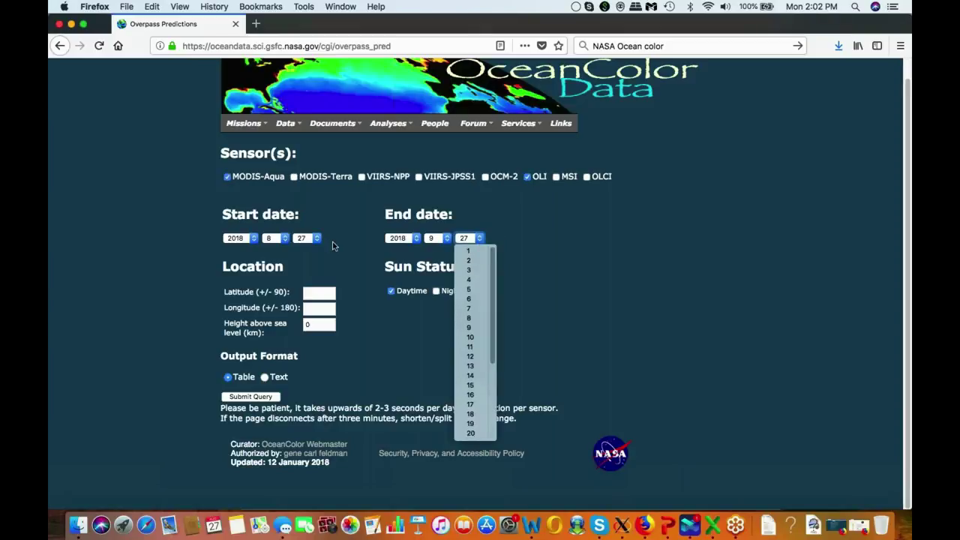
pyautogui.click(330, 242)
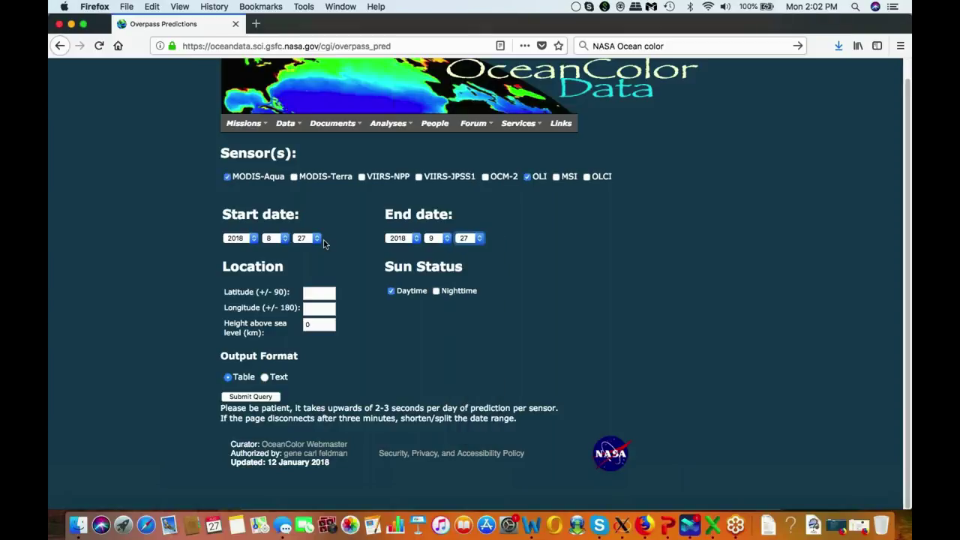
pyautogui.click(481, 239)
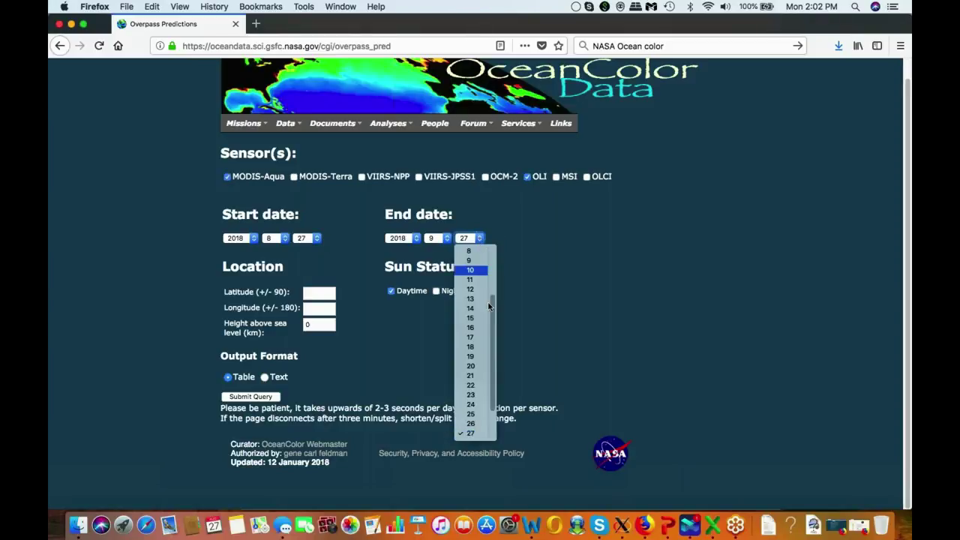
pyautogui.moveTo(493, 310); pyautogui.dragTo(492, 248)
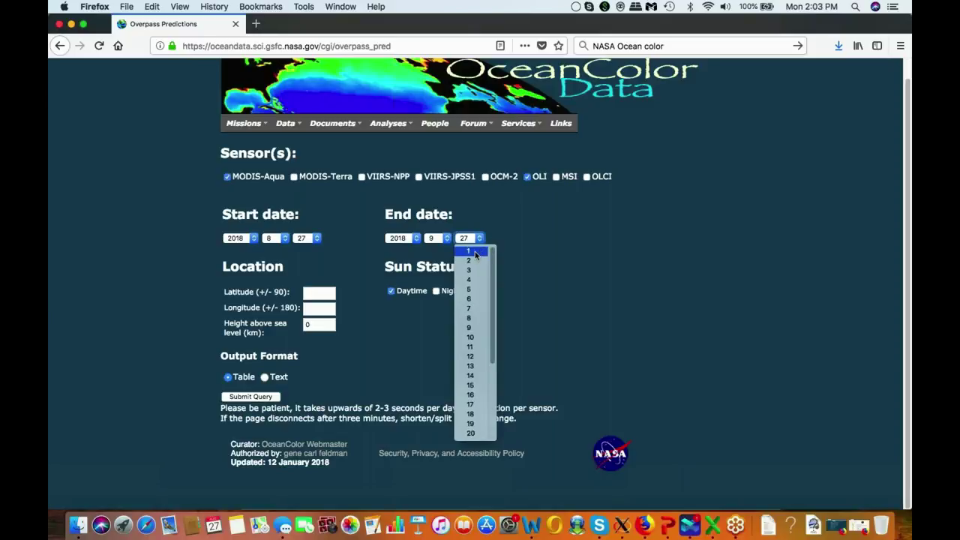
pyautogui.click(478, 252)
# - Enter latitude 37.0 and longitude -78, submit the query, and bring up the results
pyautogui.click(328, 291)
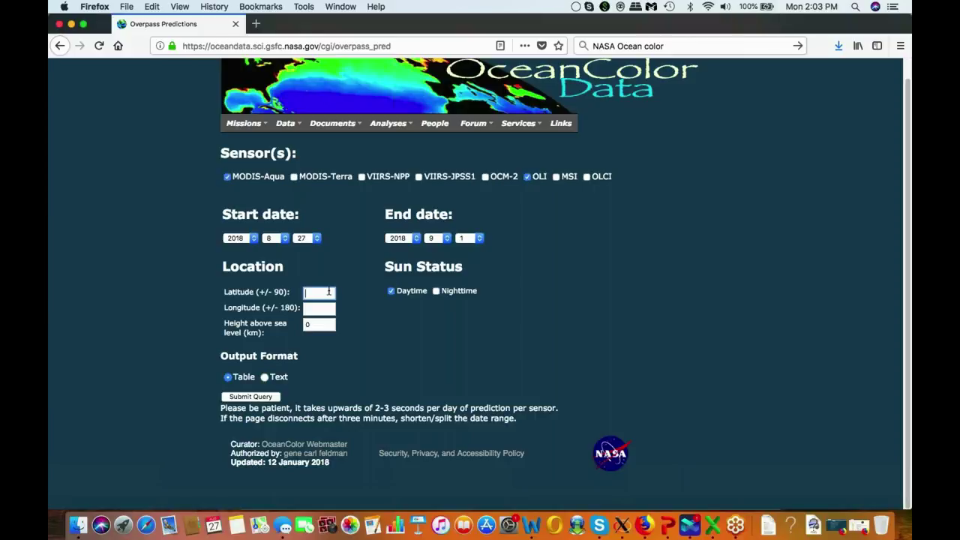
pyautogui.write('37.0')
pyautogui.click(325, 307)
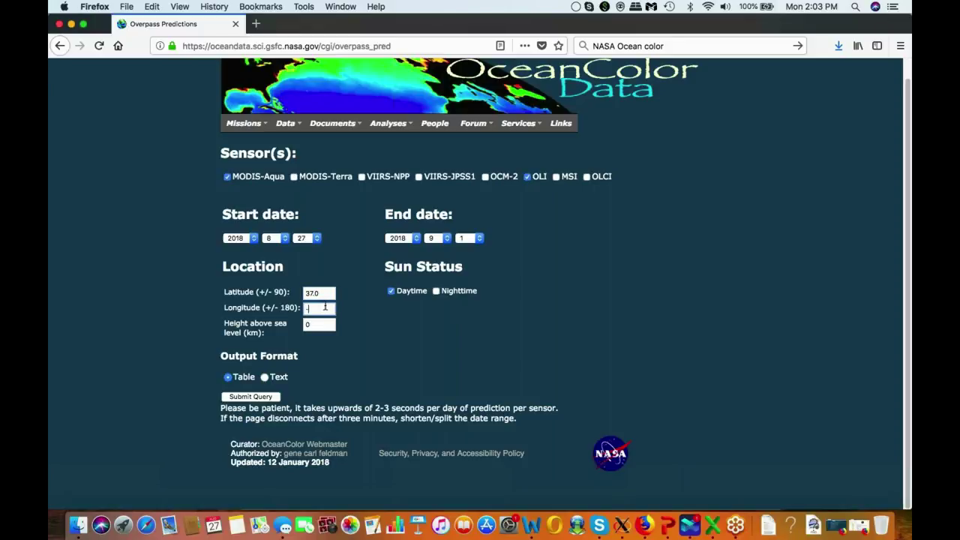
pyautogui.write('-78')
pyautogui.click(262, 399)
pyautogui.click(840, 527)
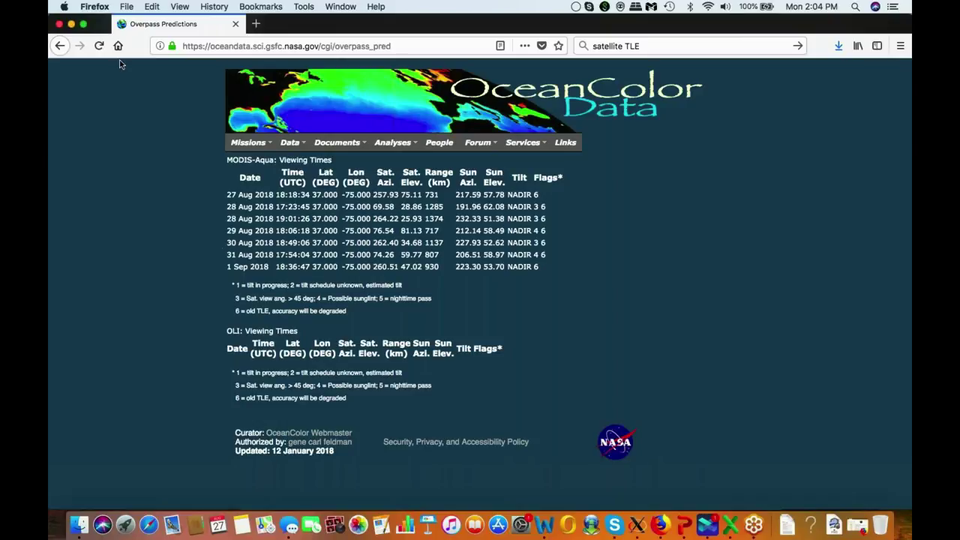
# - Minimize the MODIS-Aqua overpass results window and bring the Sentinel-3A/OLCI mission page back
pyautogui.click(70, 24)
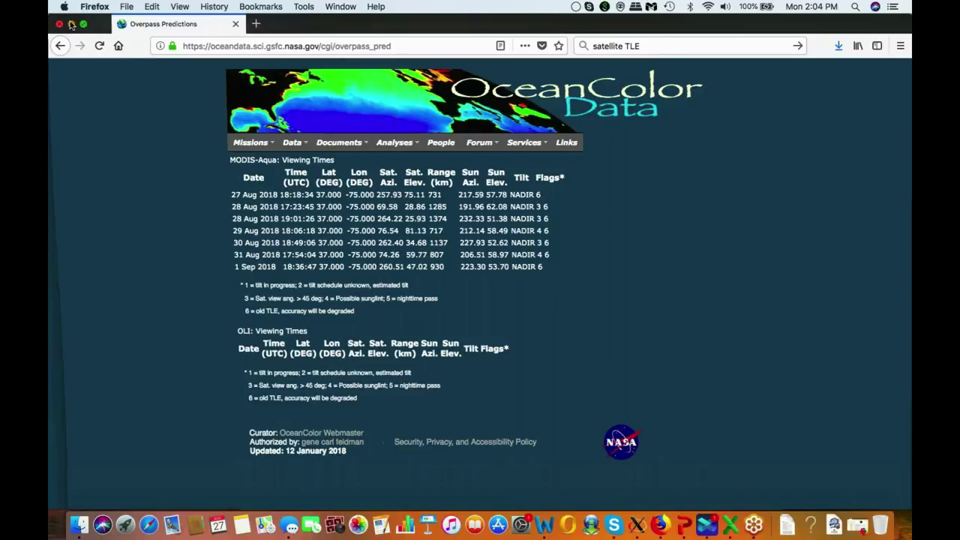
pyautogui.click(60, 46)
# - From the OLCI-S3A page, go to Services > Data Subscription and create a new subscription
pyautogui.click(59, 46)
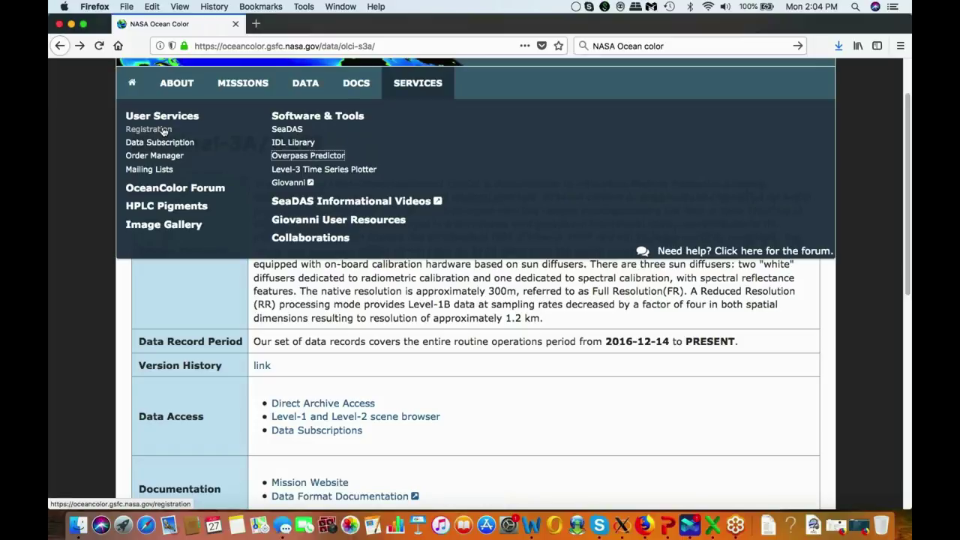
pyautogui.click(159, 142)
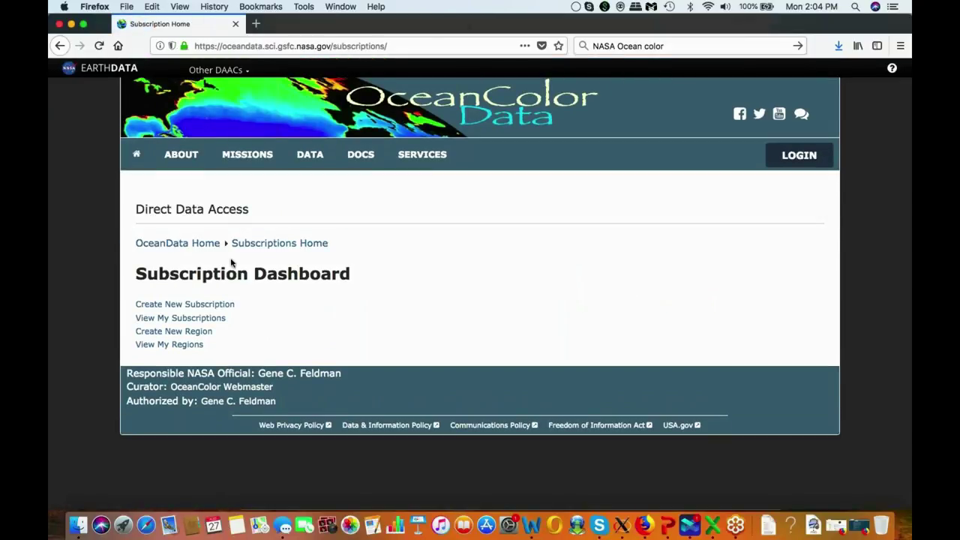
pyautogui.click(229, 306)
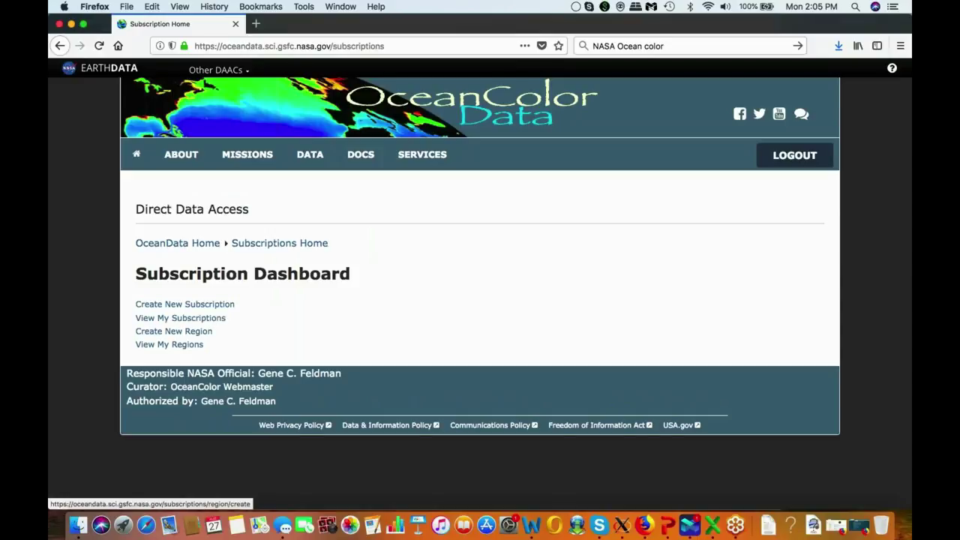
# - Define a new region named 'Lake Victoria' outlined over East Africa on the map
pyautogui.click(173, 331)
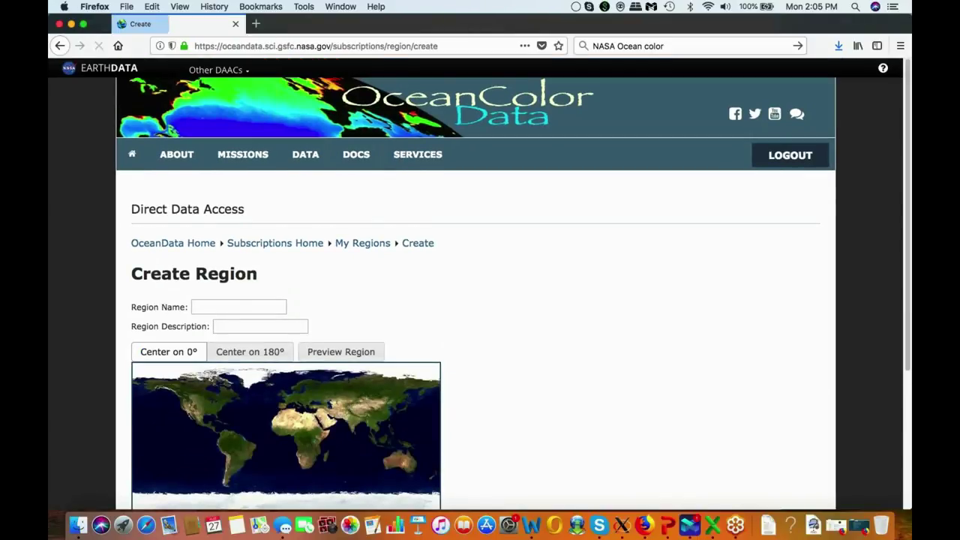
pyautogui.scroll(-3, 229, 321)
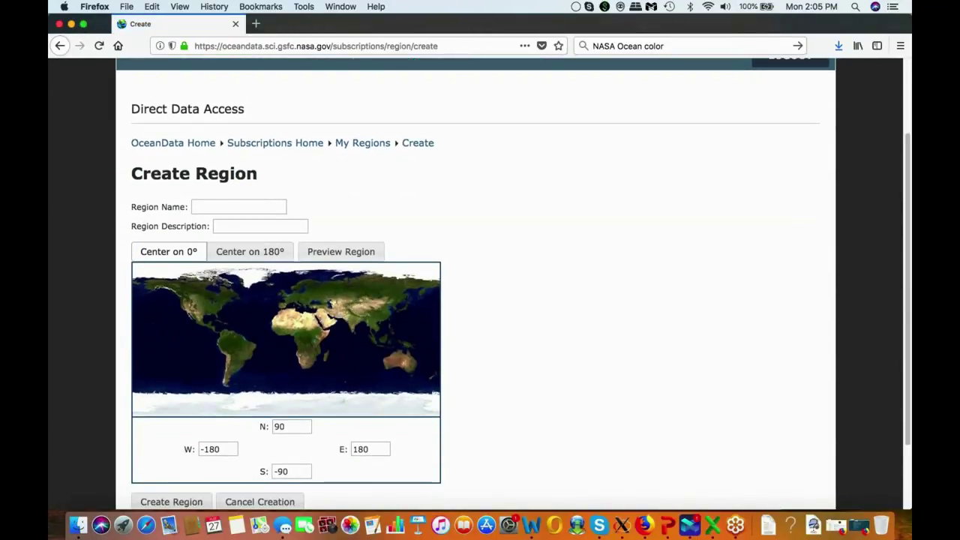
pyautogui.click(234, 210)
pyautogui.write('Lake Victo')
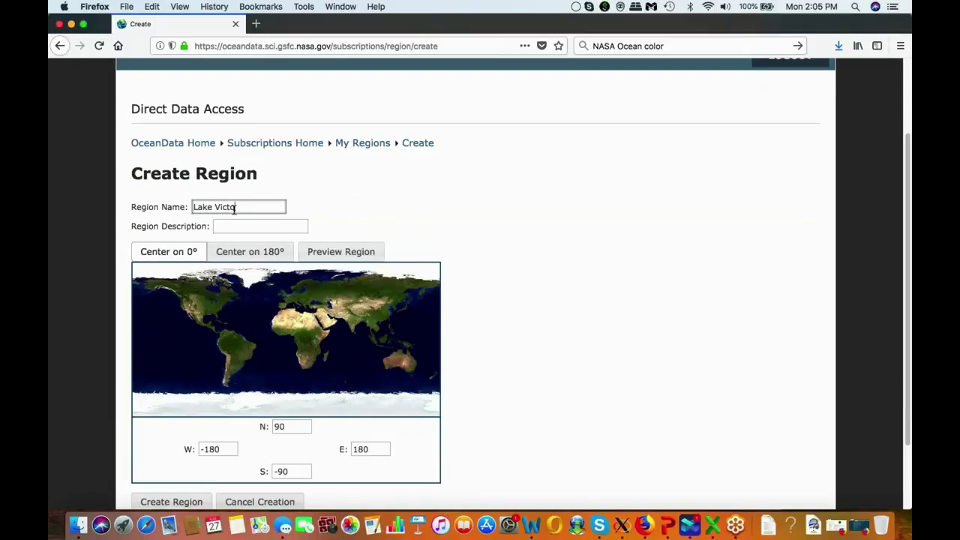
pyautogui.write('ria')
pyautogui.moveTo(309, 332); pyautogui.dragTo(320, 350)
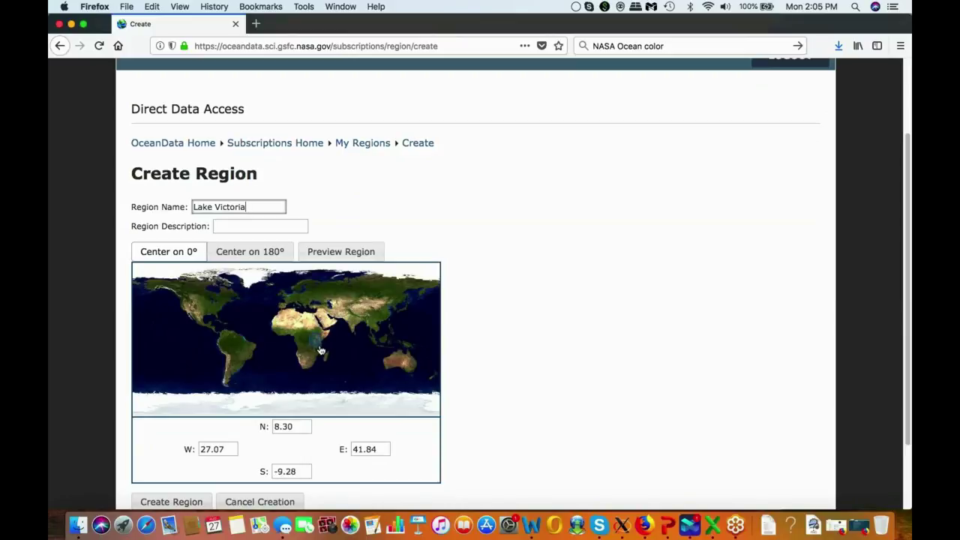
pyautogui.scroll(-3, 436, 344)
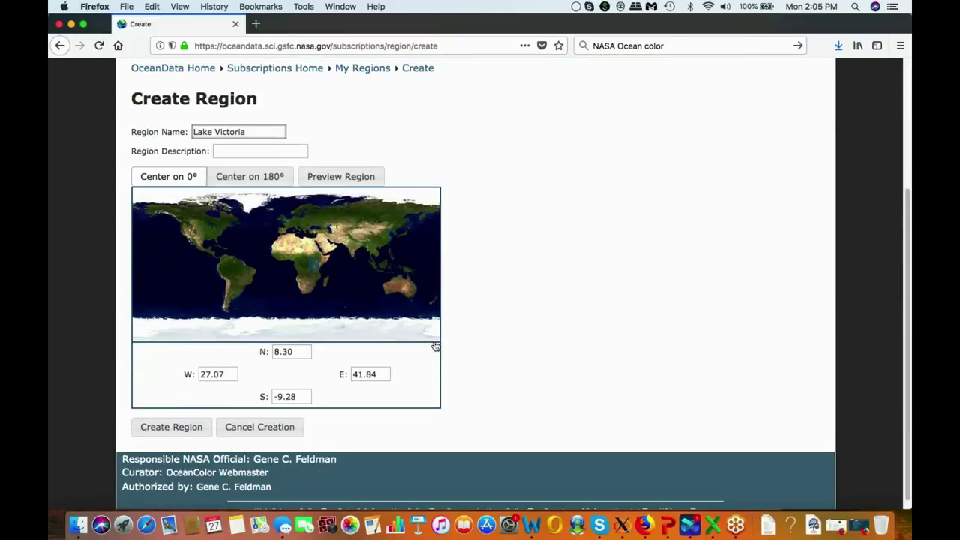
pyautogui.click(202, 417)
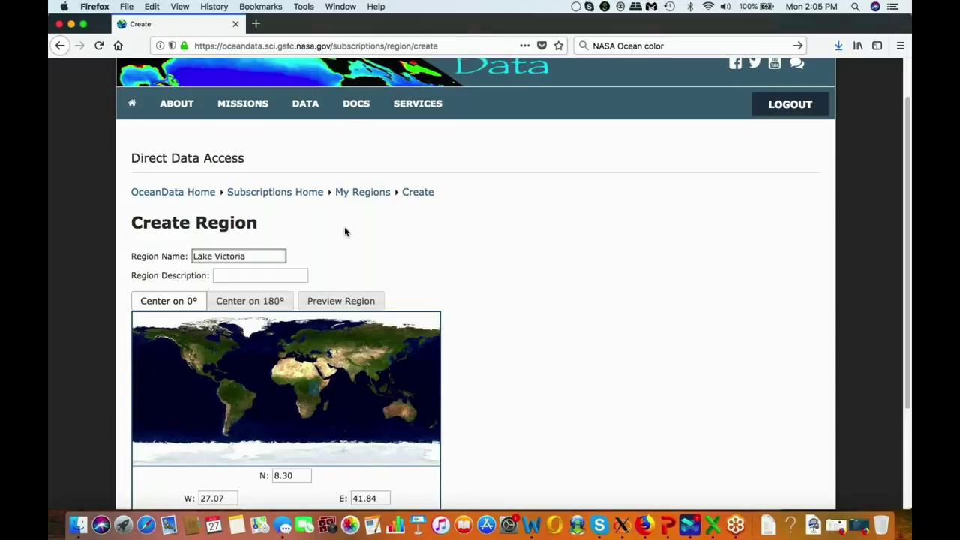
# - Open the Level 1&2 Browser from the DATA menu's Data Browsers list
pyautogui.click(305, 104)
pyautogui.moveTo(317, 109)
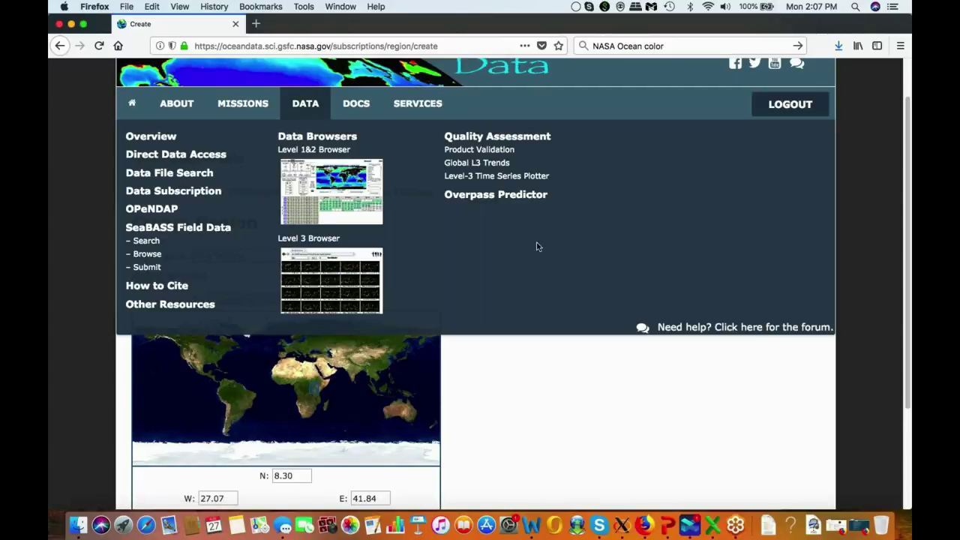
pyautogui.click(313, 150)
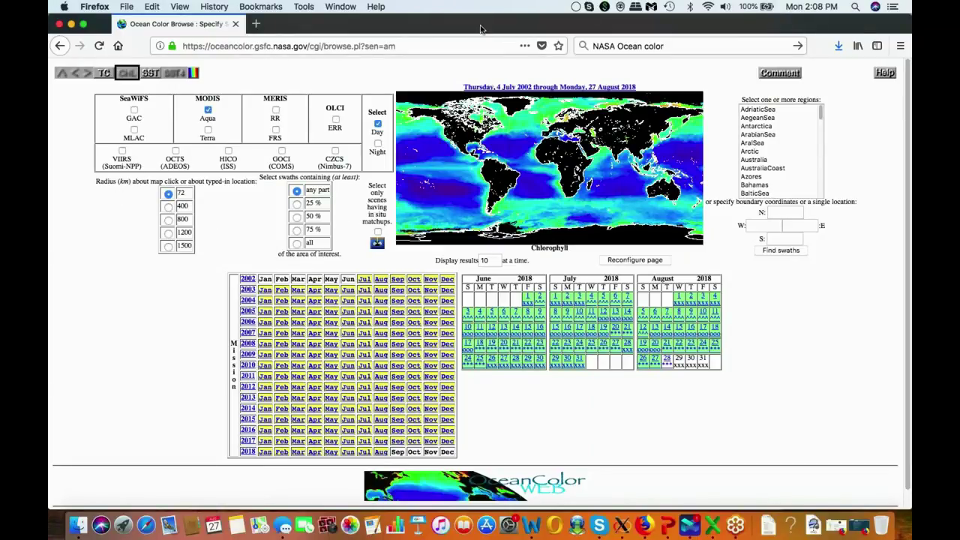
# - Load the May 2018 MODIS-Aqua chlorophyll browse from the 2018 calendar row
pyautogui.moveTo(482, 28); pyautogui.dragTo(474, 28)
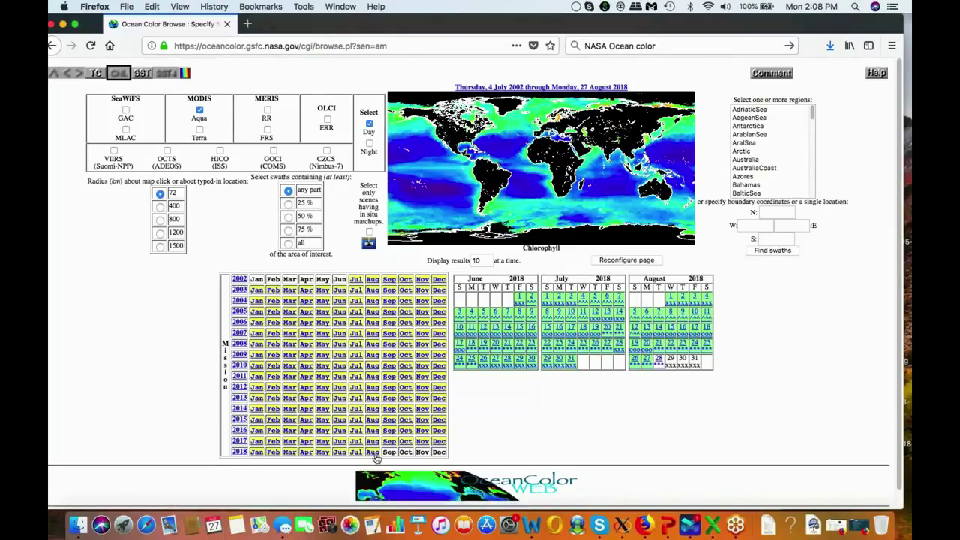
pyautogui.click(323, 452)
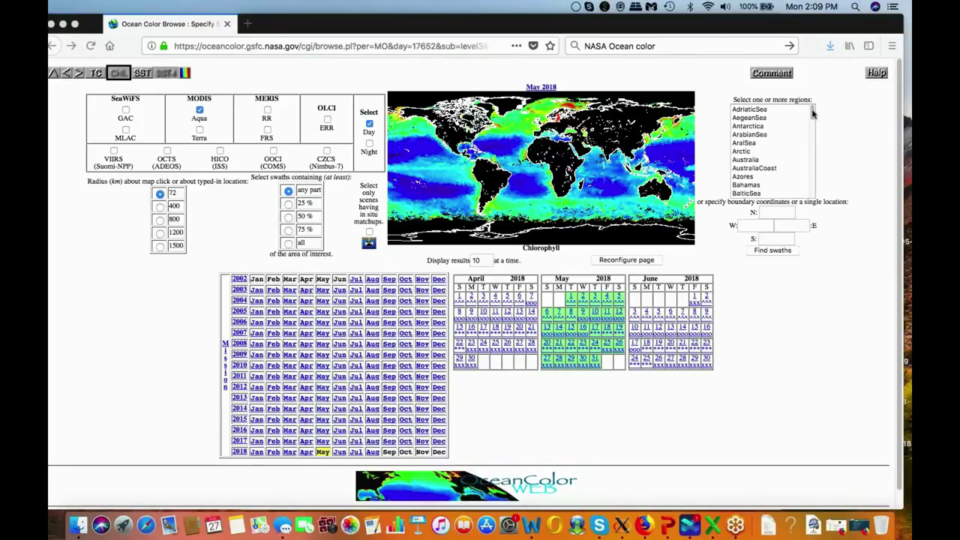
pyautogui.click(812, 113)
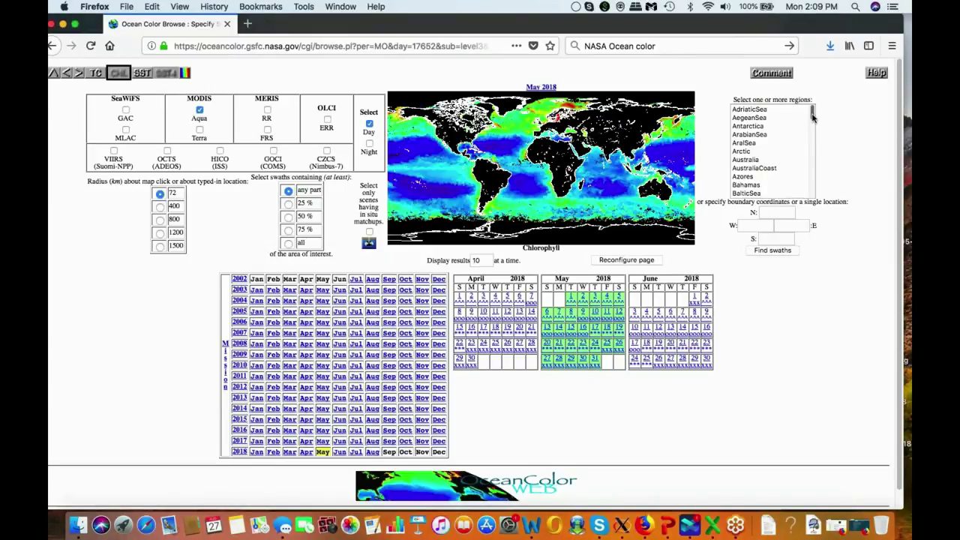
# - Choose ChesapeakeBay as the region and find its May 2018 Aqua swaths
pyautogui.moveTo(812, 112); pyautogui.dragTo(813, 131)
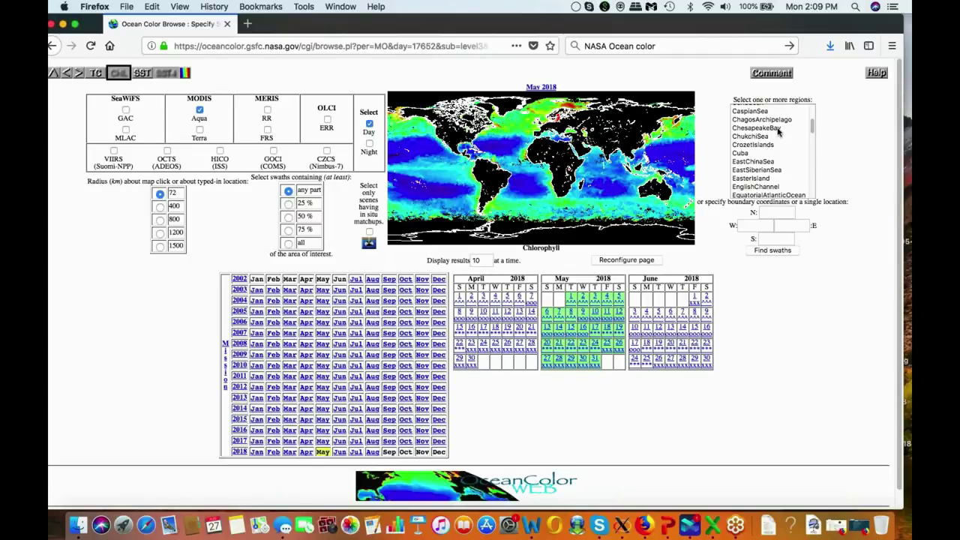
pyautogui.click(778, 129)
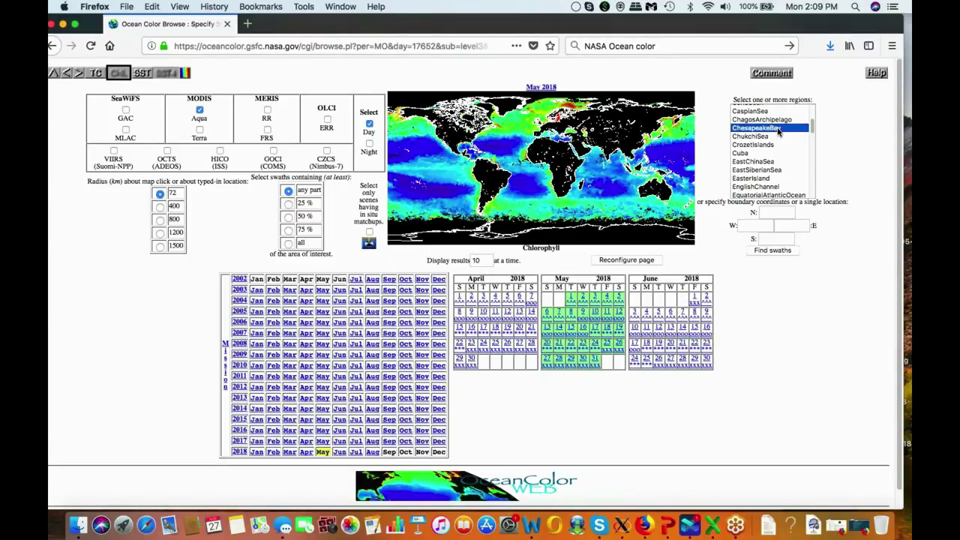
pyautogui.click(772, 250)
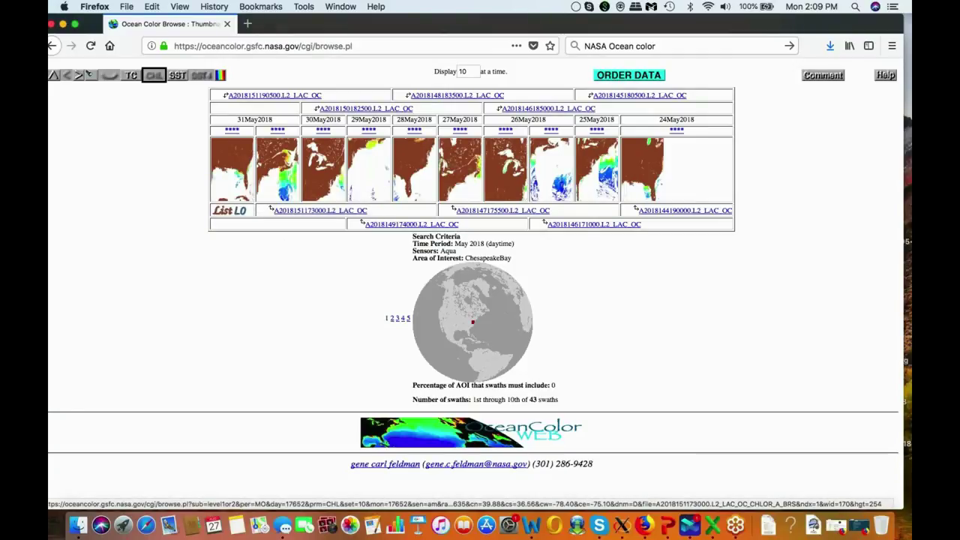
# - Open the 31 May 2018 swath, check its colour scale and SST view, then return
pyautogui.click(283, 182)
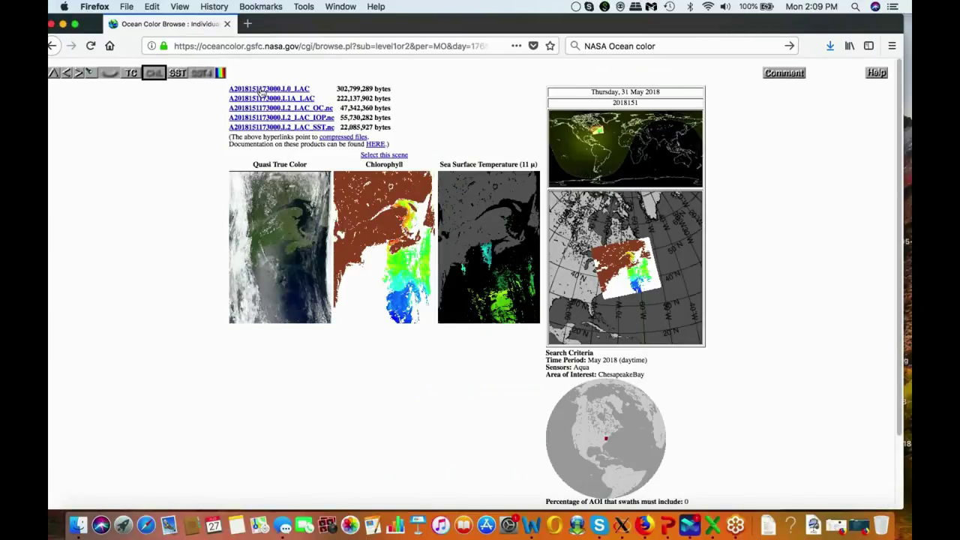
pyautogui.click(223, 74)
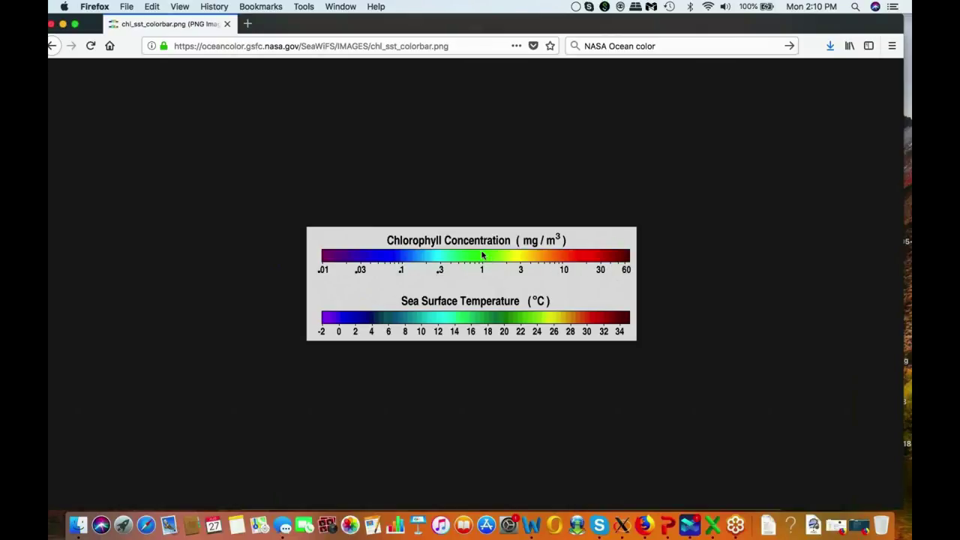
pyautogui.click(53, 45)
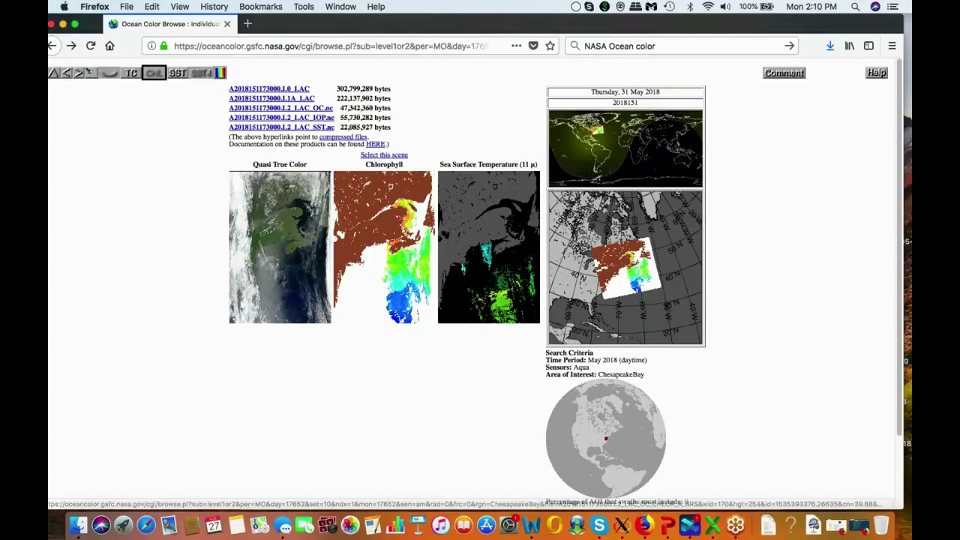
pyautogui.click(178, 73)
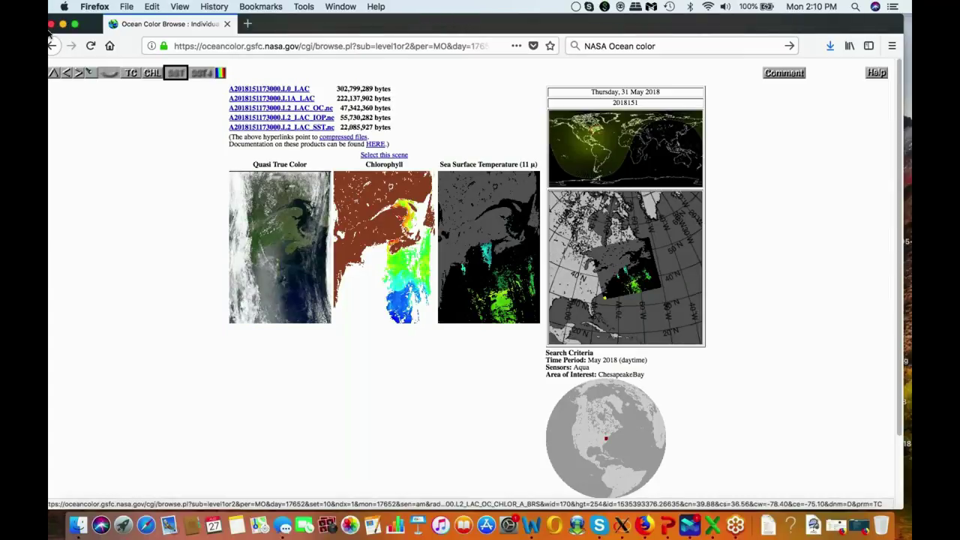
pyautogui.click(51, 46)
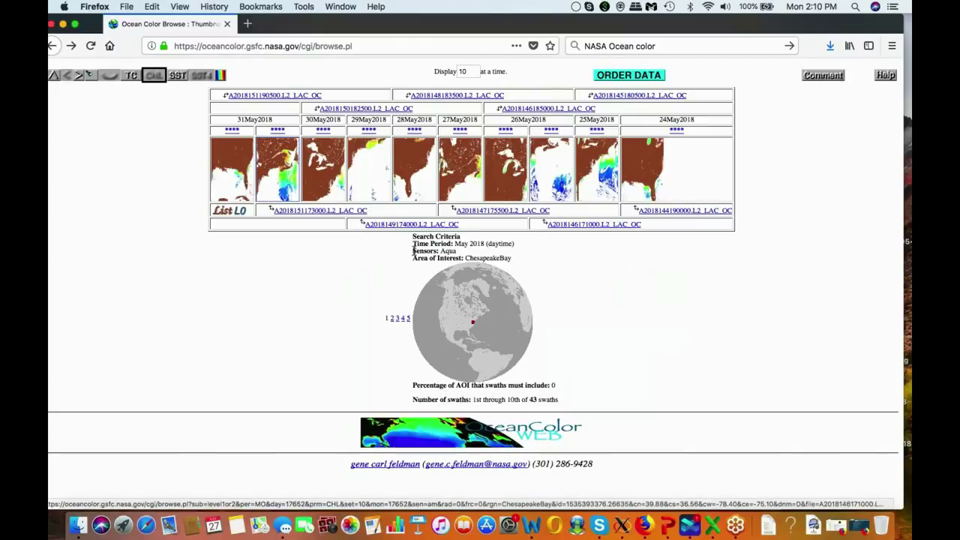
# - Page to swaths 21–30, open the 12 May 2018 swath, request A2018132183500.L2_LAC_OC.nc
pyautogui.click(392, 319)
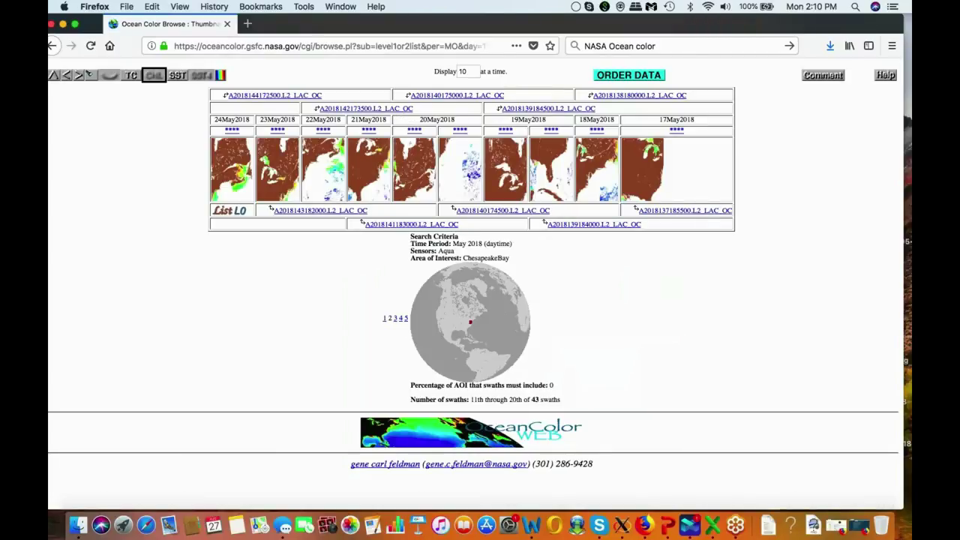
pyautogui.click(397, 318)
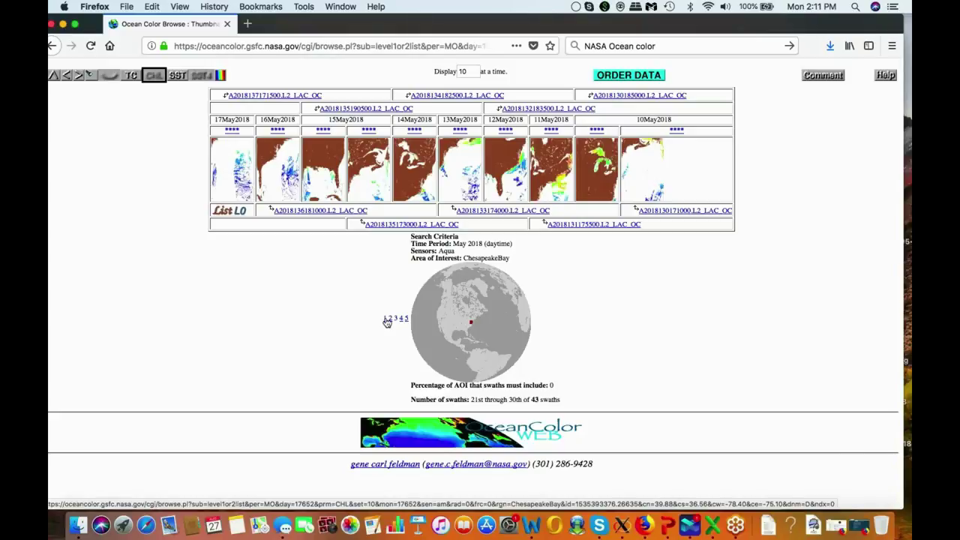
pyautogui.click(517, 196)
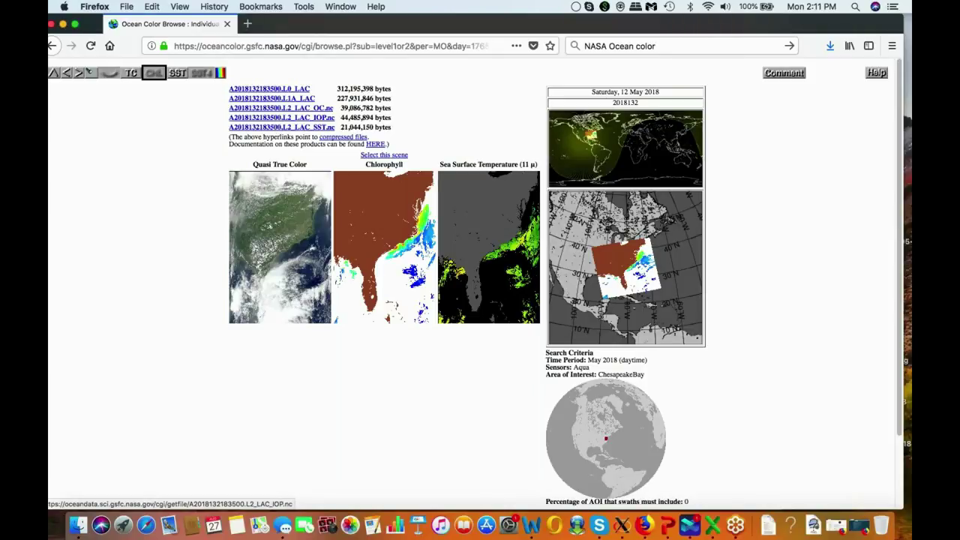
pyautogui.click(278, 111)
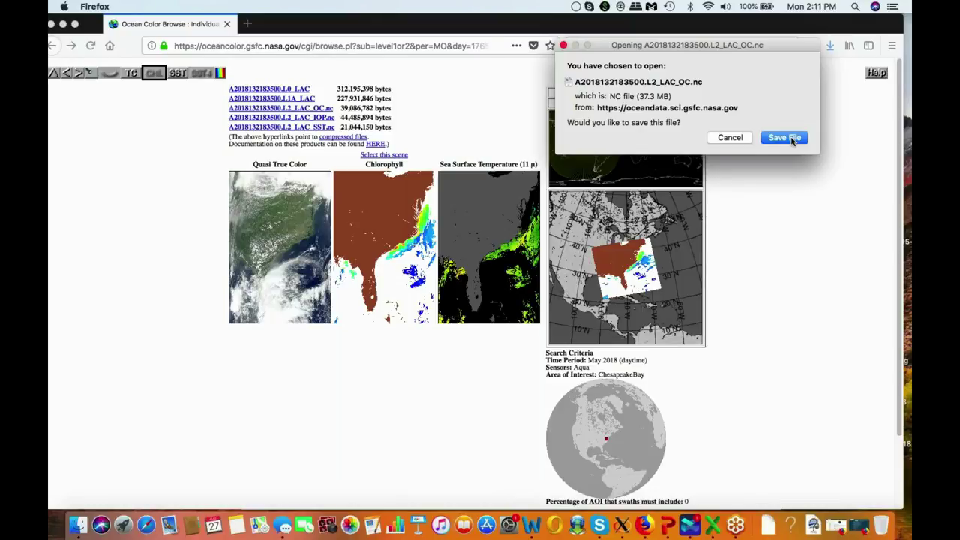
# - Cancel the L2_LAC_OC download, then request and cancel the L2_LAC_SST file too
pyautogui.click(729, 137)
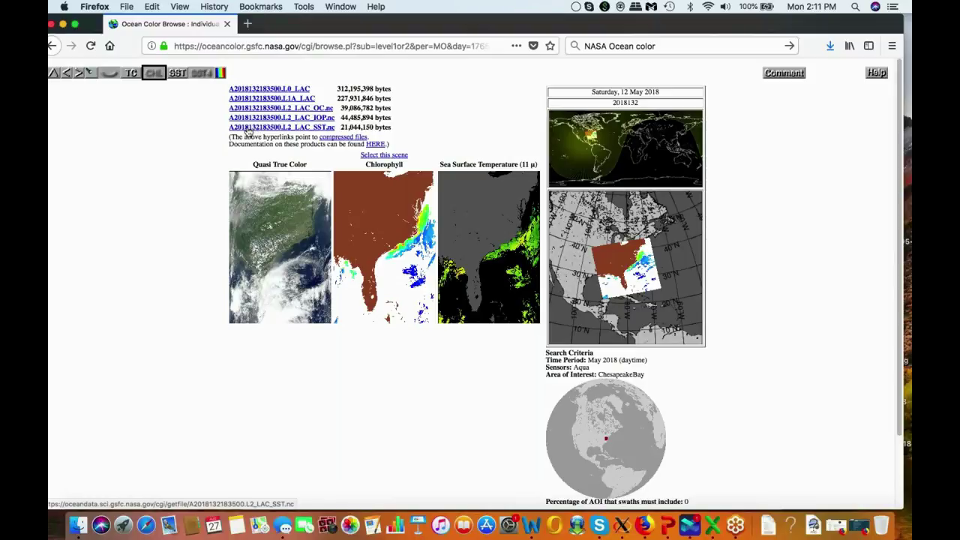
pyautogui.click(300, 129)
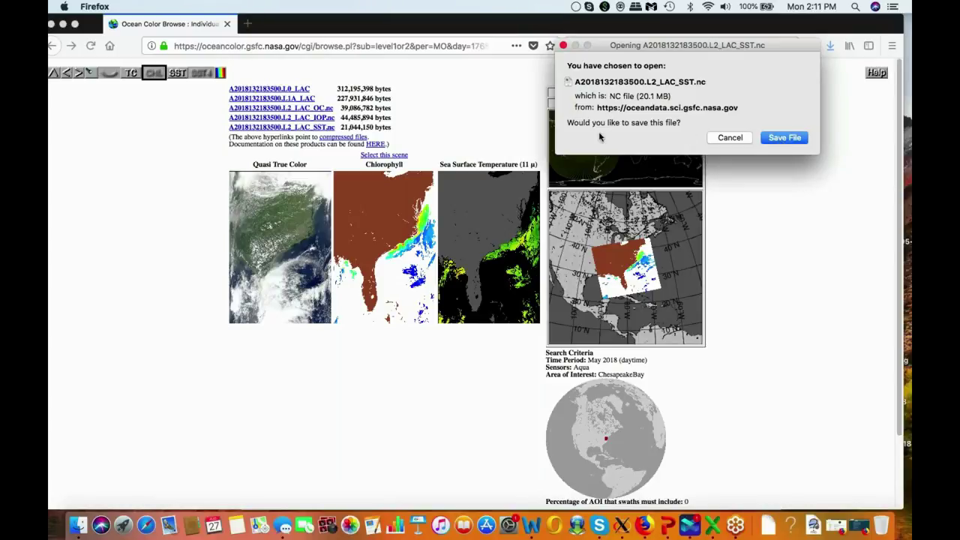
pyautogui.click(729, 138)
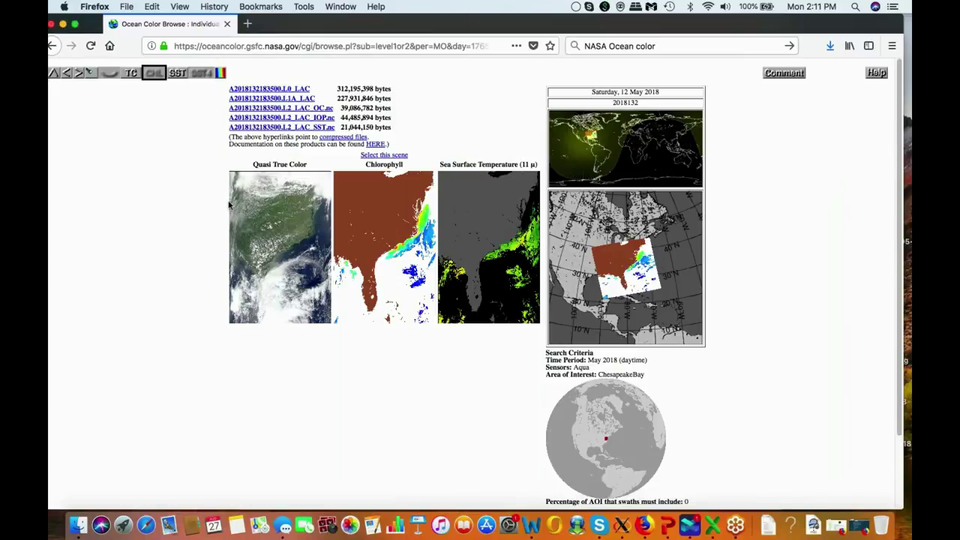
# - Go back through the swath pages to the May 2018 region and date selection page
pyautogui.moveTo(322, 26); pyautogui.dragTo(389, 26)
pyautogui.click(124, 46)
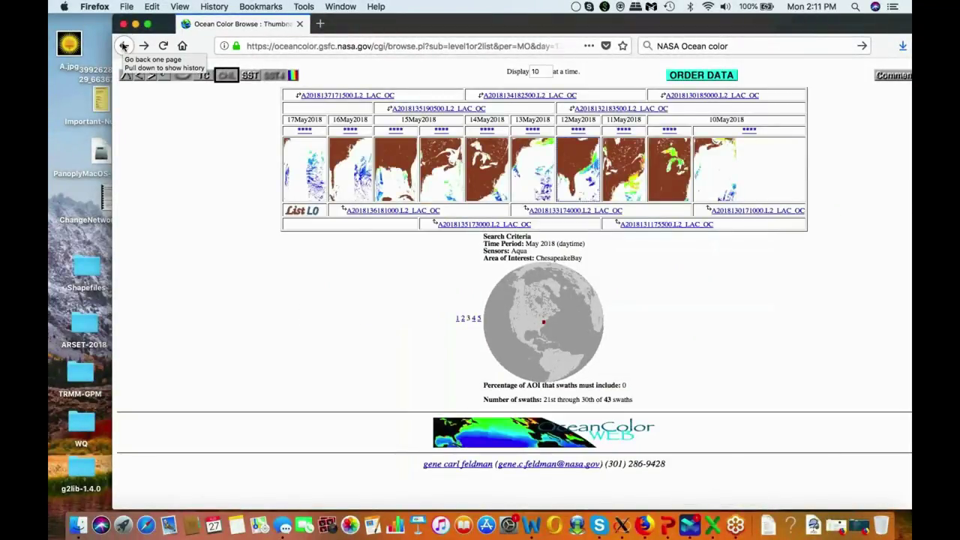
pyautogui.click(124, 46)
pyautogui.click(124, 46)
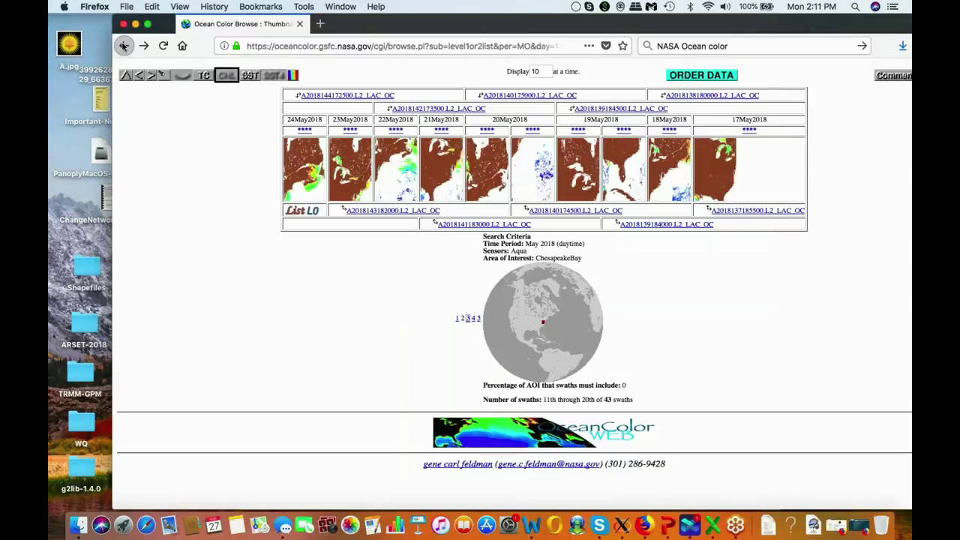
pyautogui.click(123, 46)
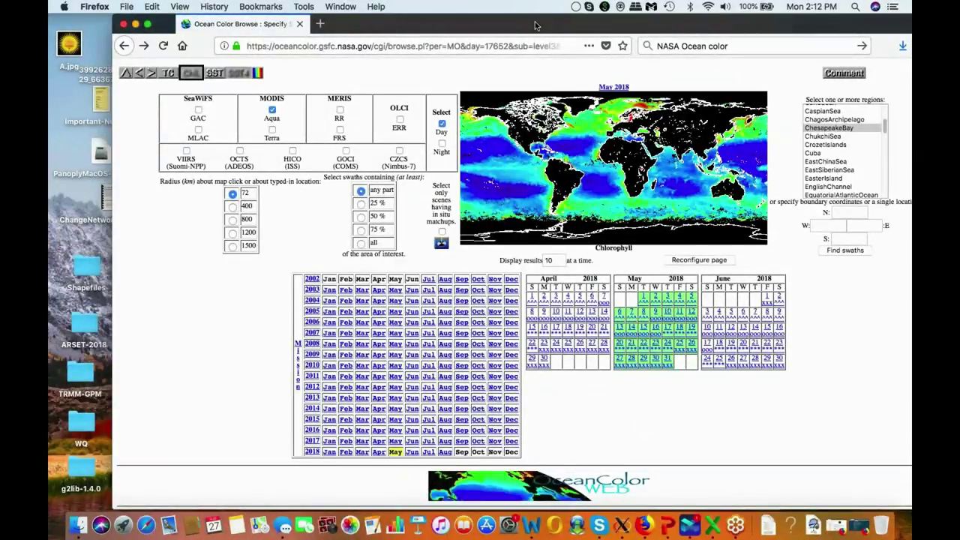
# - Drag the Firefox window showing the May 2018 browse page to the left
pyautogui.moveTo(534, 25); pyautogui.dragTo(470, 25)
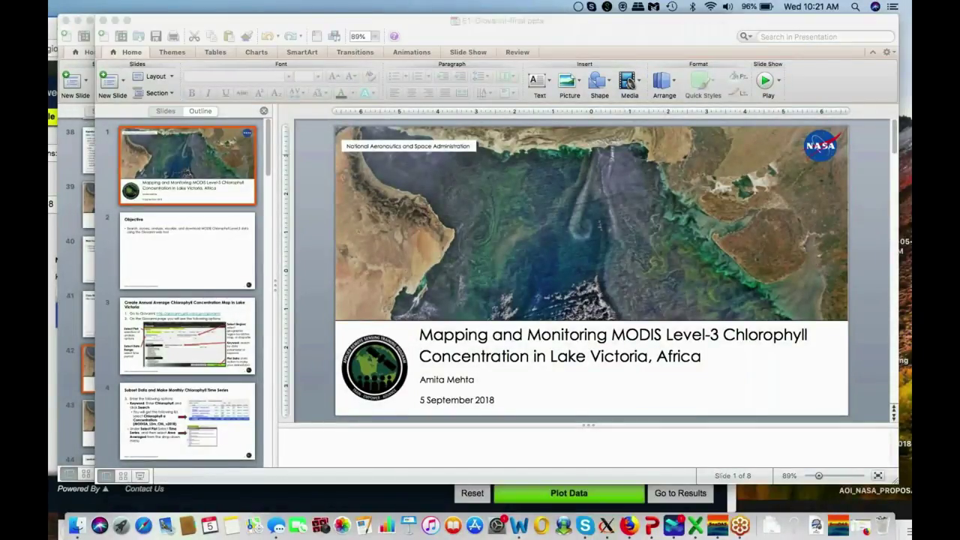
# - Activate the E1-Giovanni-final deck and advance to slide 3 on the annual average chlorophyll map
pyautogui.click(184, 173)
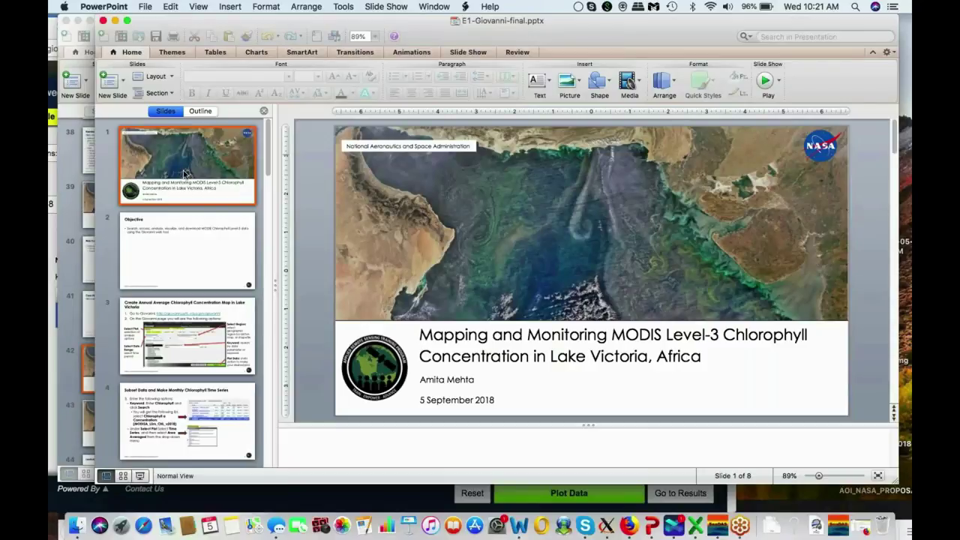
pyautogui.moveTo(287, 20); pyautogui.dragTo(240, 20)
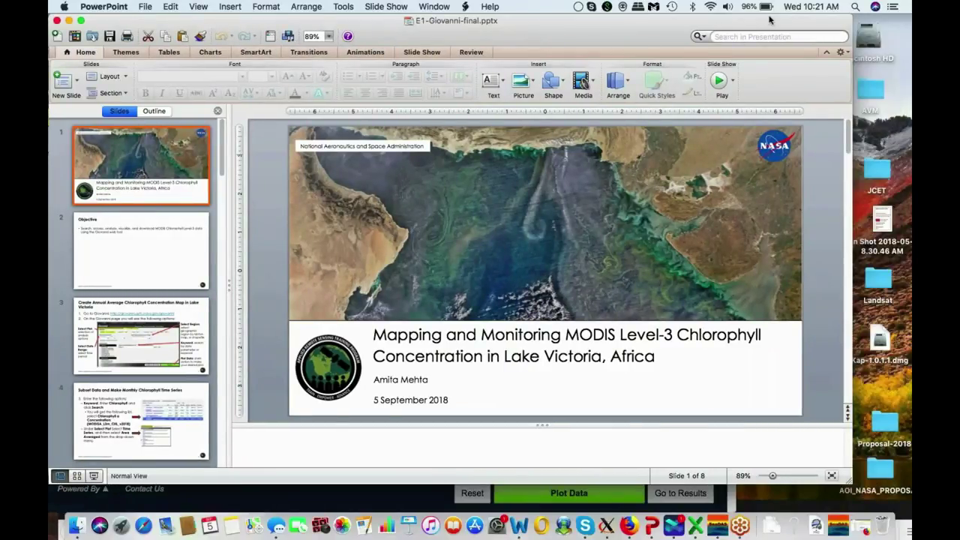
pyautogui.click(783, 5)
pyautogui.press('Down')
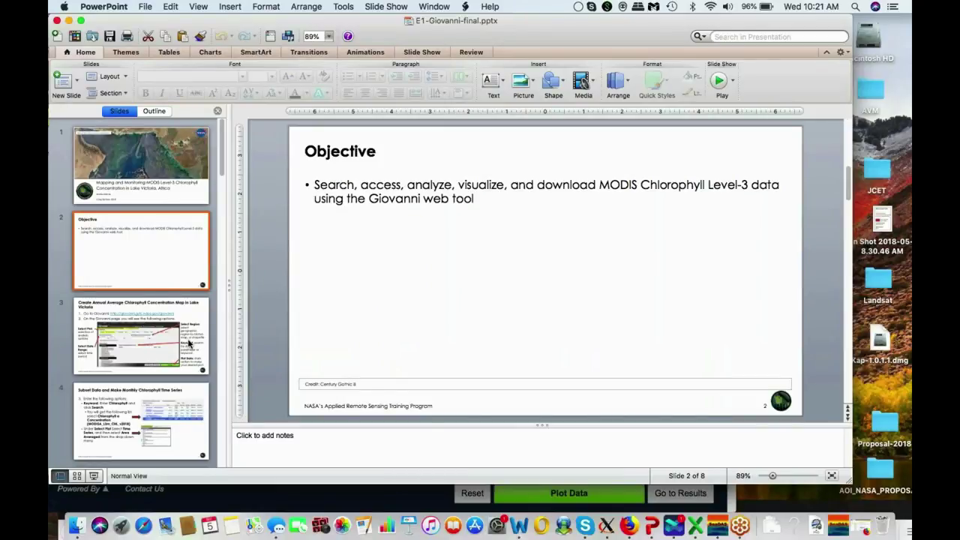
pyautogui.press('Down')
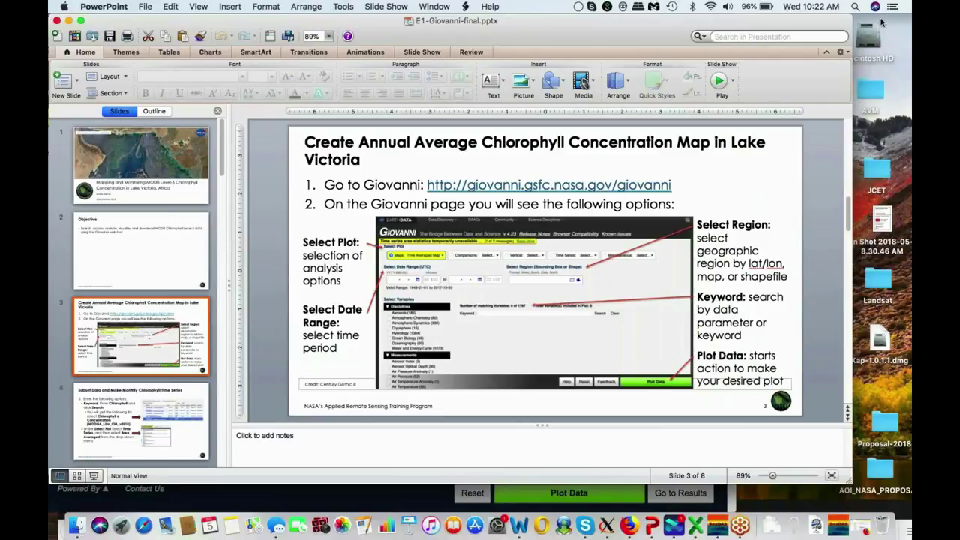
# - Move the E1-Giovanni-final window down and left to reveal the second presentation at slide 38
pyautogui.click(892, 27)
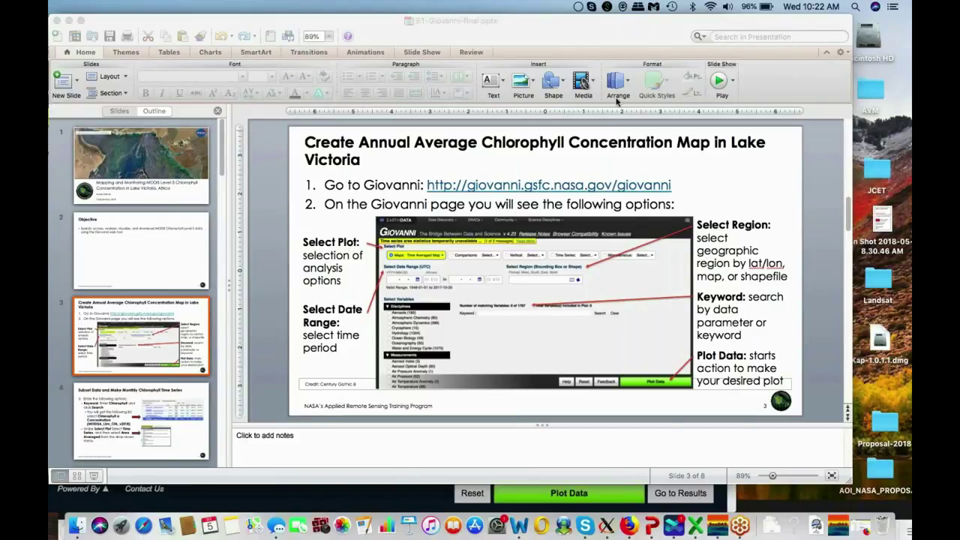
pyautogui.click(595, 38)
pyautogui.click(129, 21)
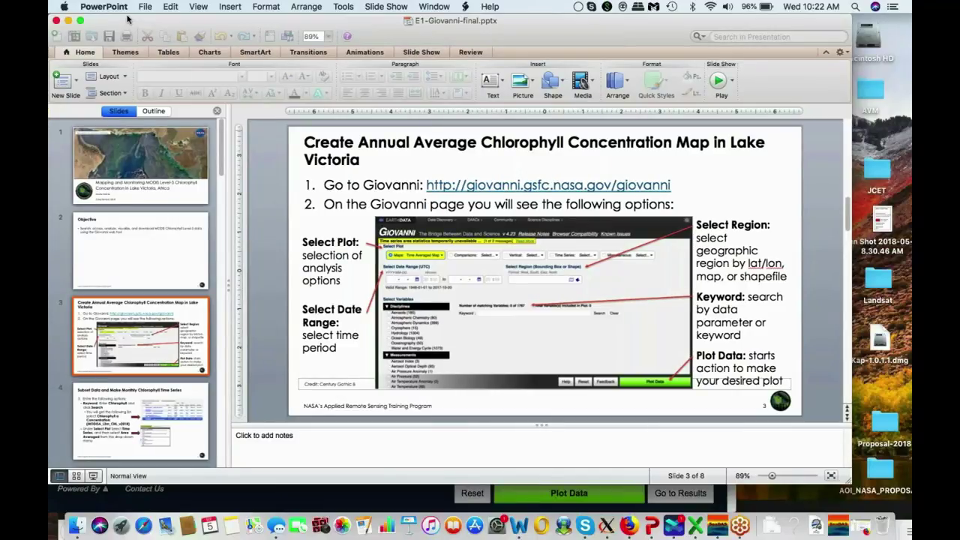
pyautogui.moveTo(129, 21); pyautogui.dragTo(96, 182)
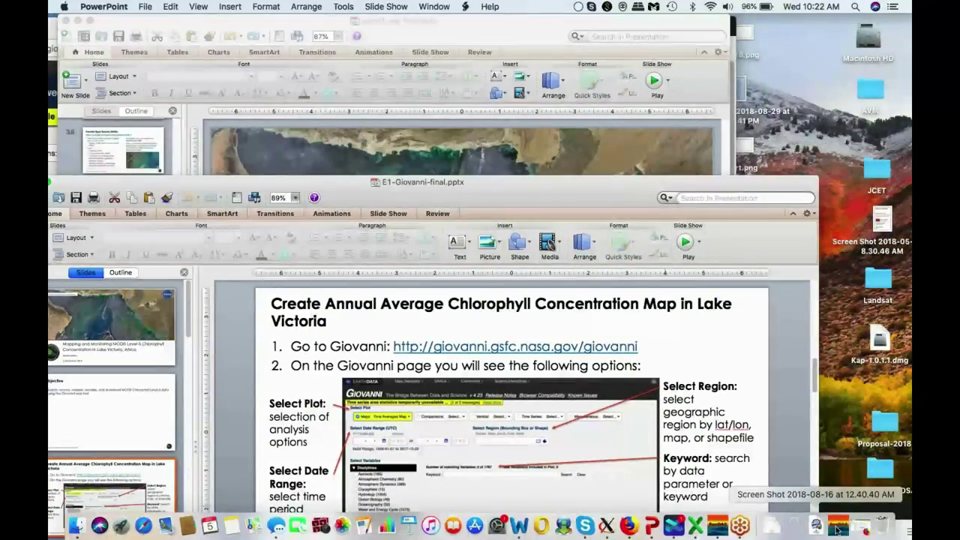
# - Minimize the week1 presentation and bring the Firefox Giovanni window fully onscreen
pyautogui.click(66, 22)
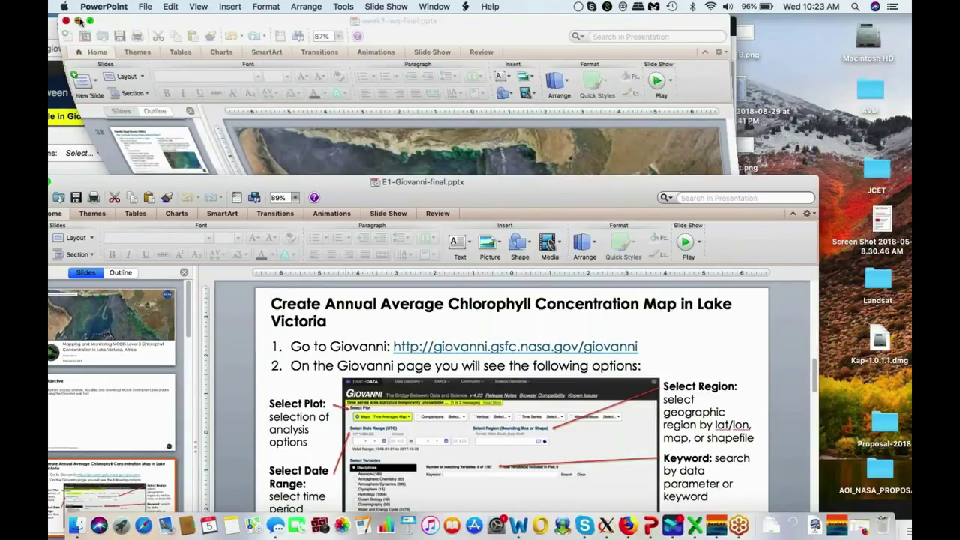
pyautogui.click(79, 21)
pyautogui.moveTo(362, 30); pyautogui.dragTo(525, 5)
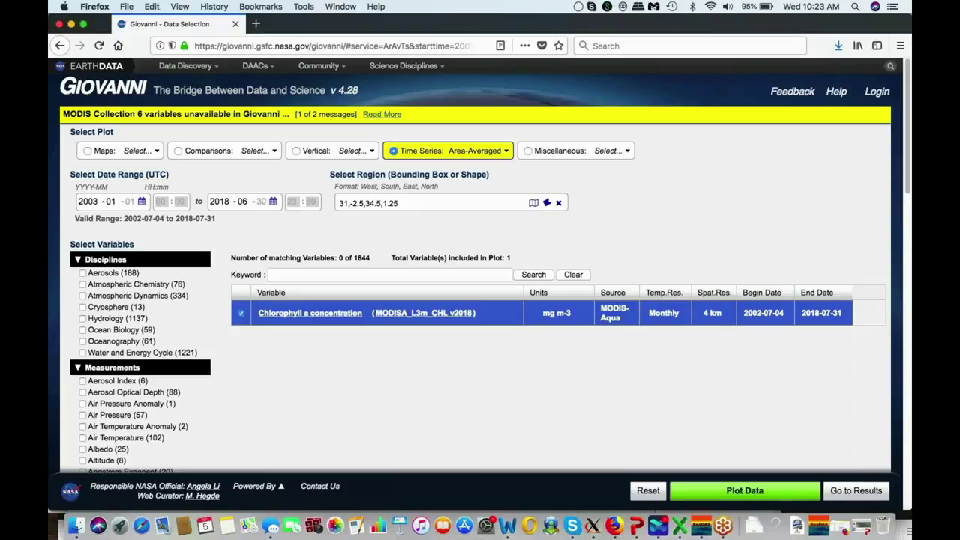
pyautogui.click(533, 203)
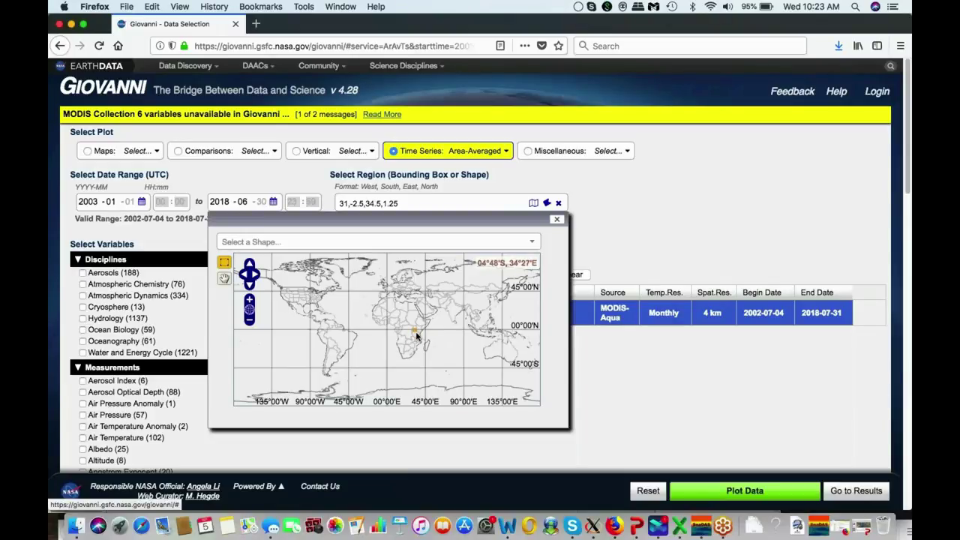
pyautogui.click(249, 300)
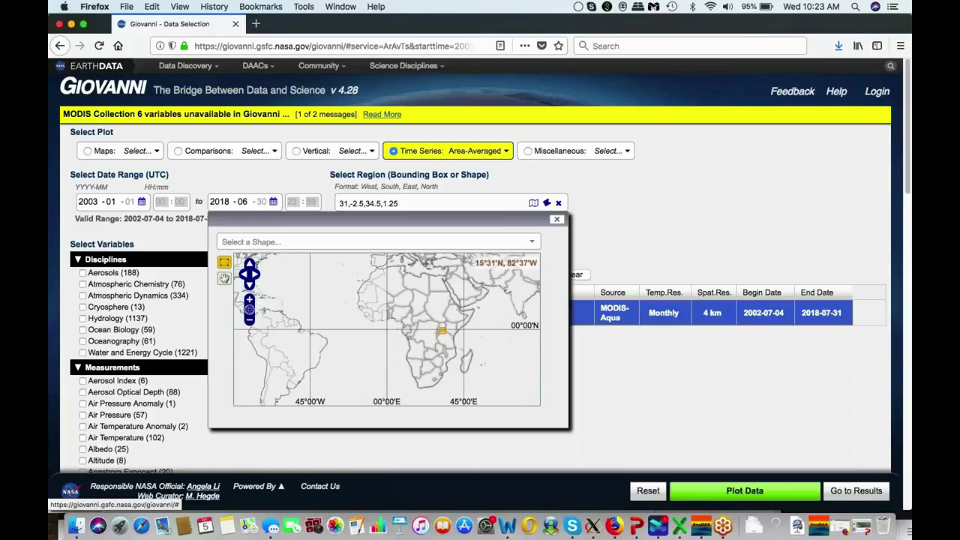
pyautogui.click(249, 300)
pyautogui.click(249, 299)
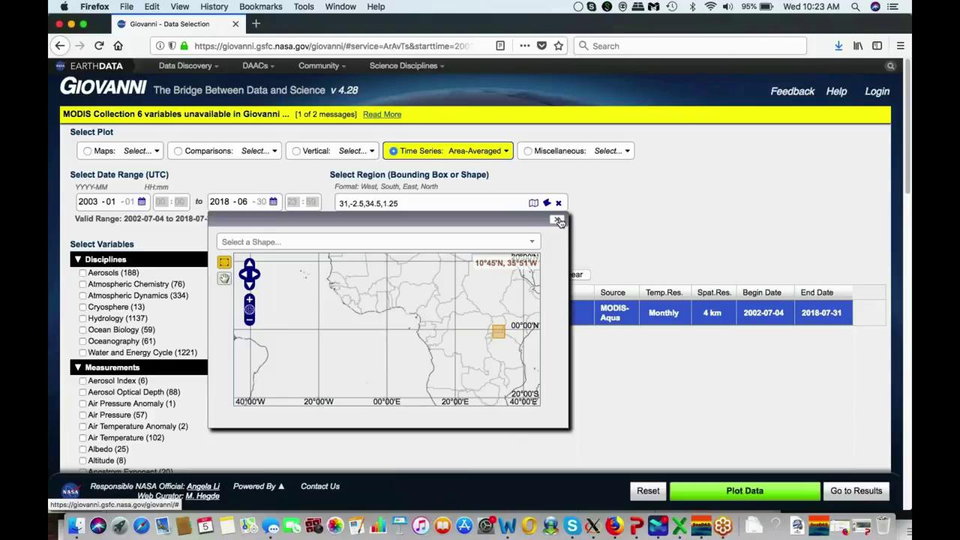
pyautogui.click(557, 220)
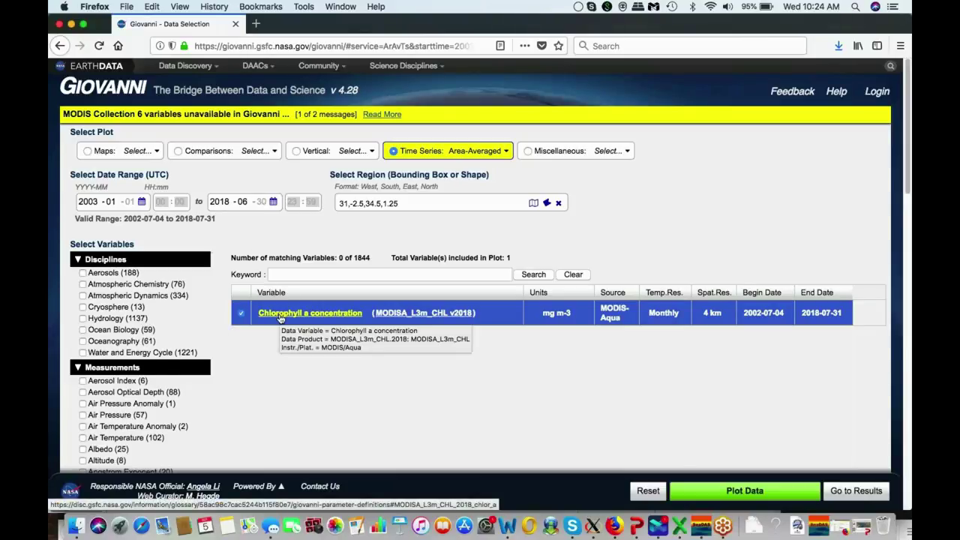
# - Keep Time Series: Area-Averaged as the plot type and go to the finished results
pyautogui.click(433, 153)
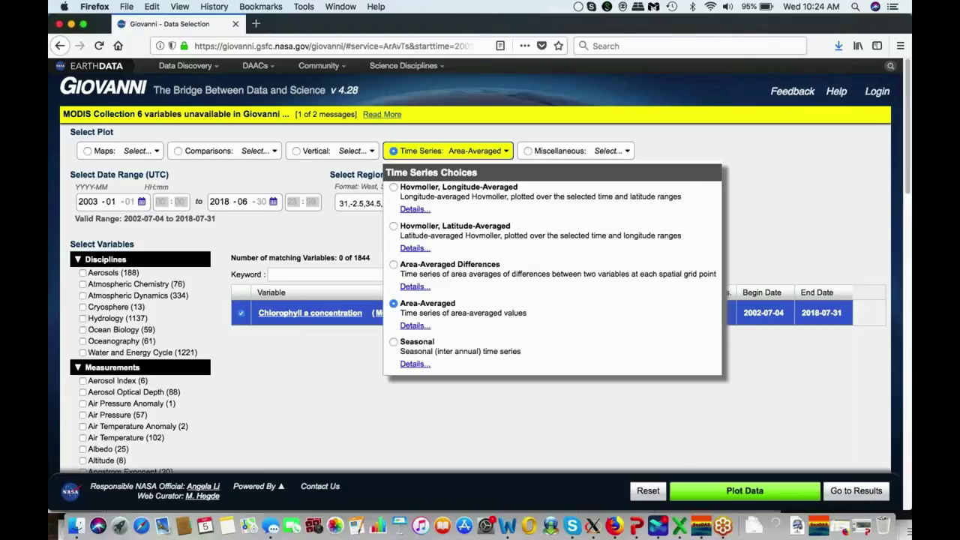
pyautogui.click(412, 306)
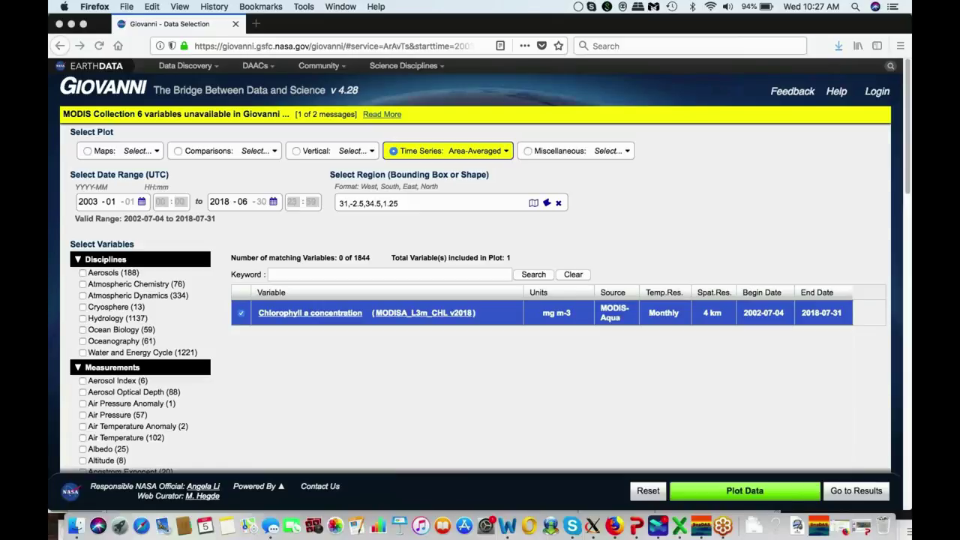
pyautogui.click(855, 490)
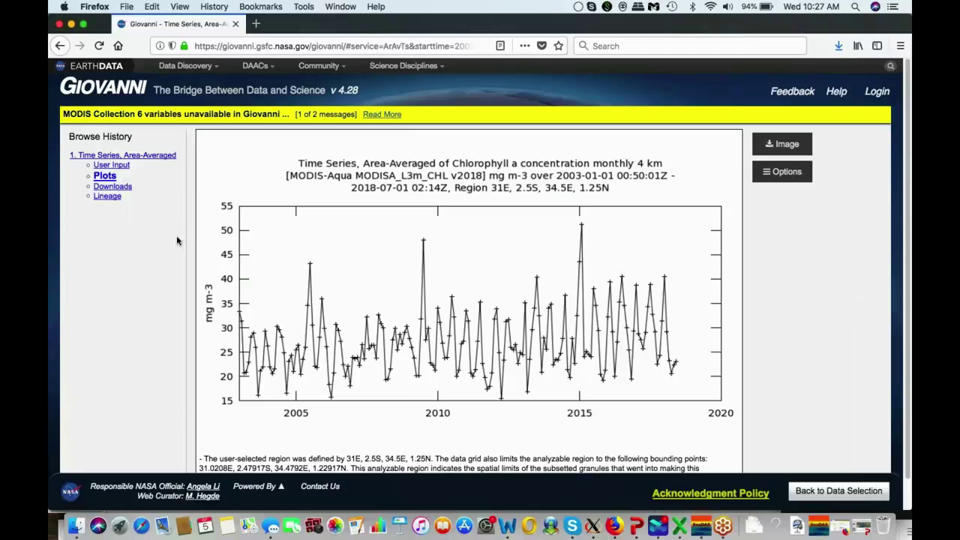
# - View the monthly chlorophyll a plot for 2003-01 to 2018-07, ranging about 15–51 mg m-3
pyautogui.click(876, 8)
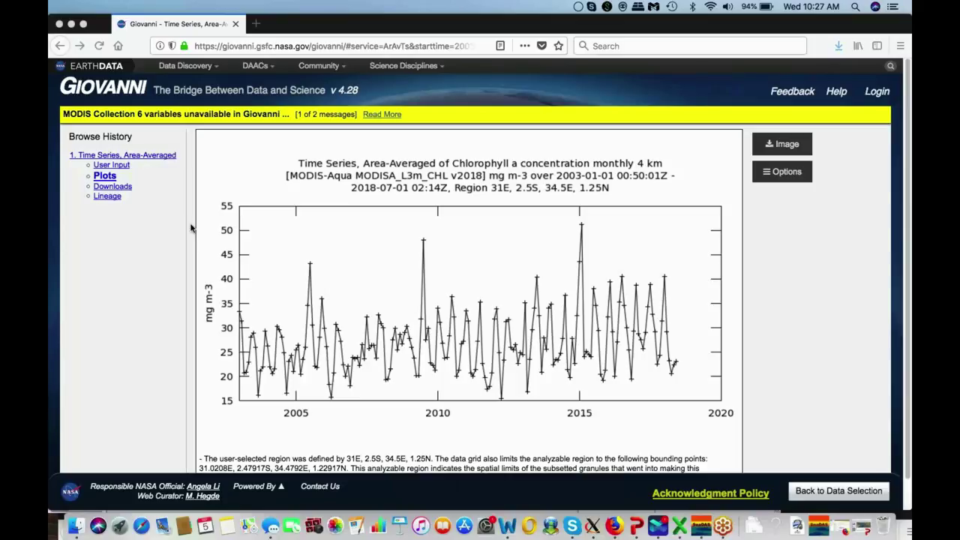
# - Return to the data selection page and set the start year to 2018
pyautogui.click(823, 490)
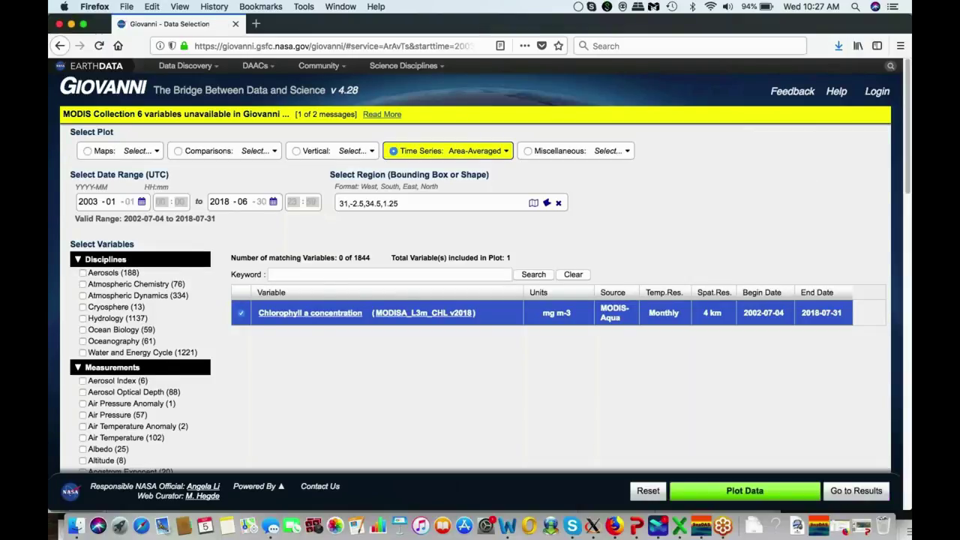
pyautogui.moveTo(79, 153)
pyautogui.click(141, 201)
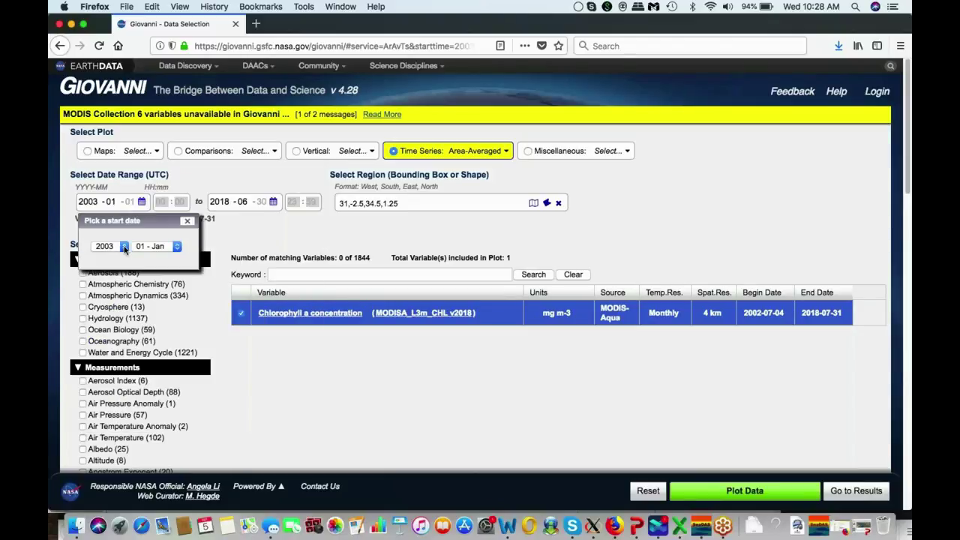
pyautogui.click(125, 248)
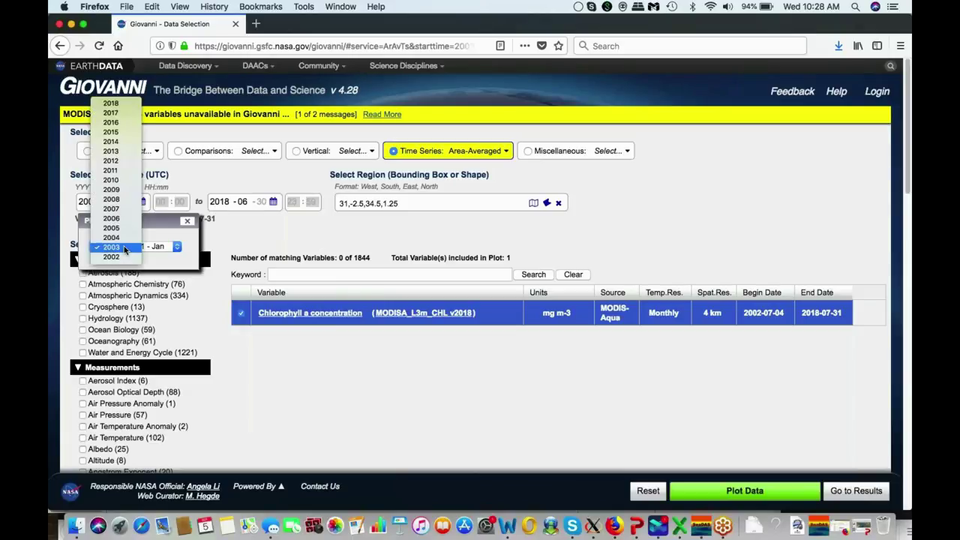
pyautogui.click(120, 105)
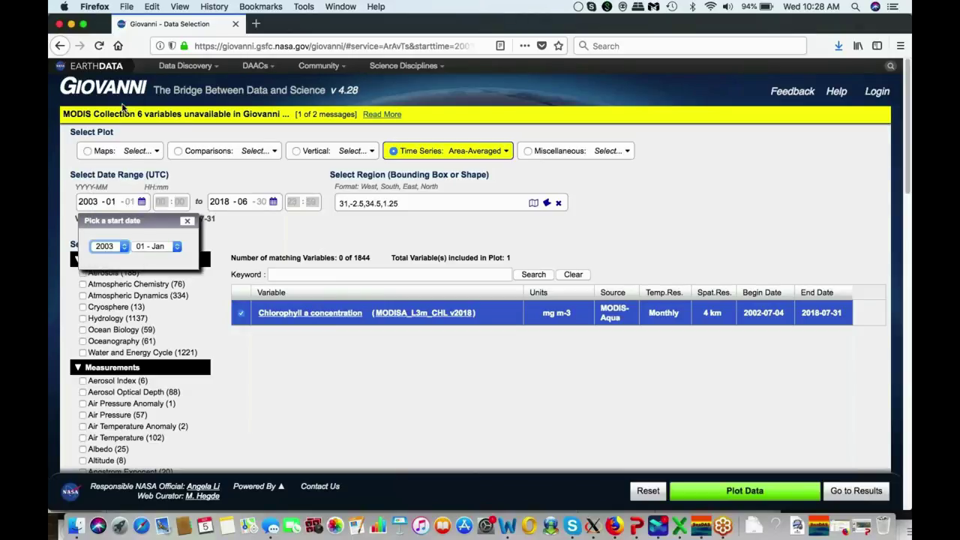
pyautogui.click(255, 150)
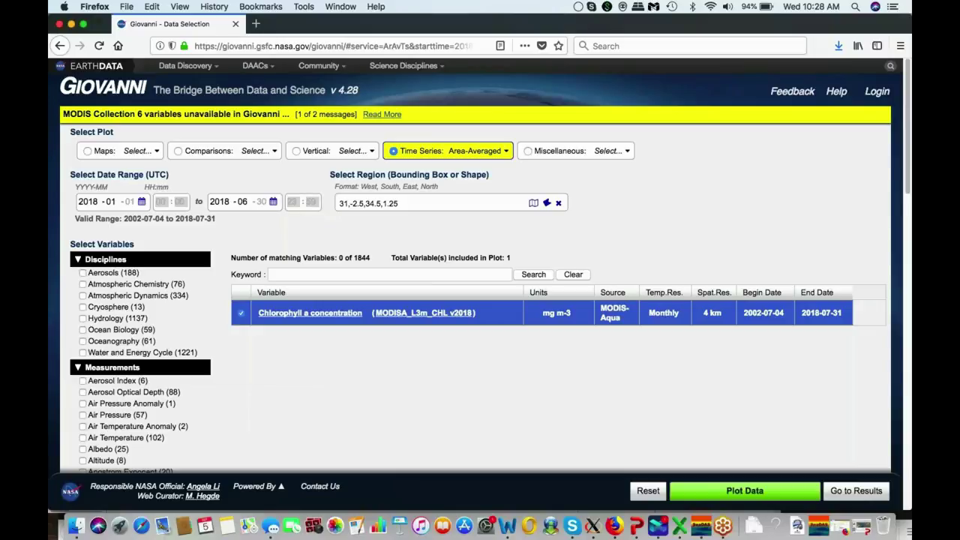
# - Set the start month to June and keep June as the end month
pyautogui.click(141, 201)
pyautogui.click(154, 247)
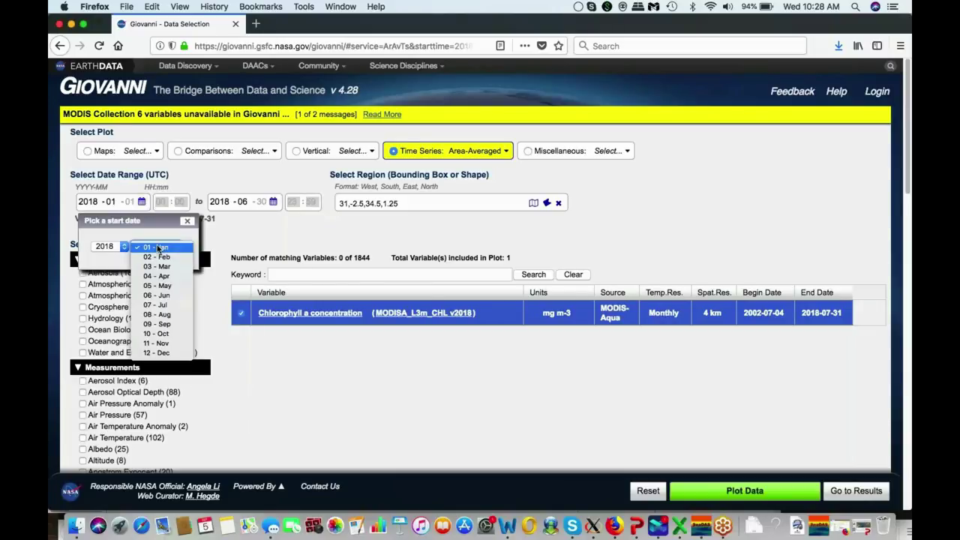
pyautogui.click(158, 295)
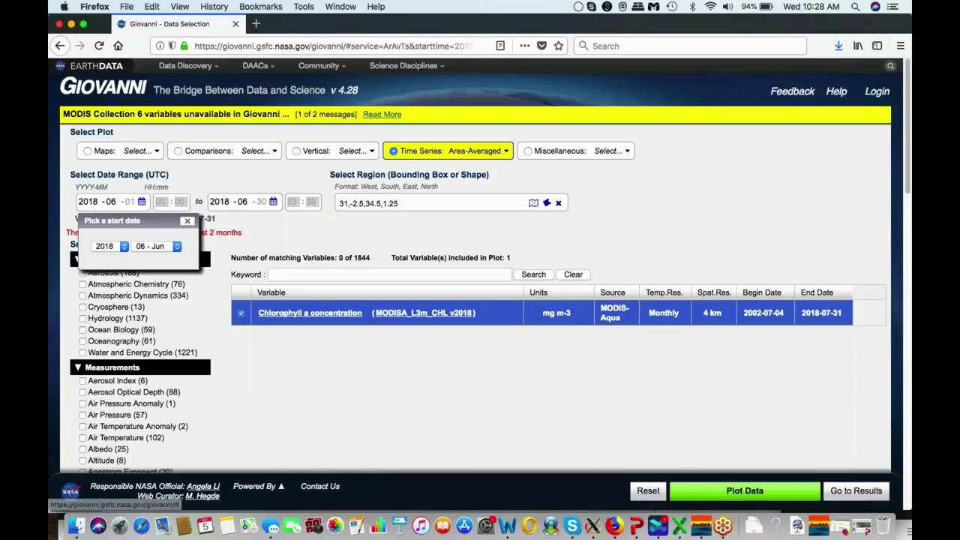
pyautogui.click(187, 220)
pyautogui.click(272, 202)
pyautogui.click(284, 246)
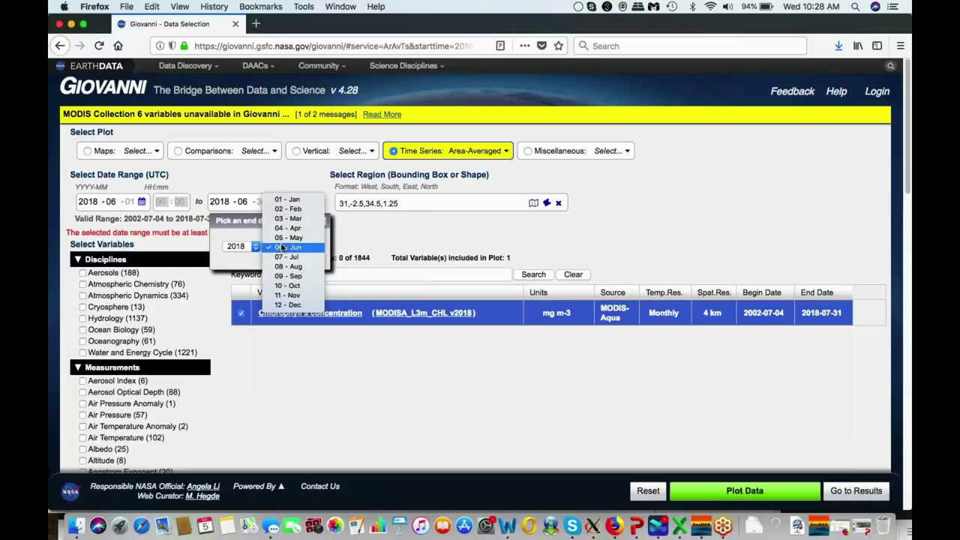
pyautogui.click(284, 247)
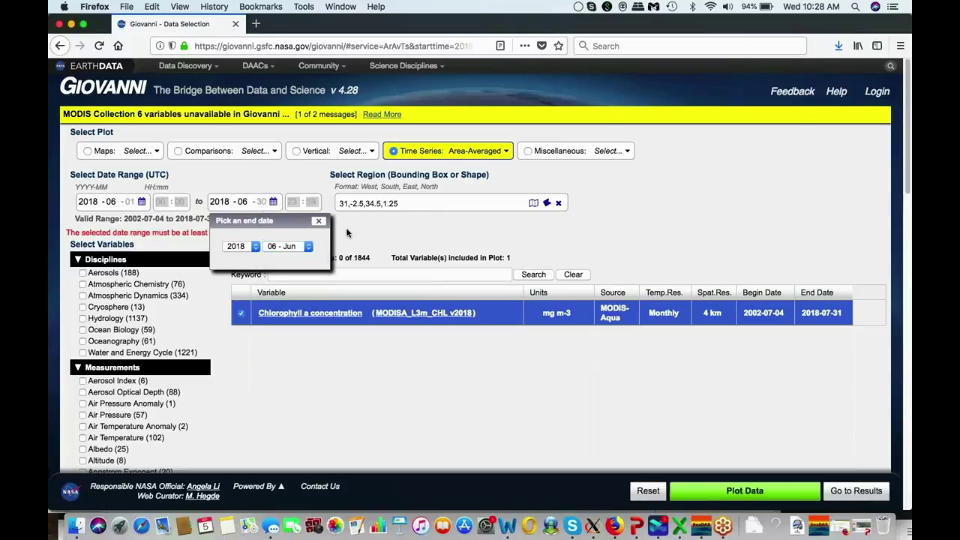
pyautogui.click(326, 219)
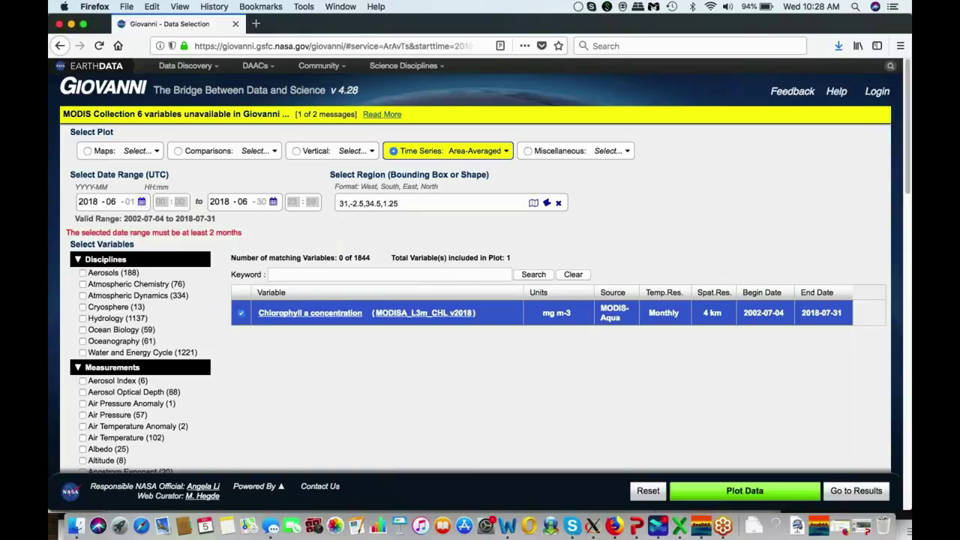
# - Change the start month to May, giving 2018-05 to 2018-06, and plot the data
pyautogui.click(142, 205)
pyautogui.click(143, 248)
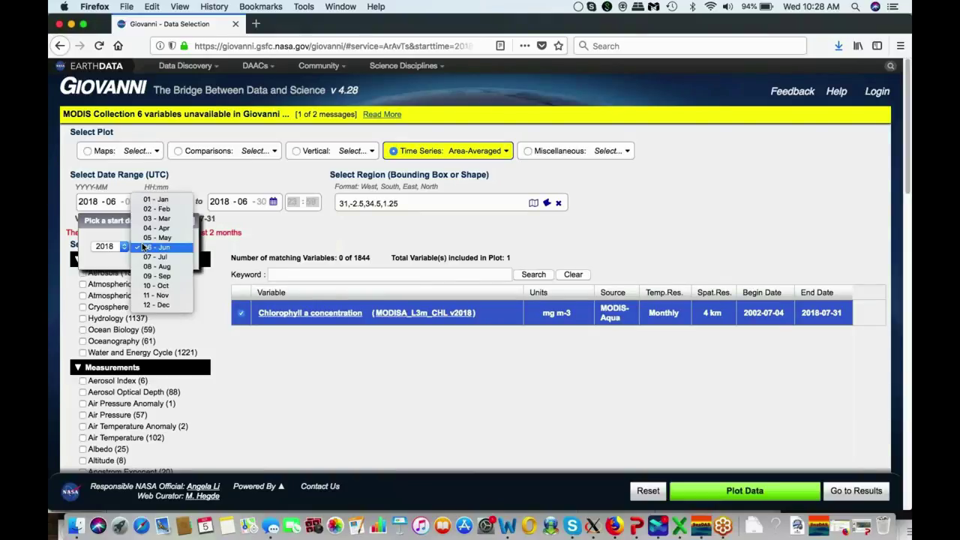
pyautogui.click(150, 238)
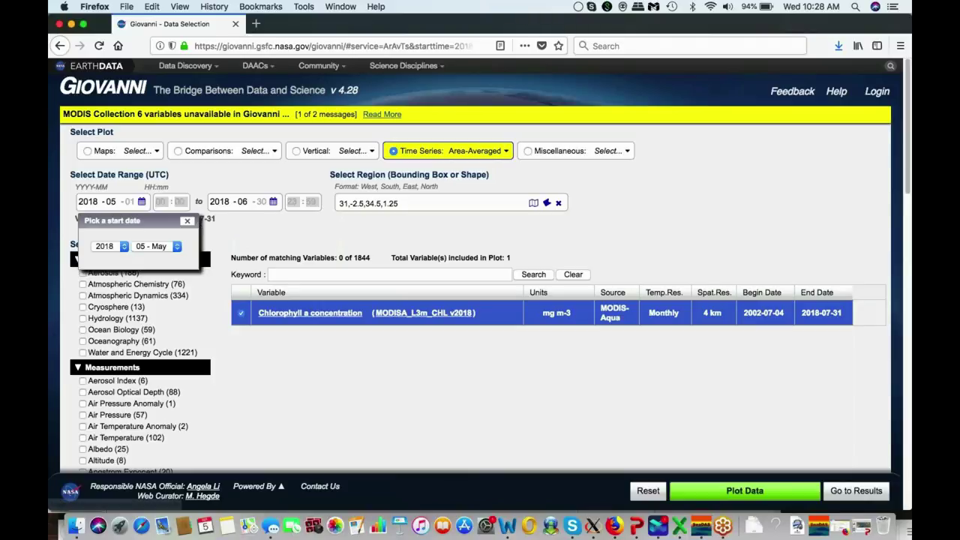
pyautogui.click(427, 406)
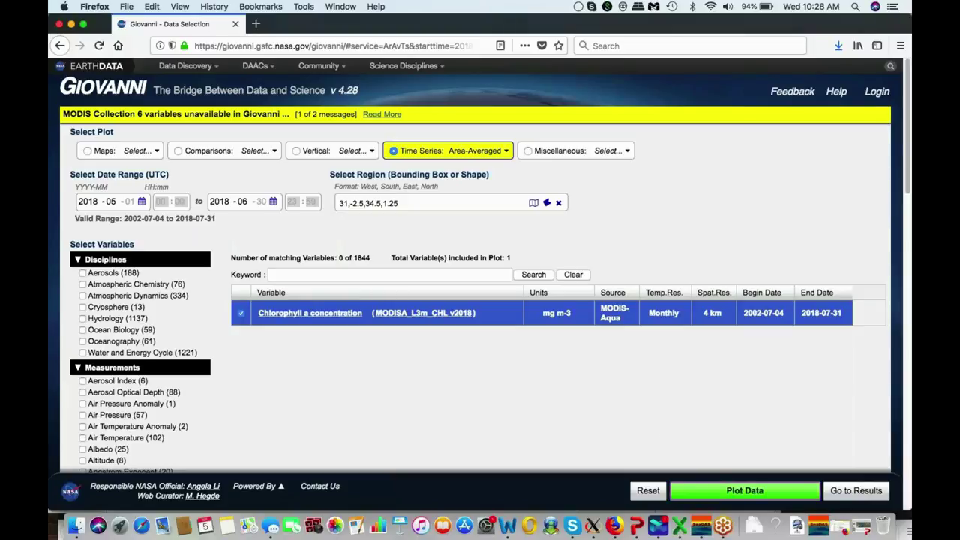
pyautogui.click(693, 492)
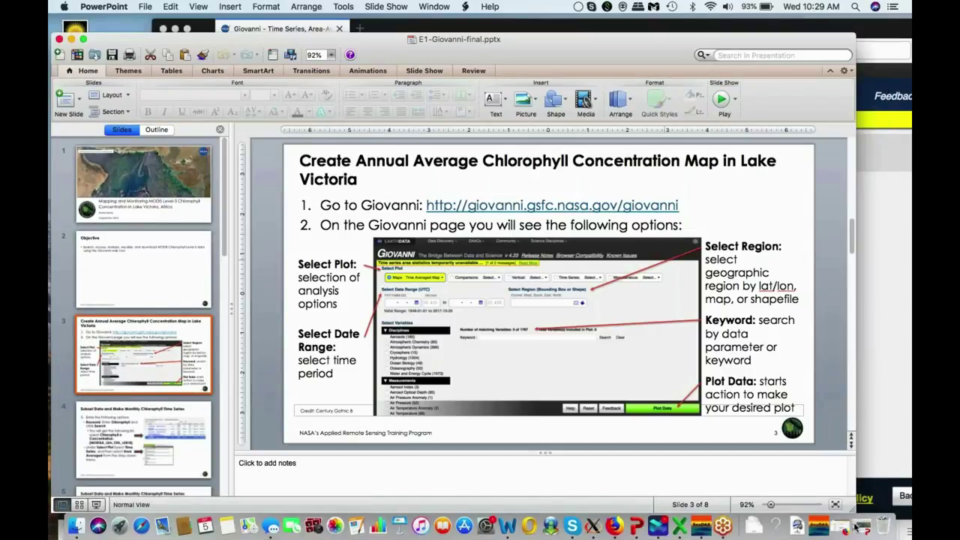
# - Advance the tutorial to slide 7, 'Create a Chlorophyll Concentration Map for Lake Victoria'
pyautogui.press('Down')
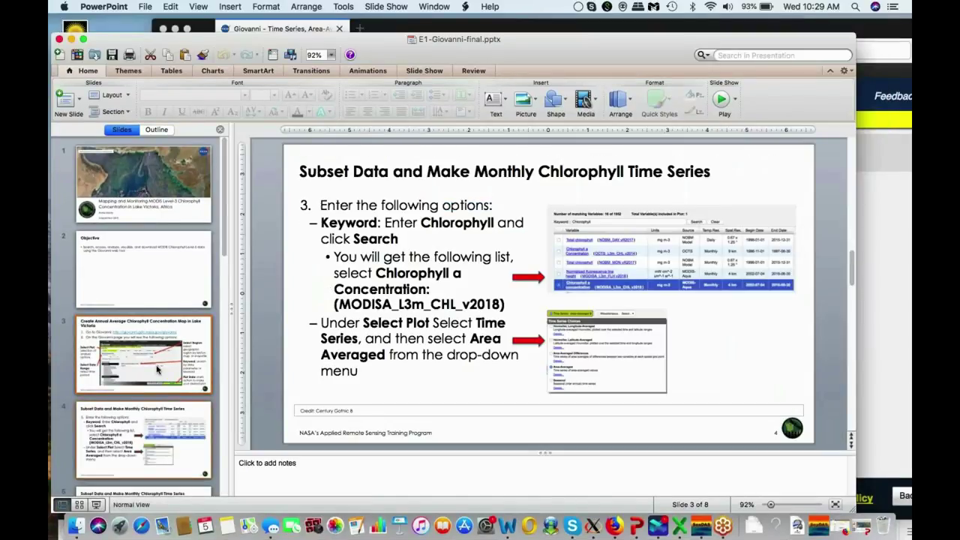
pyautogui.press('Down')
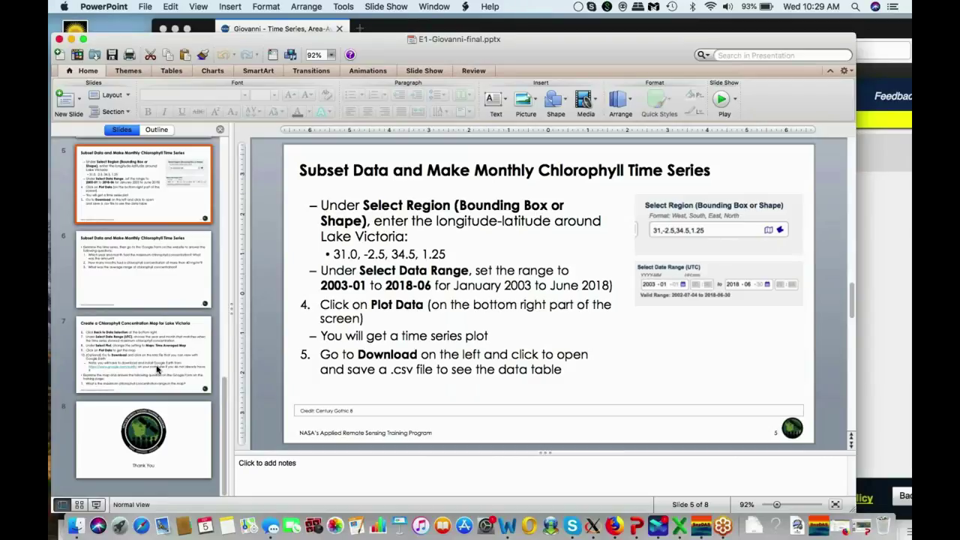
pyautogui.press('Down')
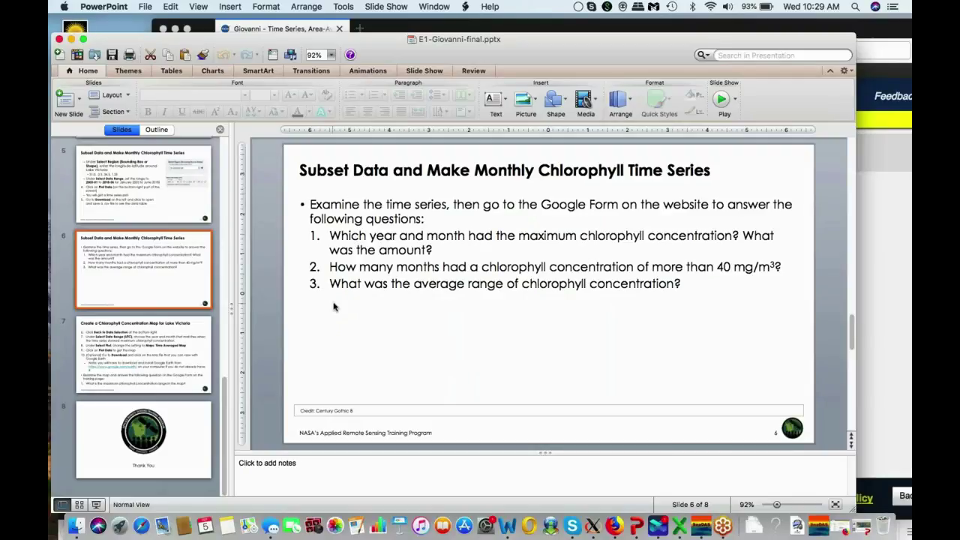
pyautogui.scroll(-3, 333, 306)
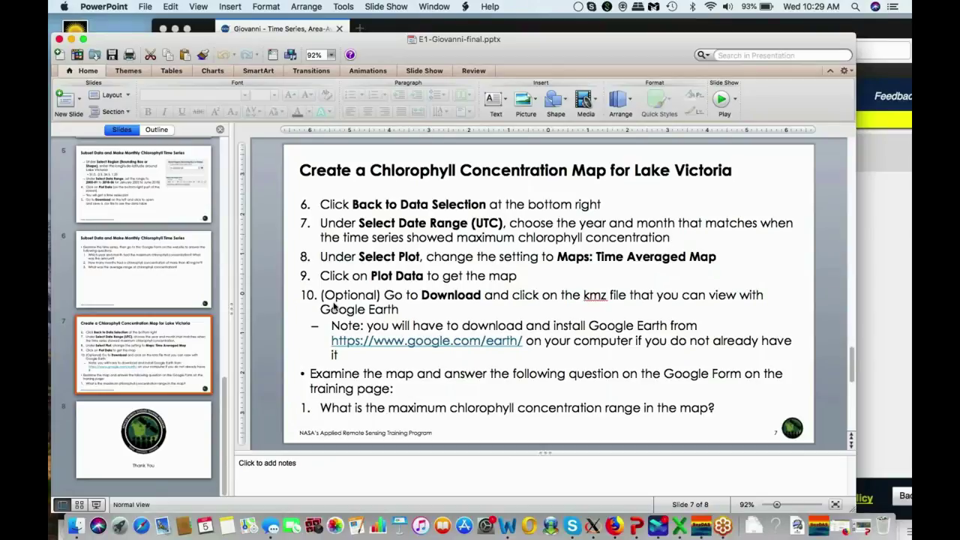
pyautogui.press('super+Tab')
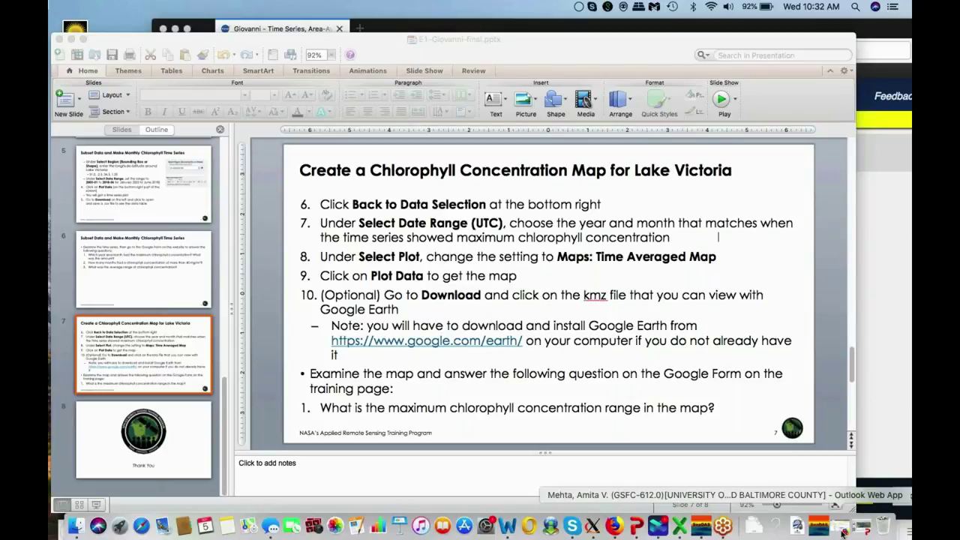
# - Switch from PowerPoint back to the Giovanni window in Firefox
pyautogui.click(843, 532)
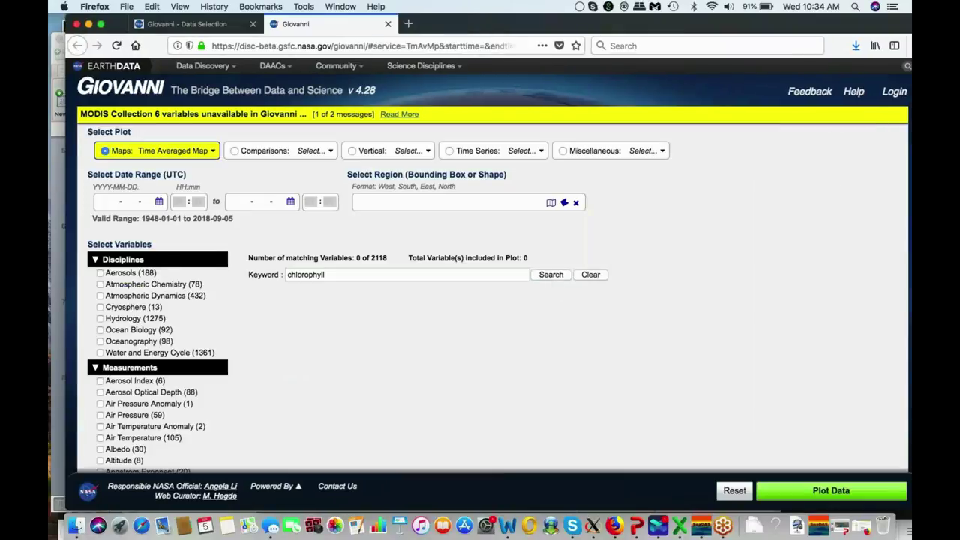
# - Check the monthly 4 km MODISA_L3m_CHL v2018 Chlorophyll a concentration variable among the results
pyautogui.scroll(-1, 426, 334)
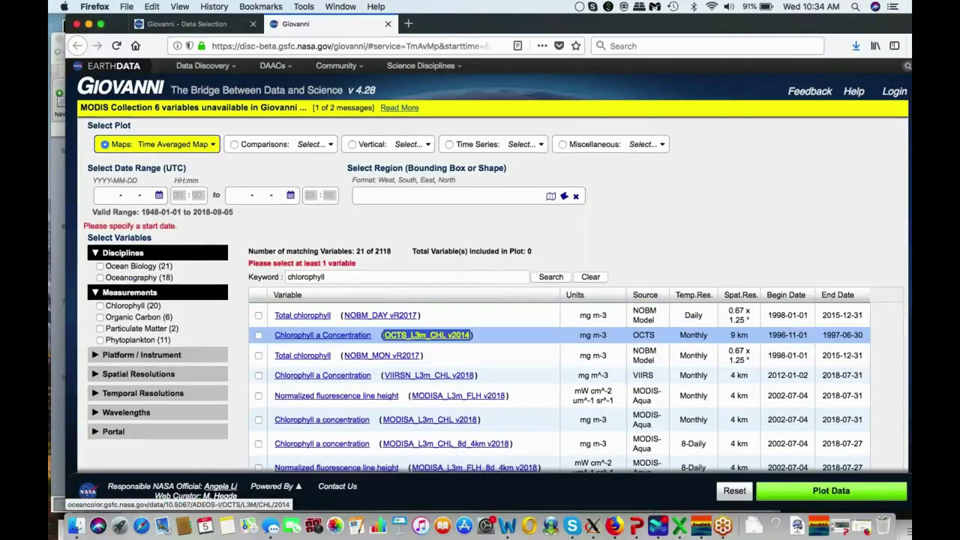
pyautogui.scroll(-2, 419, 348)
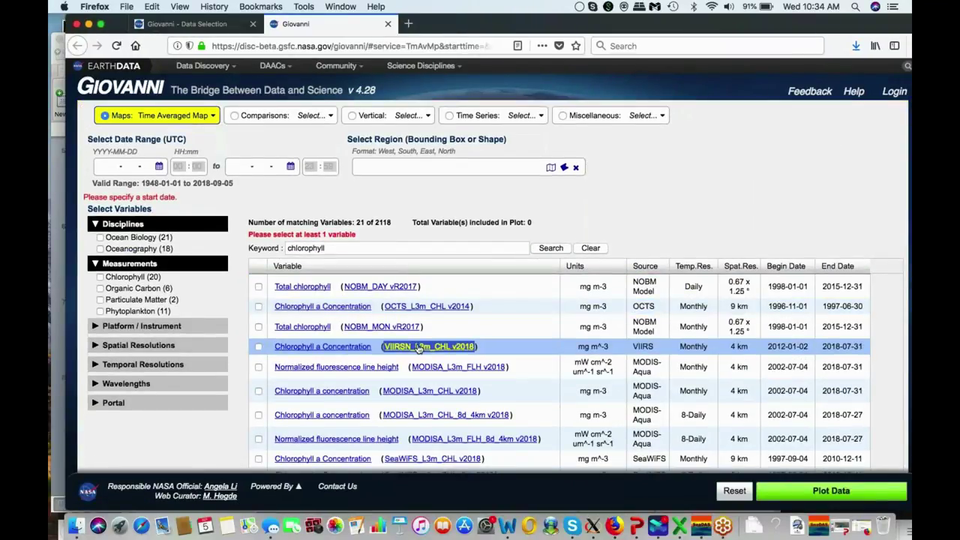
pyautogui.click(257, 393)
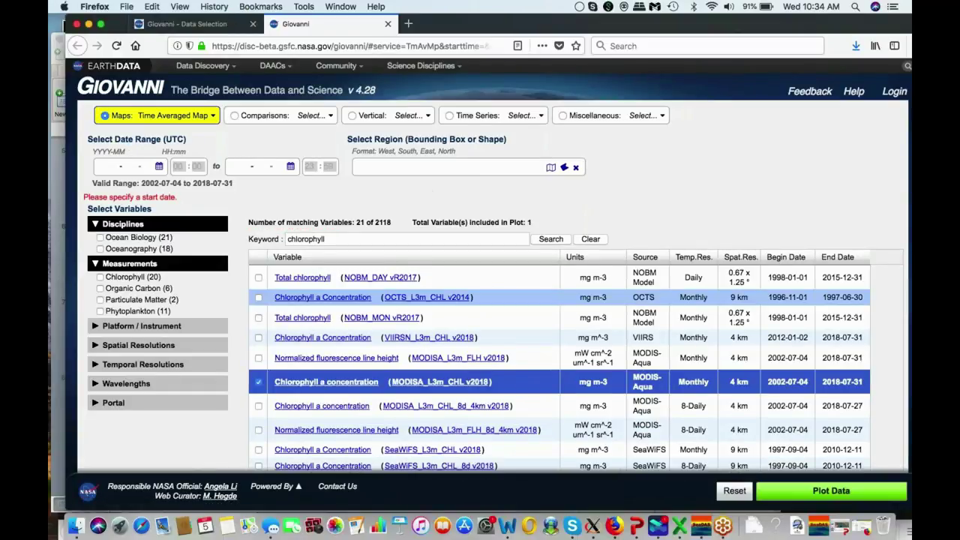
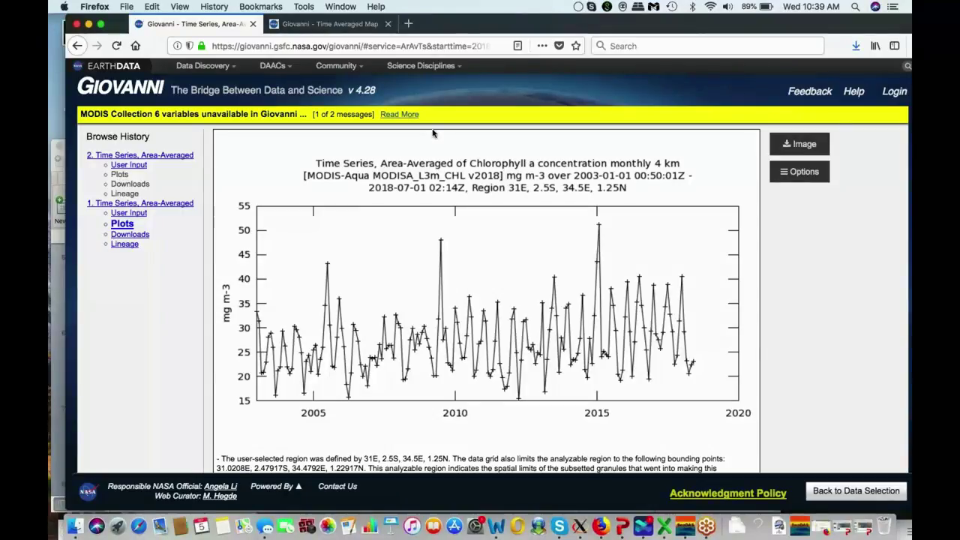
# - Switch to the Giovanni Time Averaged Map tab of May–June 2018 chlorophyll and shift the window left
pyautogui.click(360, 25)
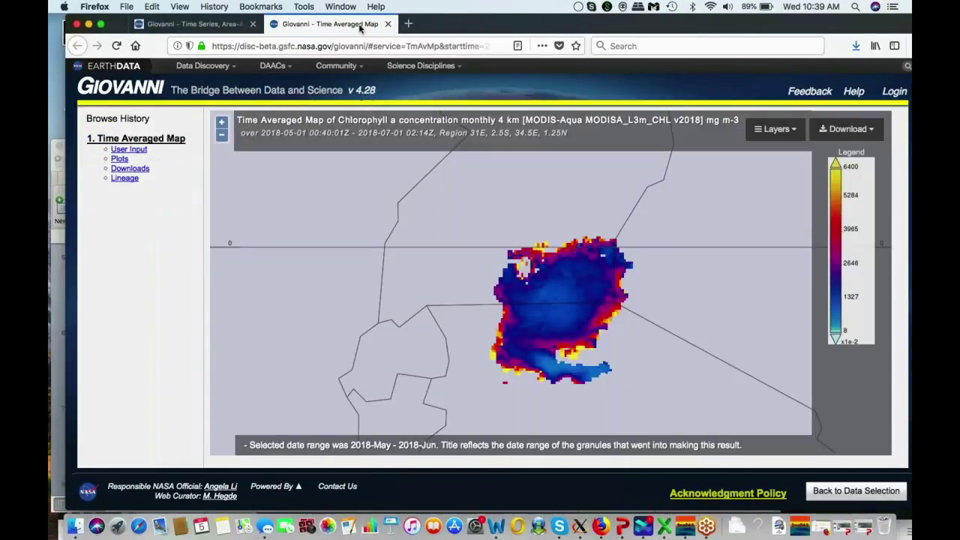
pyautogui.moveTo(470, 20); pyautogui.dragTo(408, 21)
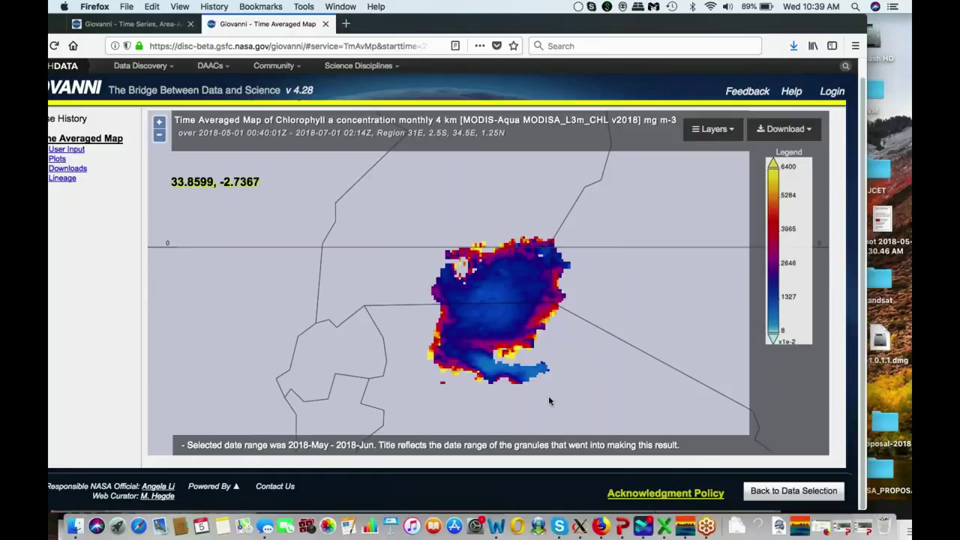
pyautogui.moveTo(597, 28); pyautogui.dragTo(465, 27)
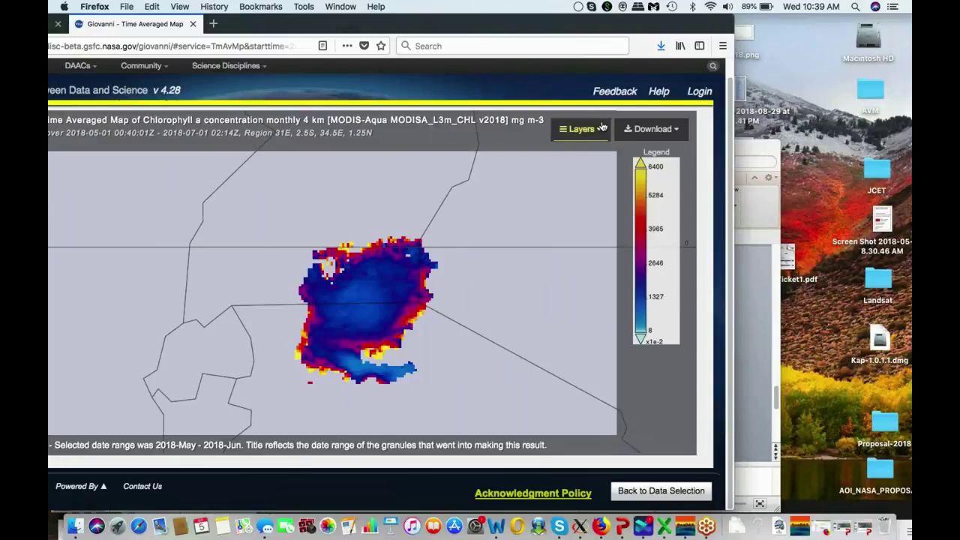
pyautogui.click(561, 132)
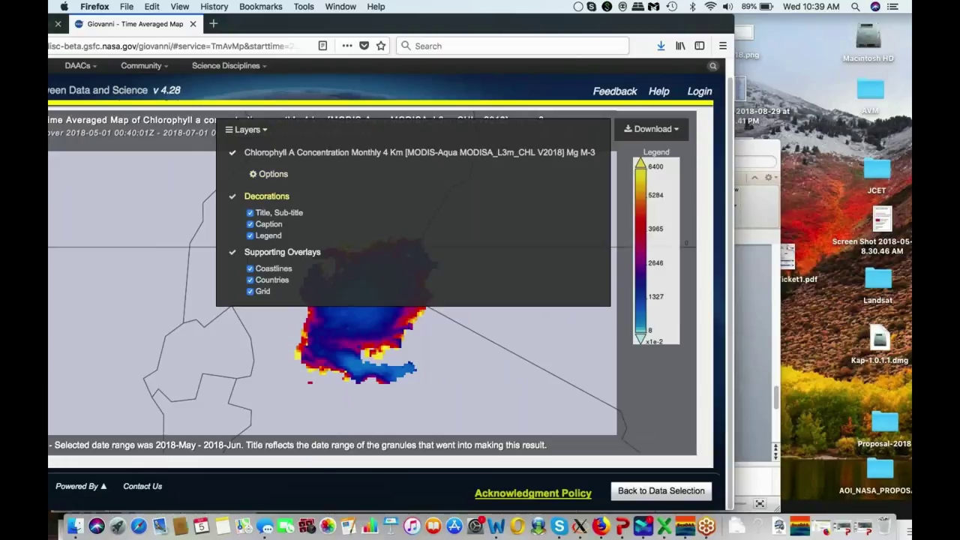
pyautogui.click(268, 174)
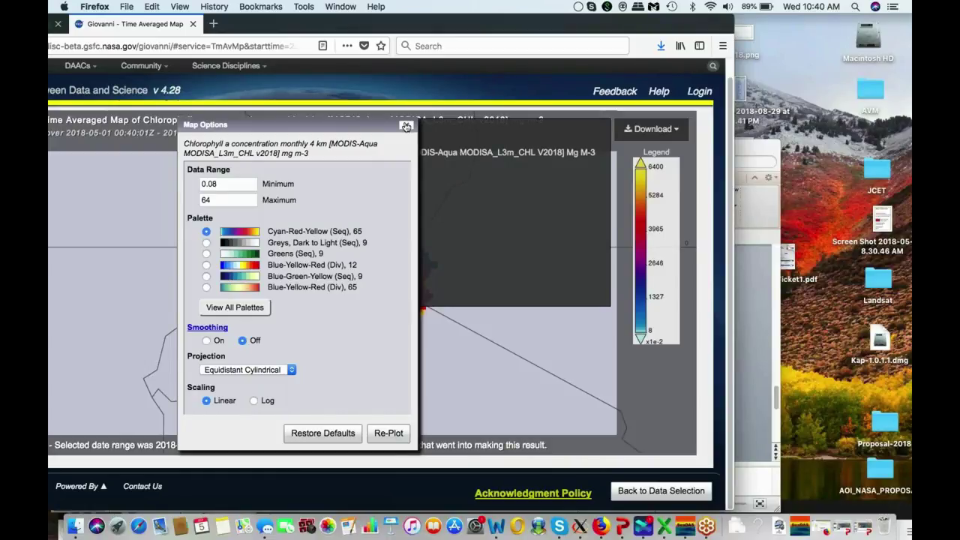
pyautogui.click(406, 126)
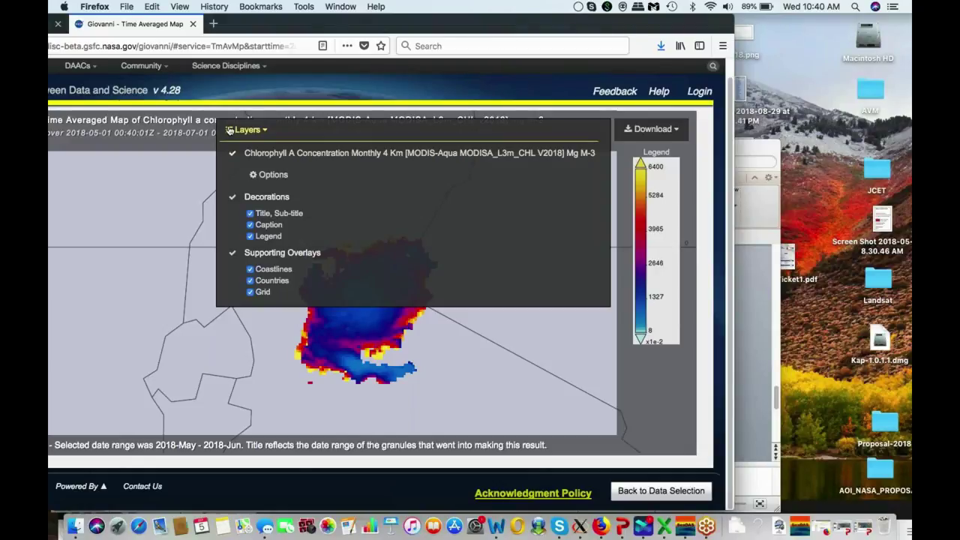
pyautogui.click(229, 129)
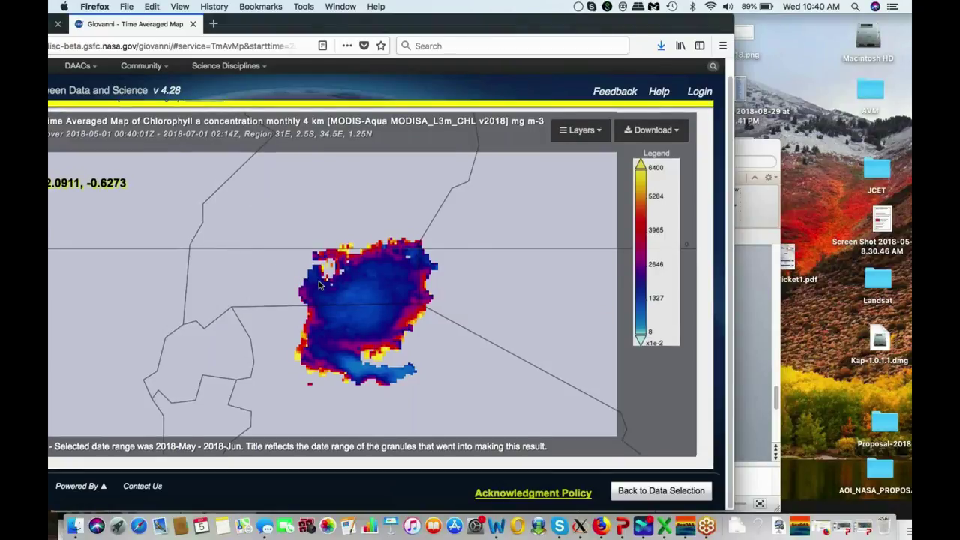
# - Zoom and pan onto Lake Victoria's chlorophyll map, widening Firefox to show the shoreline edges
pyautogui.scroll(2, 319, 283)
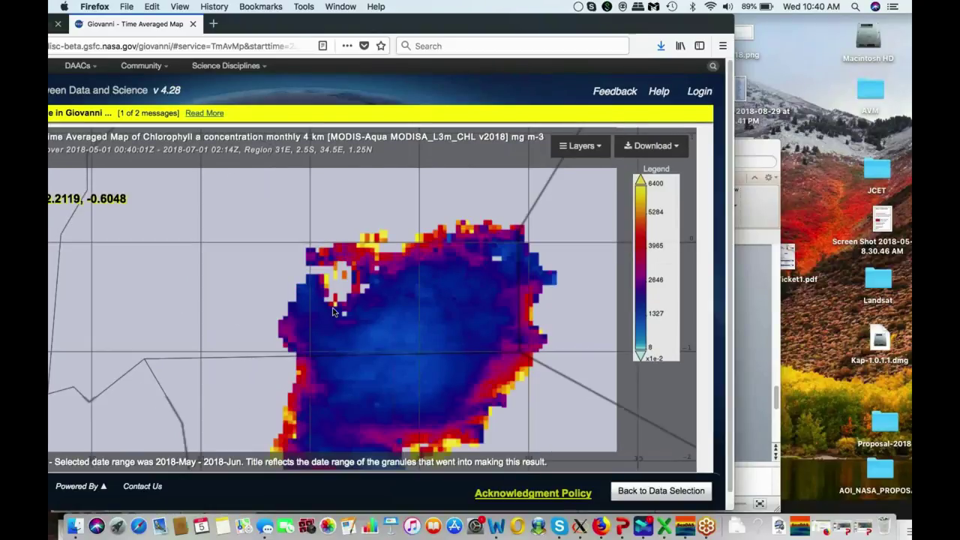
pyautogui.moveTo(334, 311); pyautogui.dragTo(321, 281)
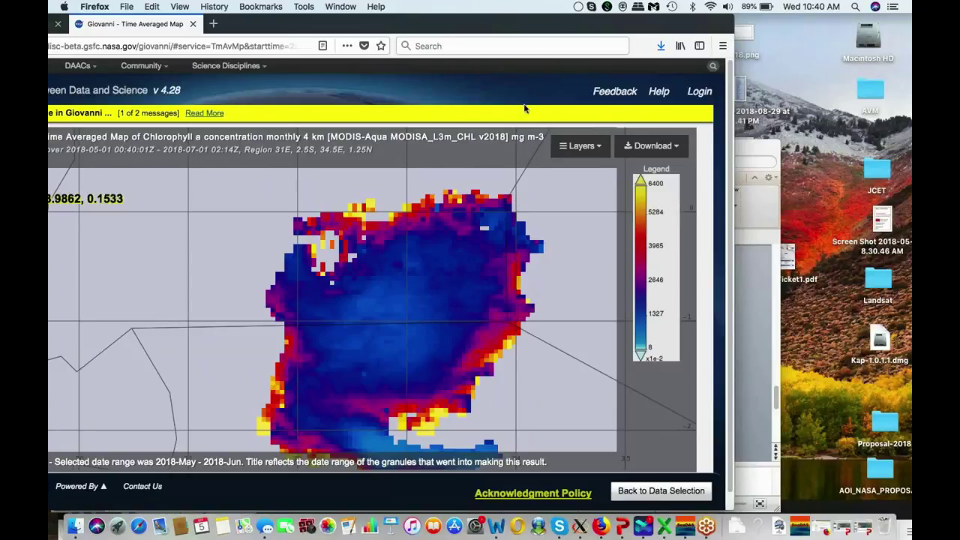
pyautogui.doubleClick(512, 23)
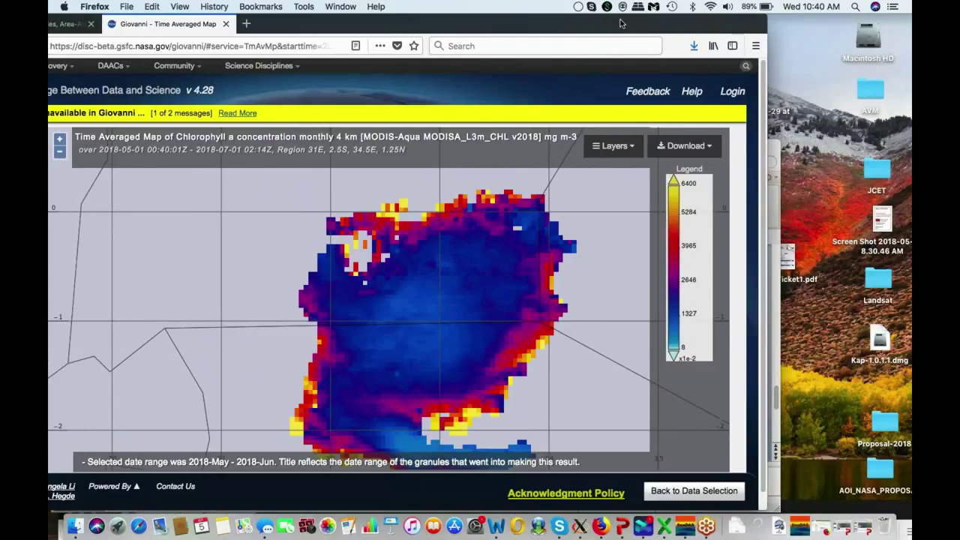
pyautogui.scroll(-1, 510, 256)
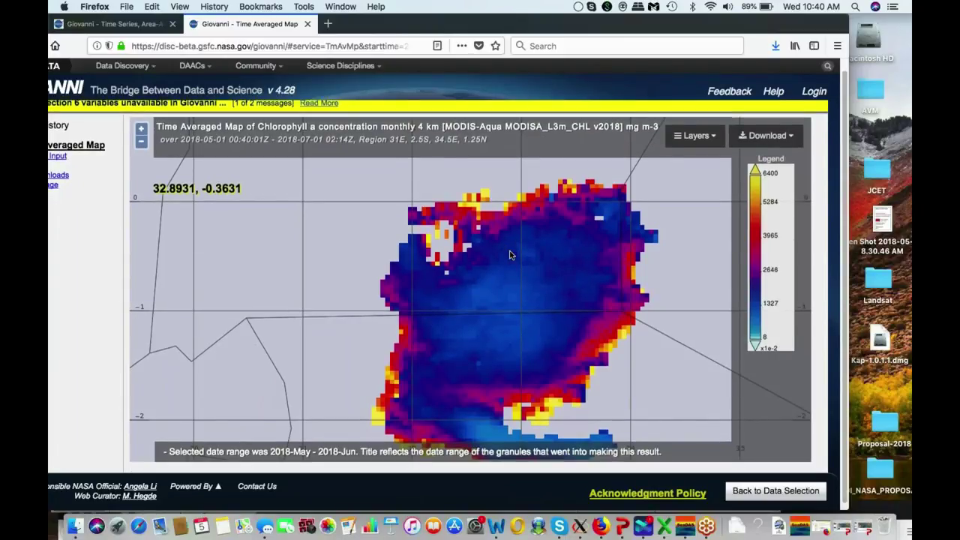
pyautogui.scroll(1, 509, 256)
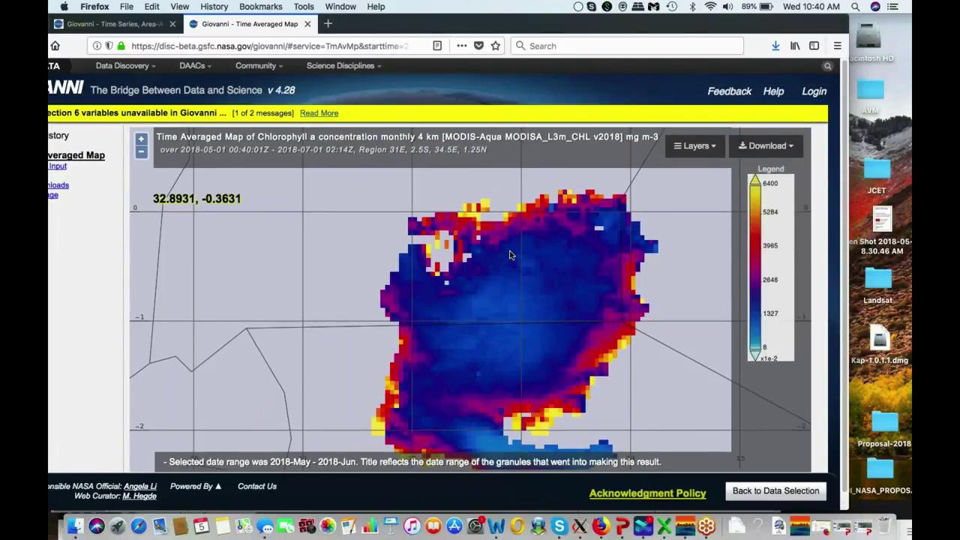
# - Move the Firefox window aside to uncover the PowerPoint exercise slides
pyautogui.moveTo(471, 27); pyautogui.dragTo(567, 73)
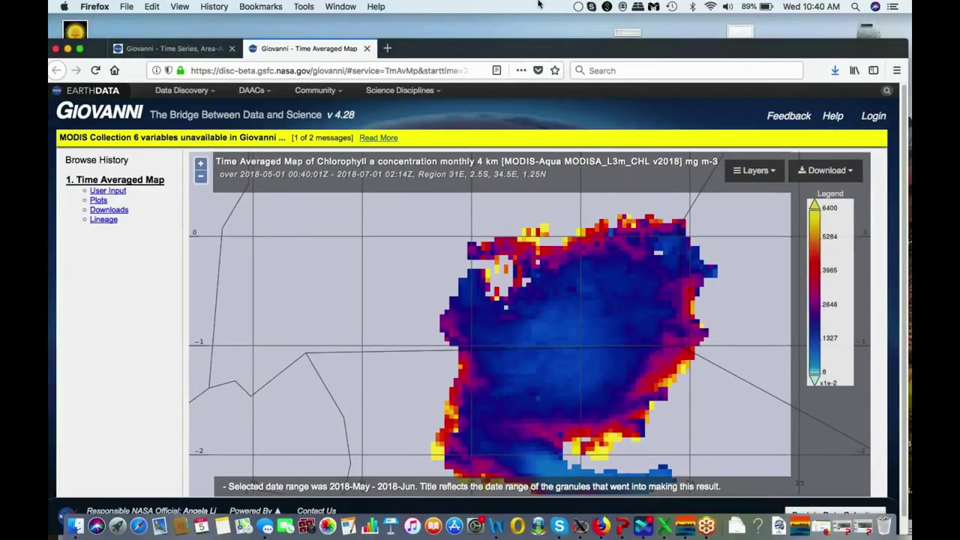
pyautogui.moveTo(537, 4); pyautogui.dragTo(541, 6)
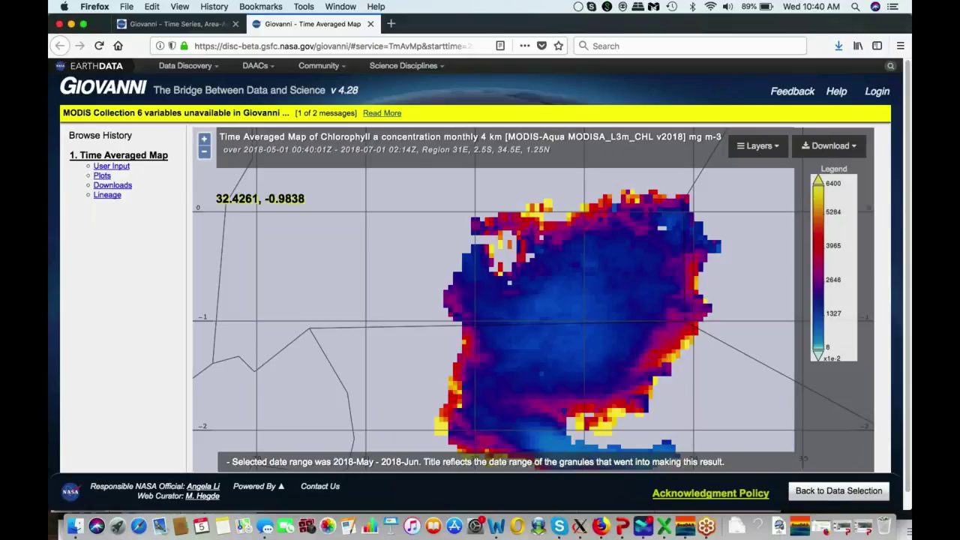
pyautogui.moveTo(851, 125); pyautogui.dragTo(431, 147)
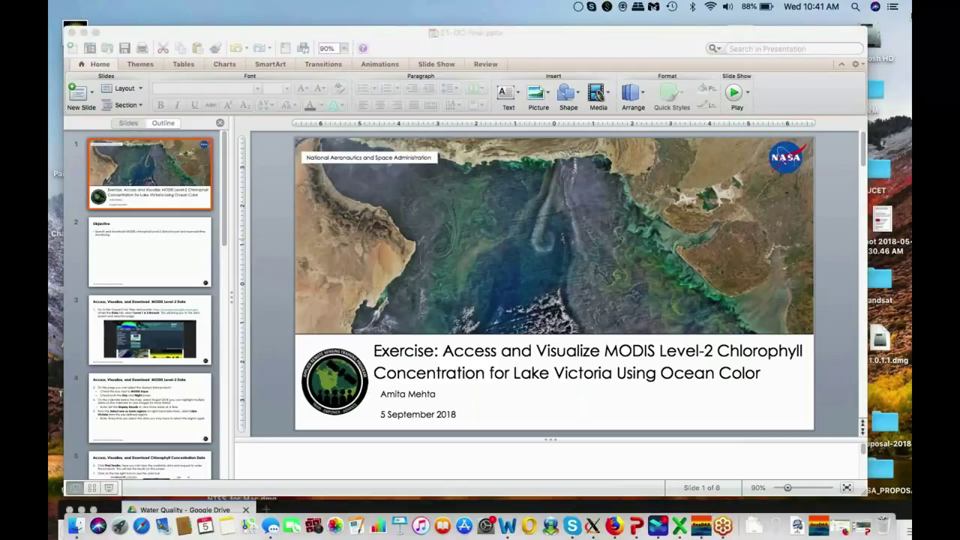
# - Bring the exercise slides forward, enlarge them, and show slide 3 on reaching the data portal
pyautogui.click(605, 28)
pyautogui.moveTo(605, 28); pyautogui.dragTo(584, 32)
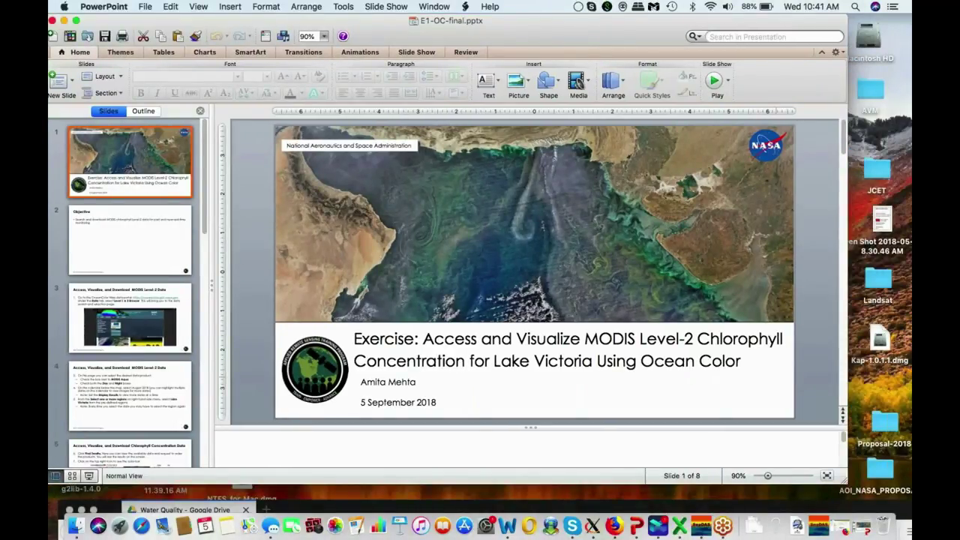
pyautogui.doubleClick(583, 31)
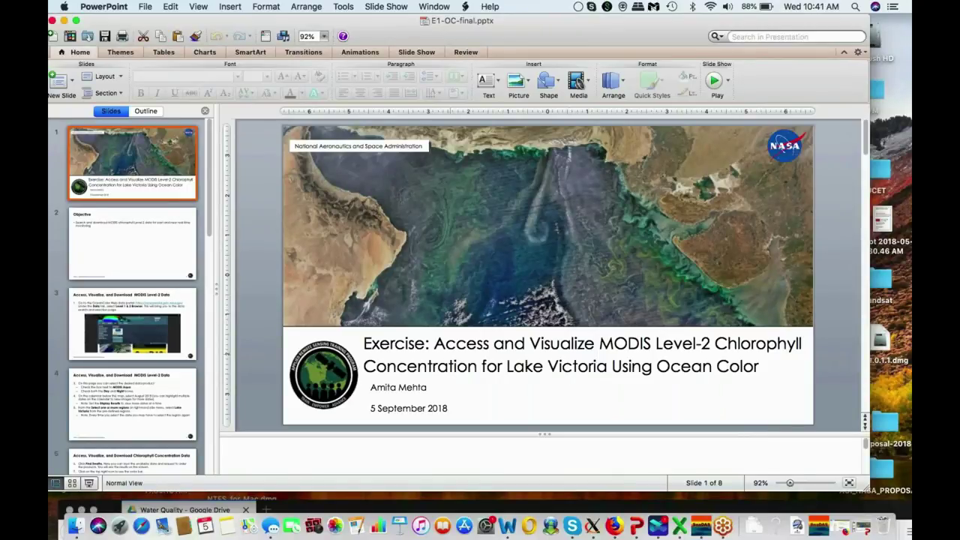
pyautogui.click(120, 266)
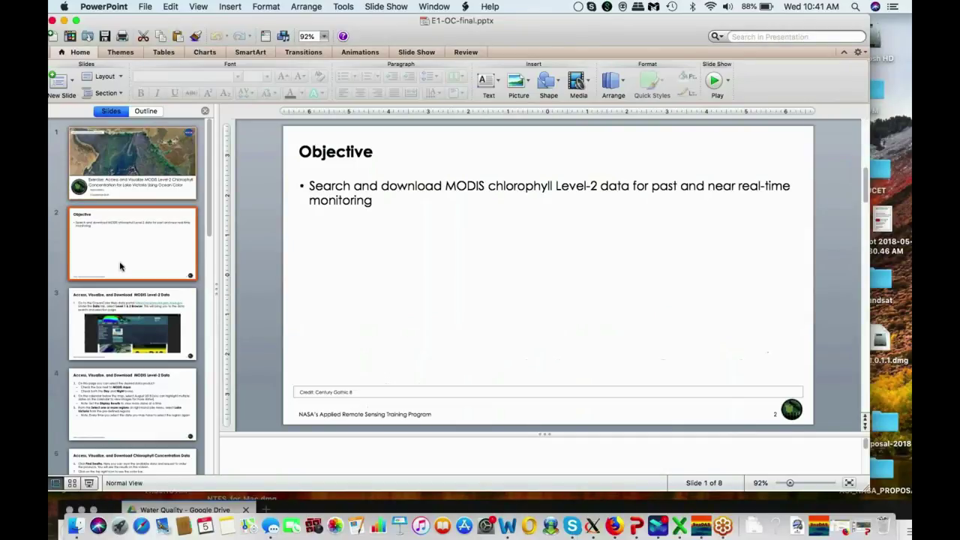
pyautogui.click(122, 307)
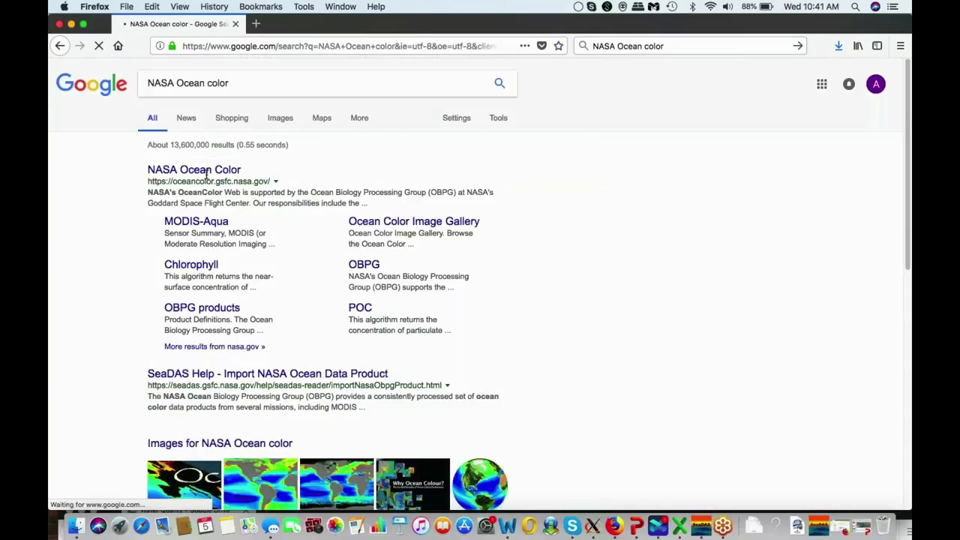
# - Open the NASA Ocean Color site and its Level 1&2 Browser from the DATA menu
pyautogui.click(207, 171)
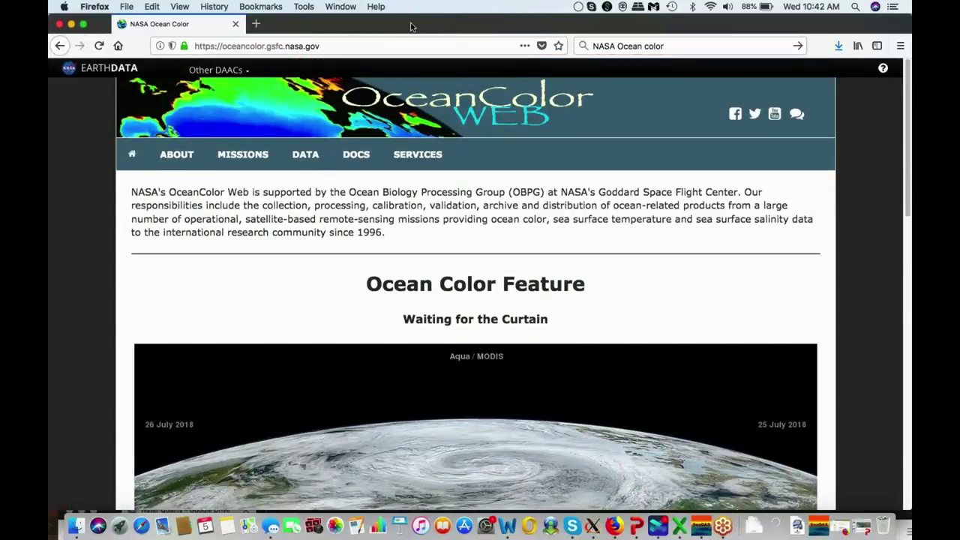
pyautogui.moveTo(410, 26); pyautogui.dragTo(574, 6)
pyautogui.press('super+Tab')
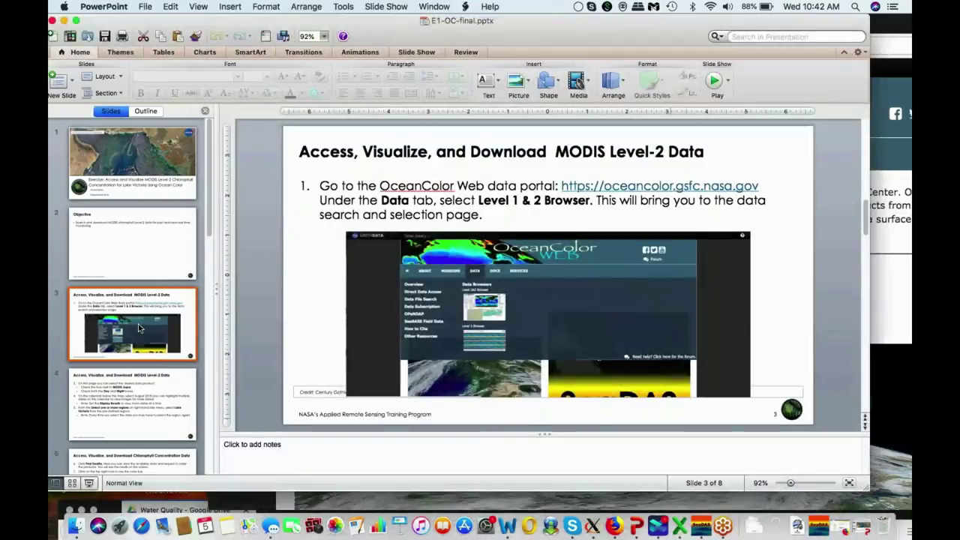
pyautogui.moveTo(539, 42); pyautogui.dragTo(529, 209)
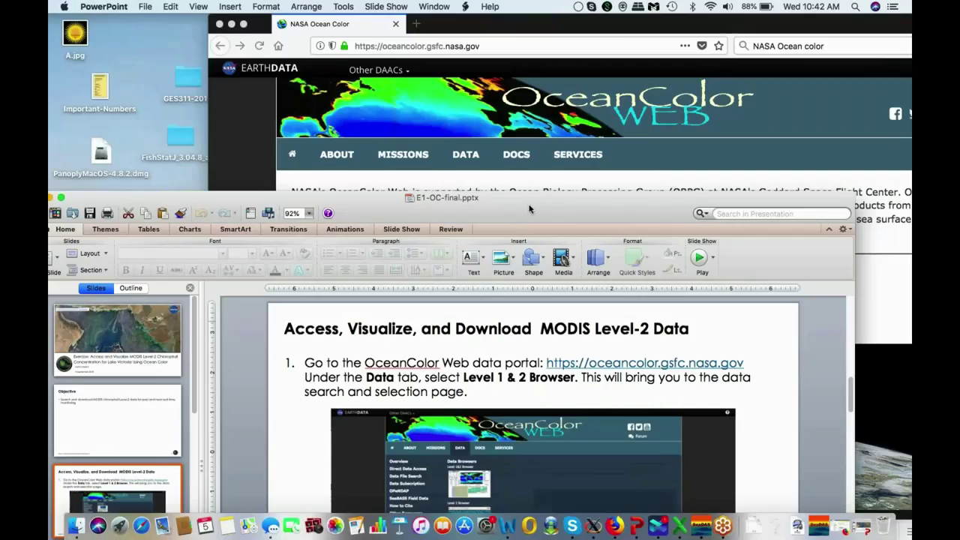
pyautogui.click(465, 154)
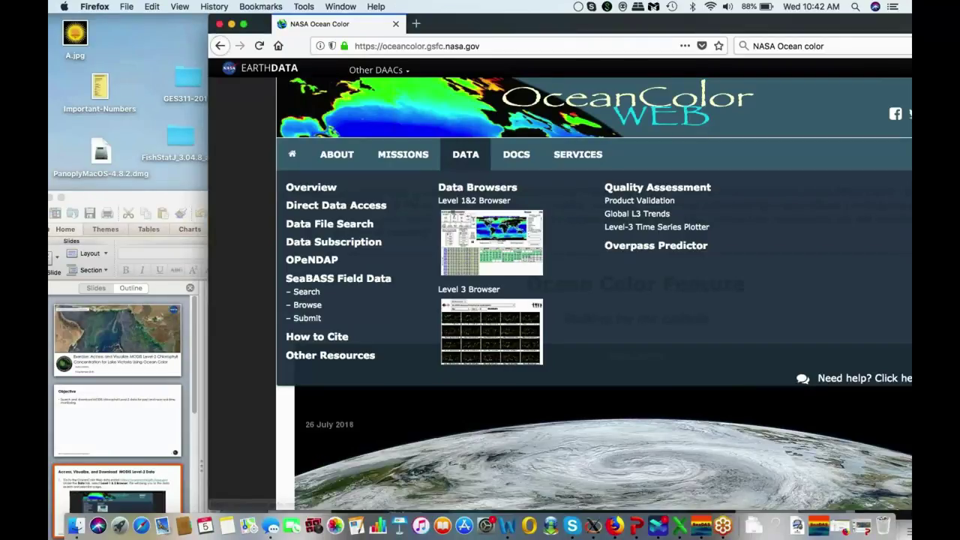
pyautogui.click(494, 252)
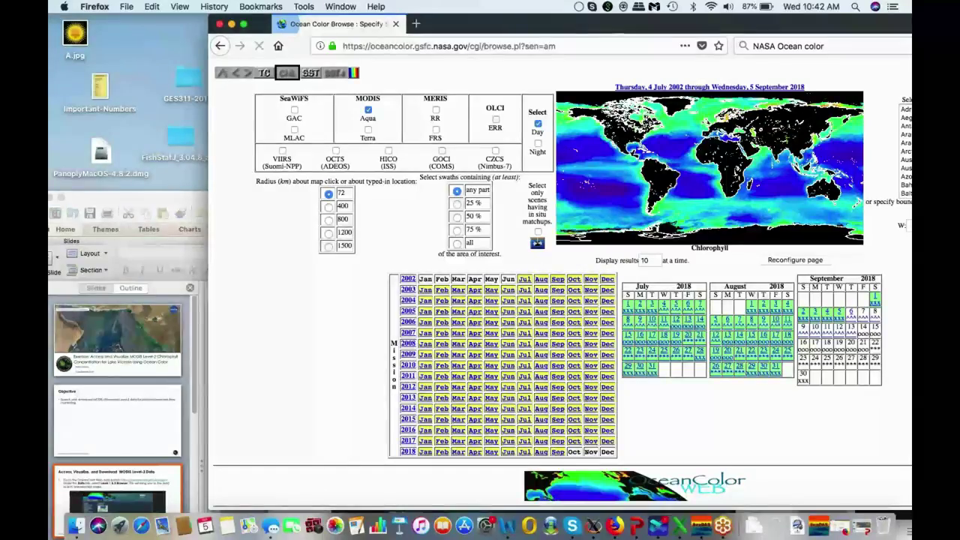
pyautogui.click(180, 200)
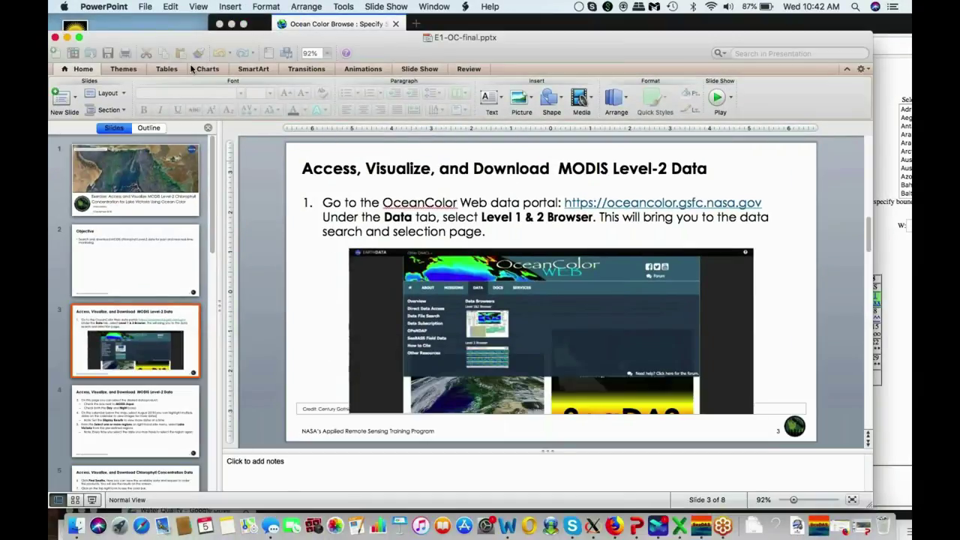
# - Bring the Level 1&2 Browser page, with MODIS Aqua and Day checked, in front and shift it left
pyautogui.click(379, 27)
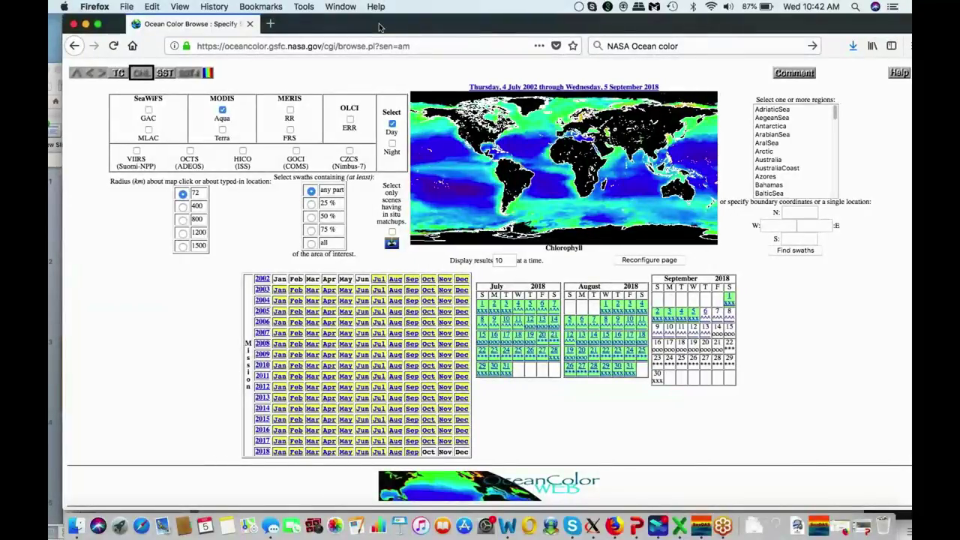
pyautogui.moveTo(379, 27); pyautogui.dragTo(335, 27)
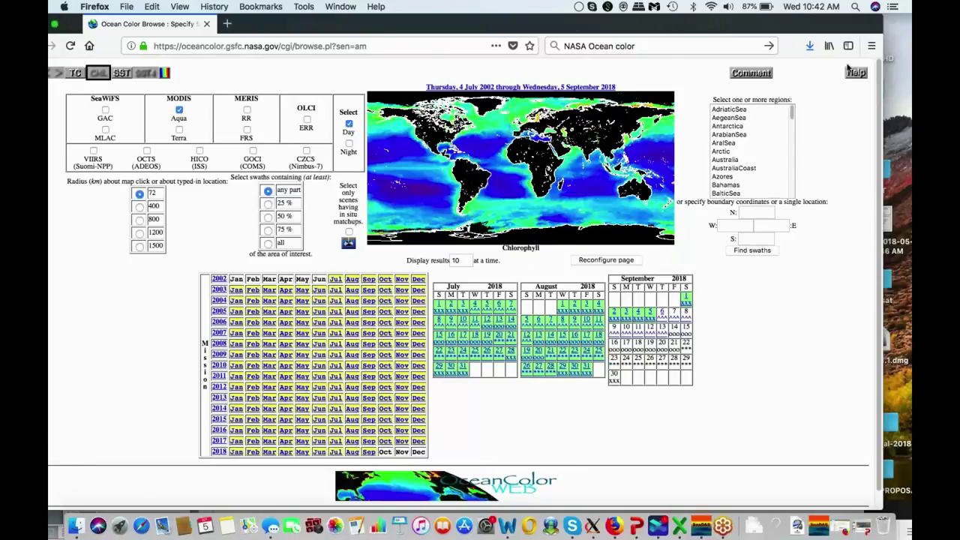
pyautogui.click(884, 24)
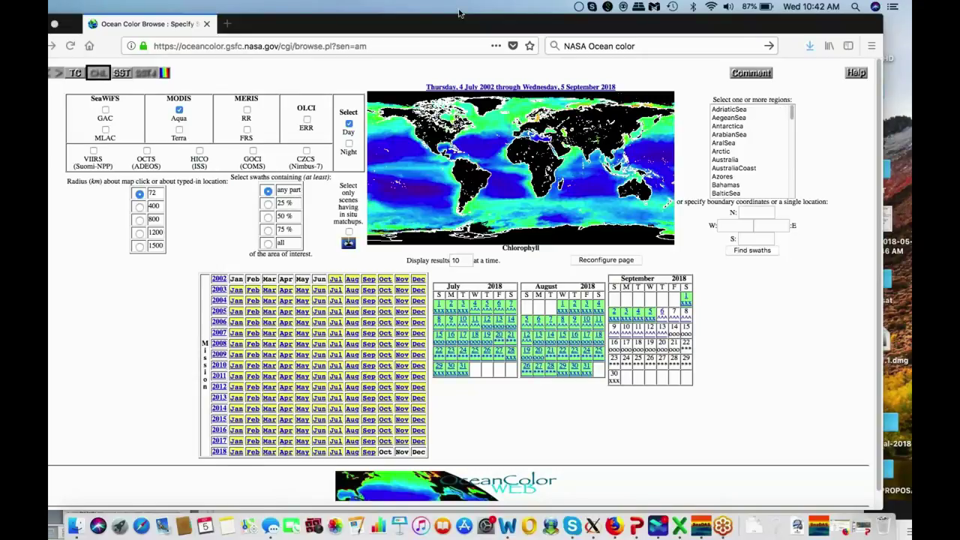
pyautogui.moveTo(460, 12)
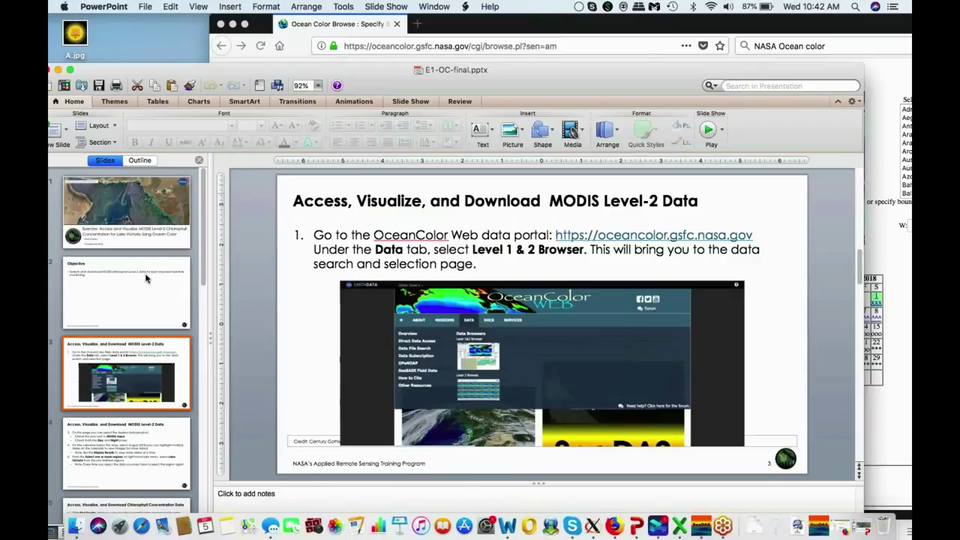
# - Show slide 4's MODIS Aqua, August 2018 and Lake Victoria selection steps after glancing at slide 6
pyautogui.click(149, 436)
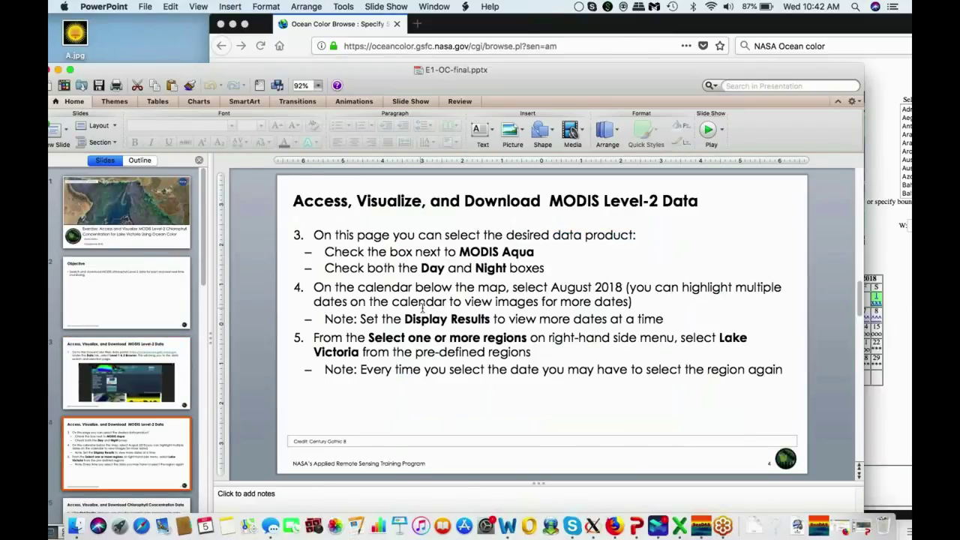
pyautogui.scroll(-3, 422, 306)
pyautogui.click(105, 322)
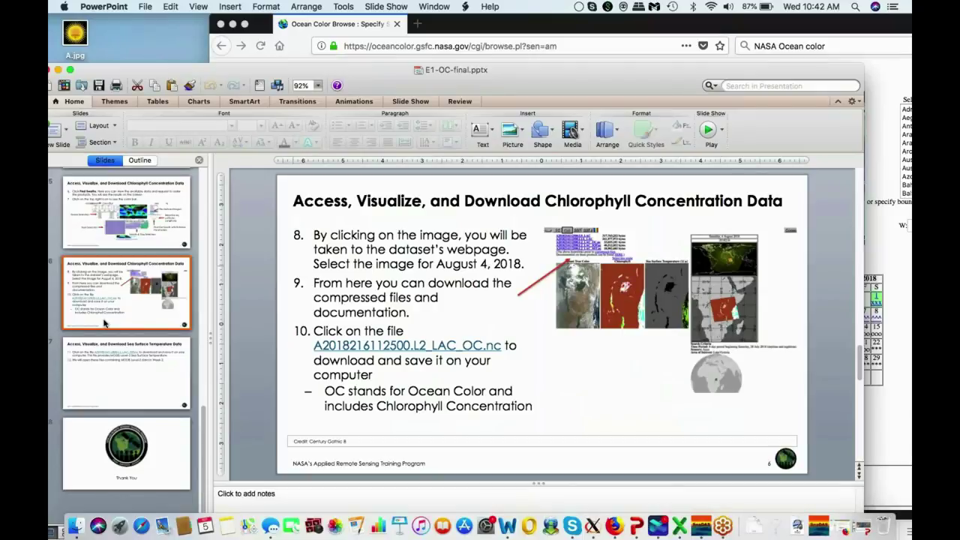
pyautogui.scroll(5, 105, 322)
pyautogui.click(131, 445)
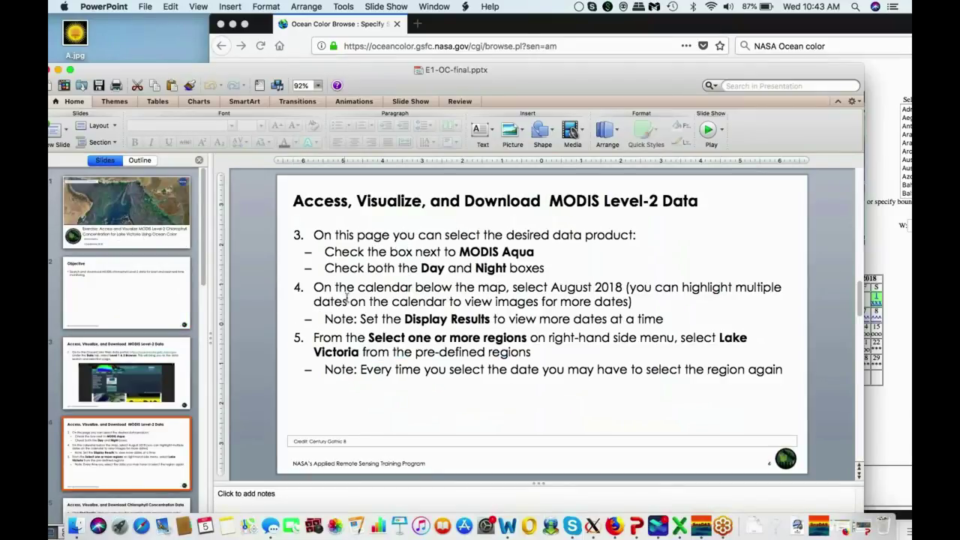
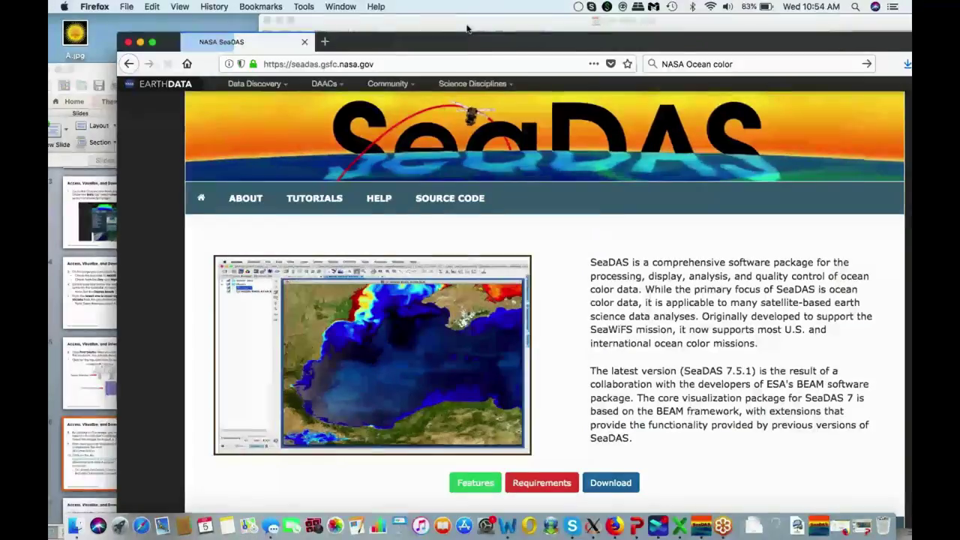
# - Maximize Firefox and scroll through the SeaDAS home page describing the SeaDAS 7.5.1 release
pyautogui.doubleClick(508, 44)
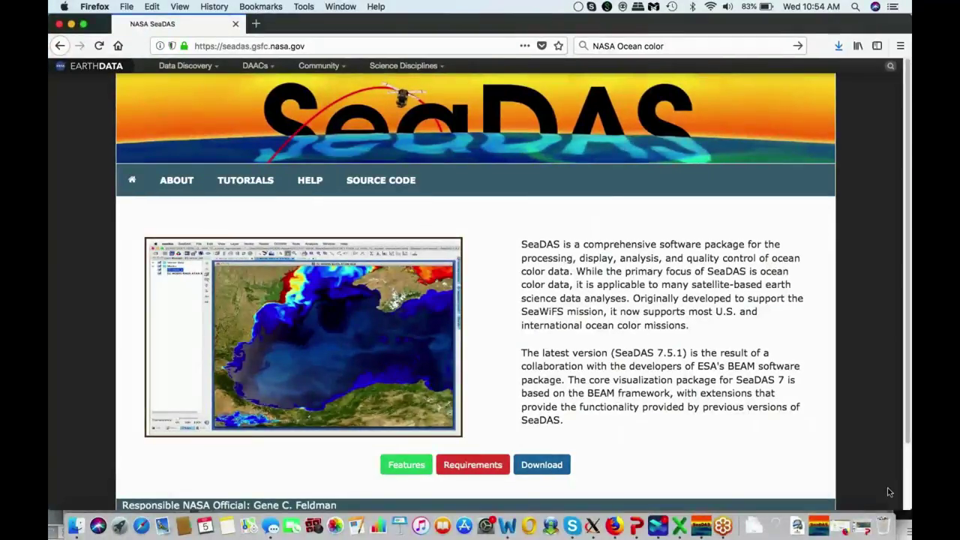
pyautogui.scroll(-1, 692, 242)
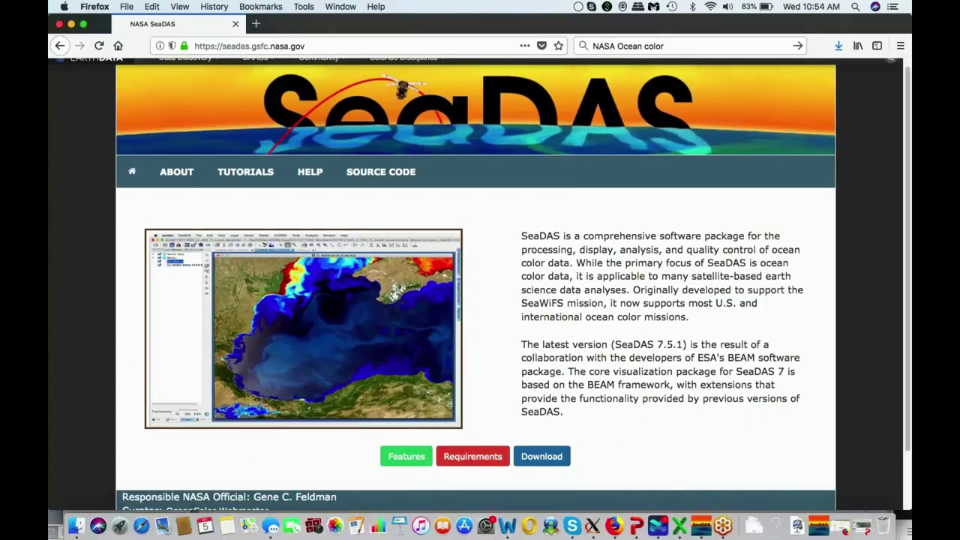
pyautogui.scroll(-2, 480, 284)
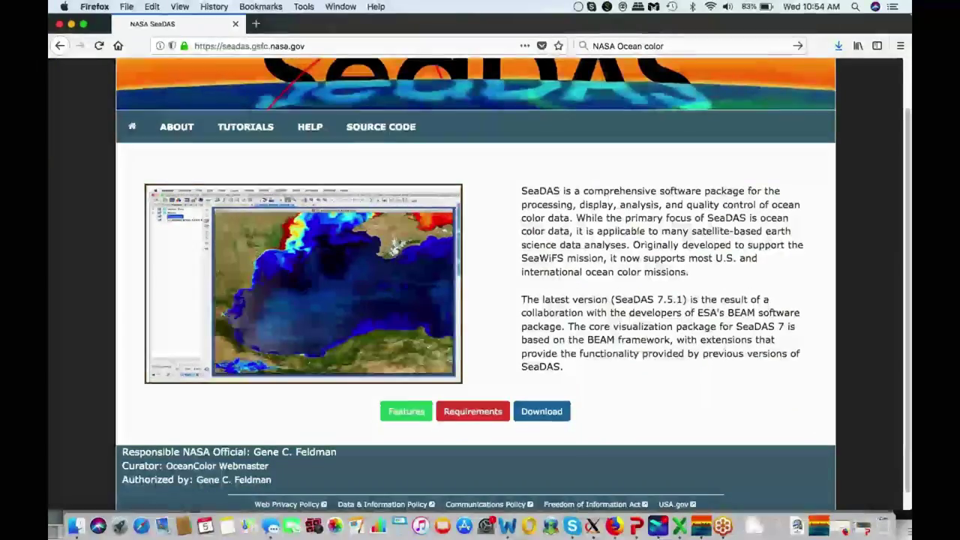
pyautogui.scroll(2, 480, 284)
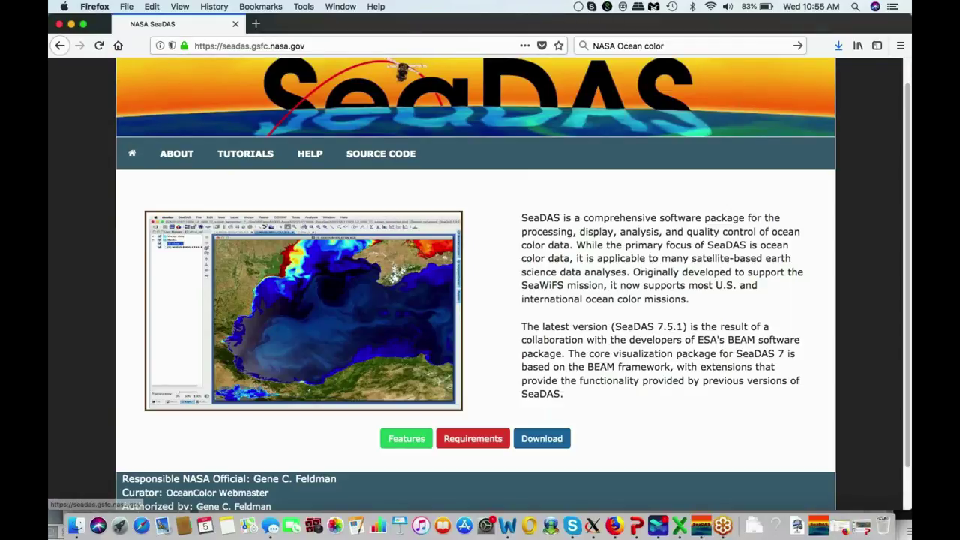
pyautogui.press('super+Left')
# - Open the SeaDAS site from OceanColor Web's SERVICES menu and scroll down its home page
pyautogui.moveTo(356, 154)
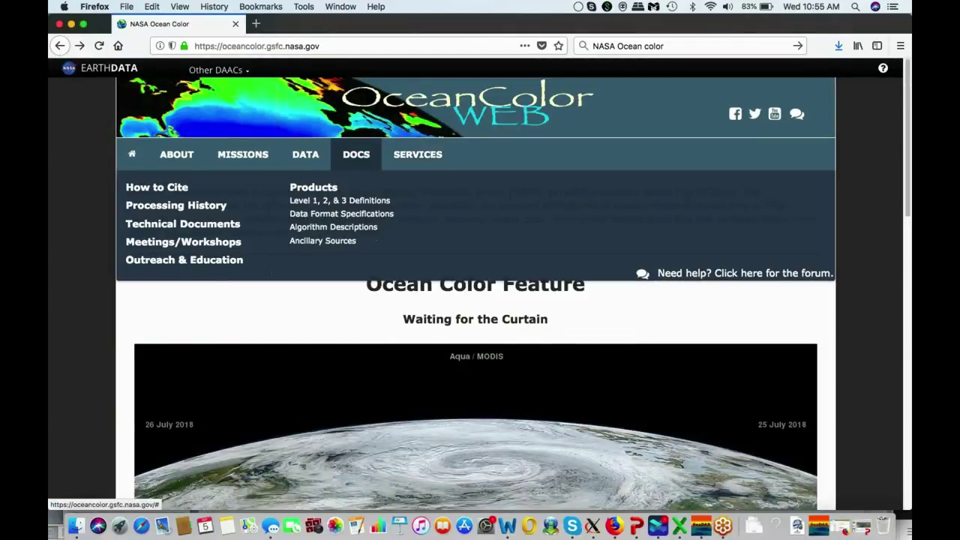
pyautogui.moveTo(417, 154)
pyautogui.click(294, 201)
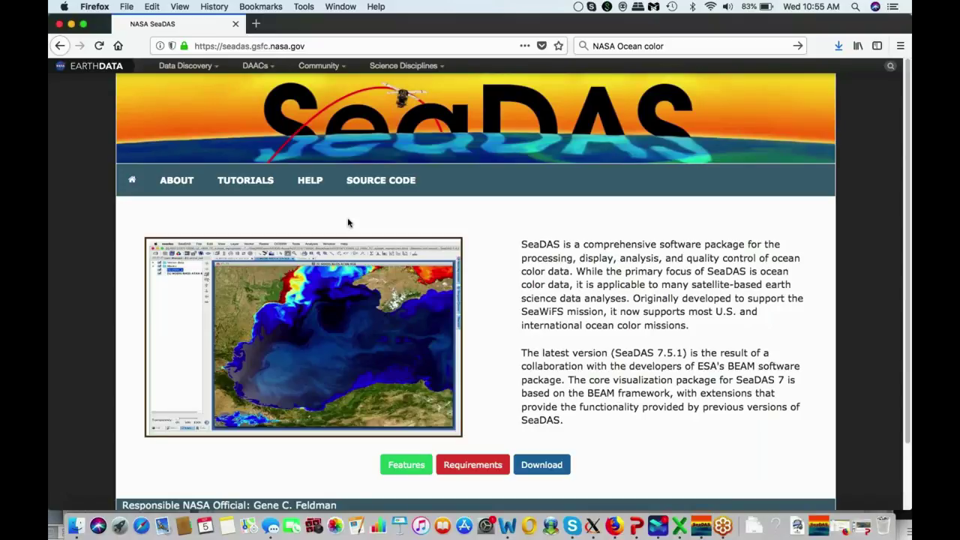
pyautogui.scroll(-1, 348, 223)
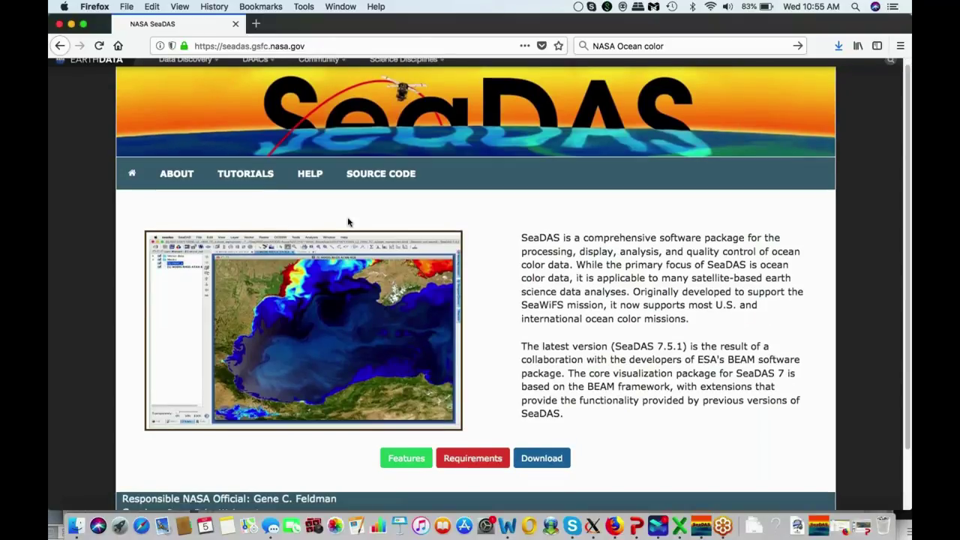
pyautogui.scroll(-2, 348, 223)
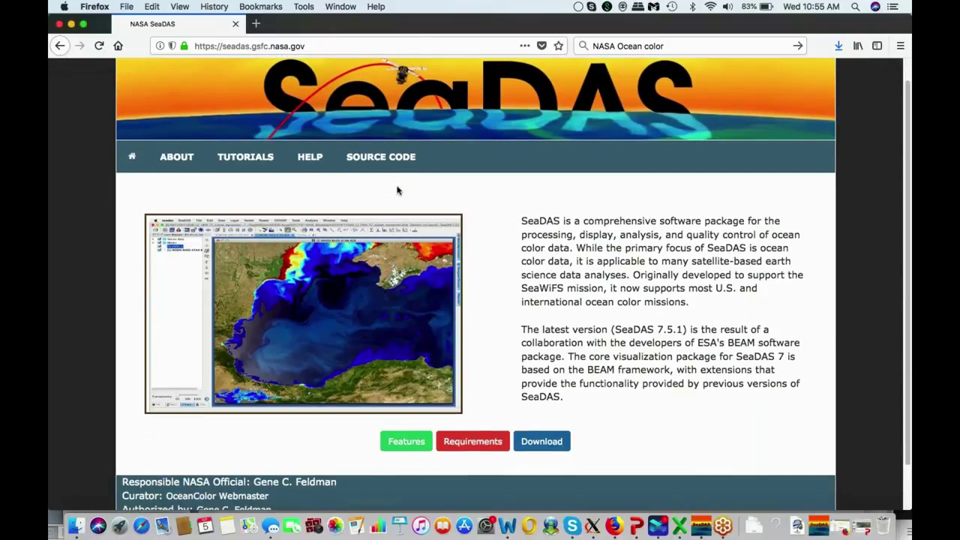
# - Review the SeaDAS configuration and system requirements page
pyautogui.click(447, 442)
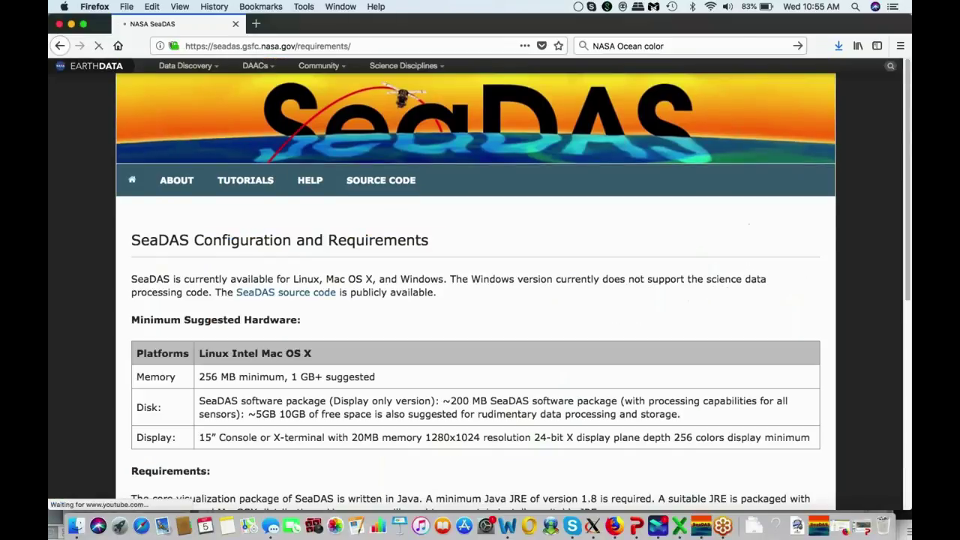
pyautogui.scroll(-2, 480, 285)
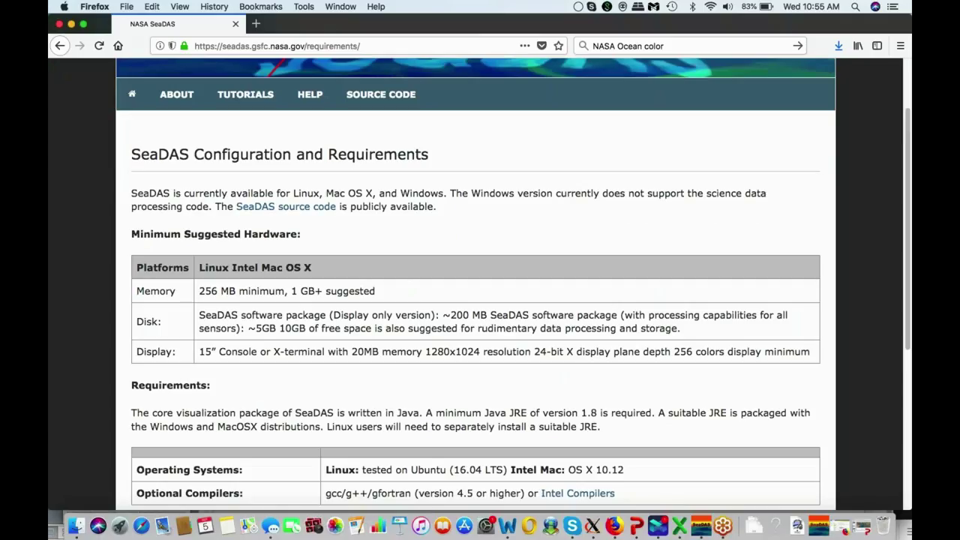
pyautogui.scroll(-5, 480, 285)
pyautogui.scroll(-2, 479, 285)
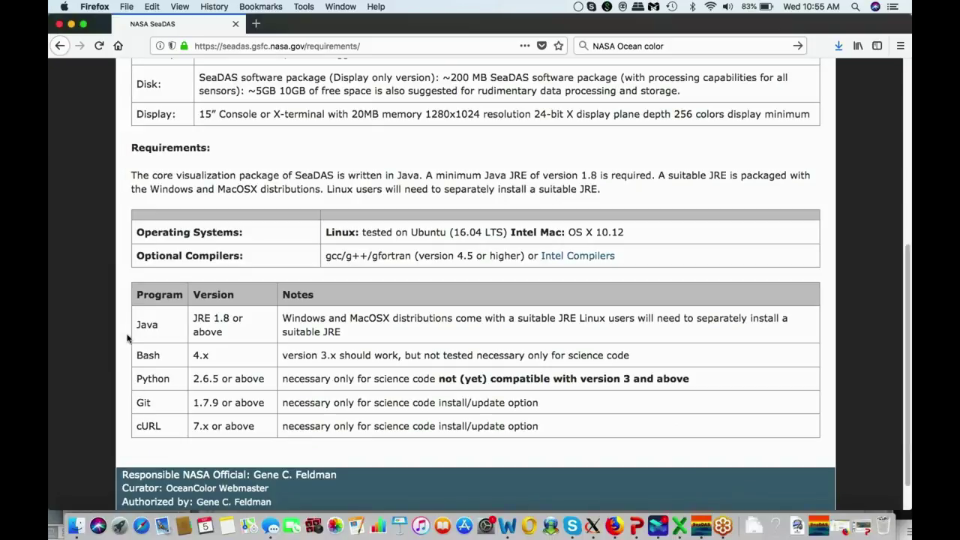
pyautogui.scroll(1, 127, 339)
pyautogui.scroll(12, 128, 339)
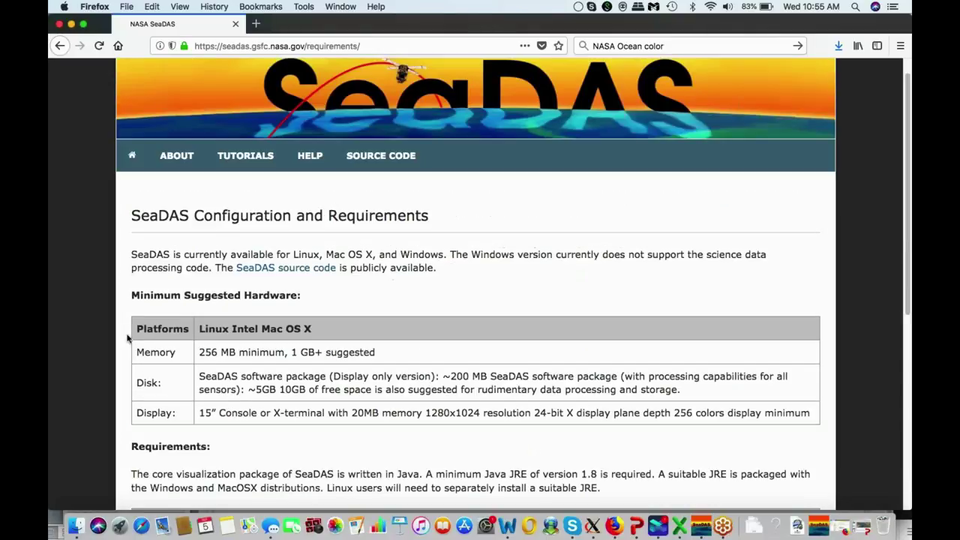
# - Return to the SeaDAS home page and open the downloads page listing the 7.5.1 installers
pyautogui.moveTo(176, 155)
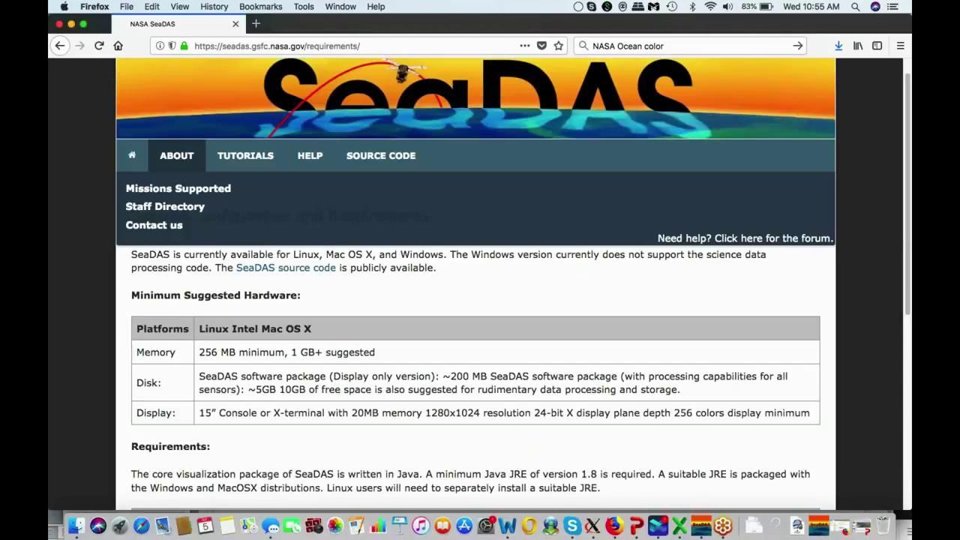
pyautogui.click(60, 46)
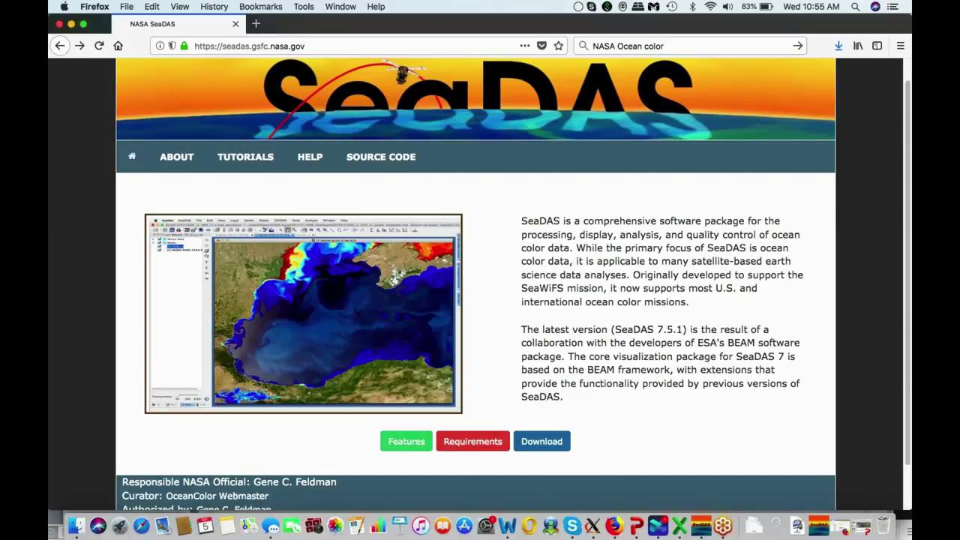
pyautogui.click(541, 440)
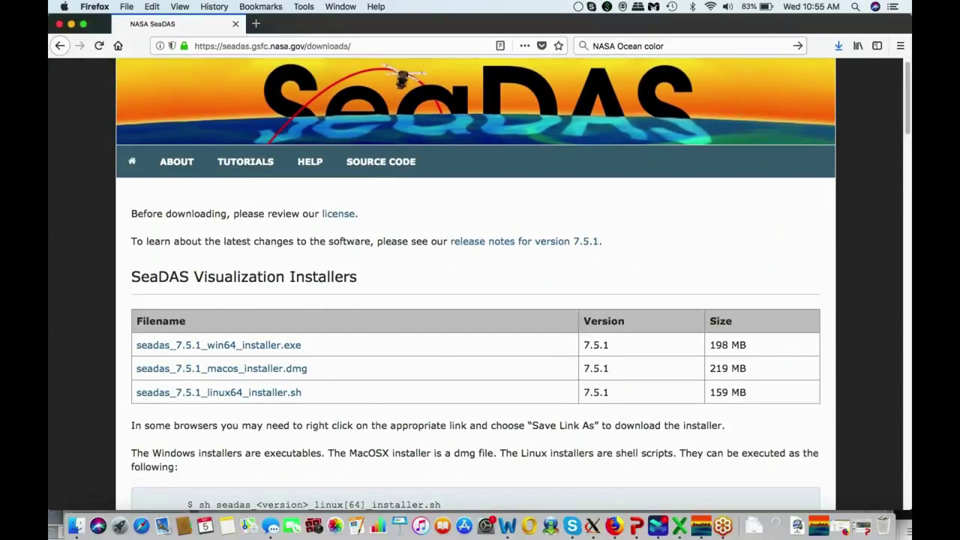
pyautogui.scroll(-2, 192, 510)
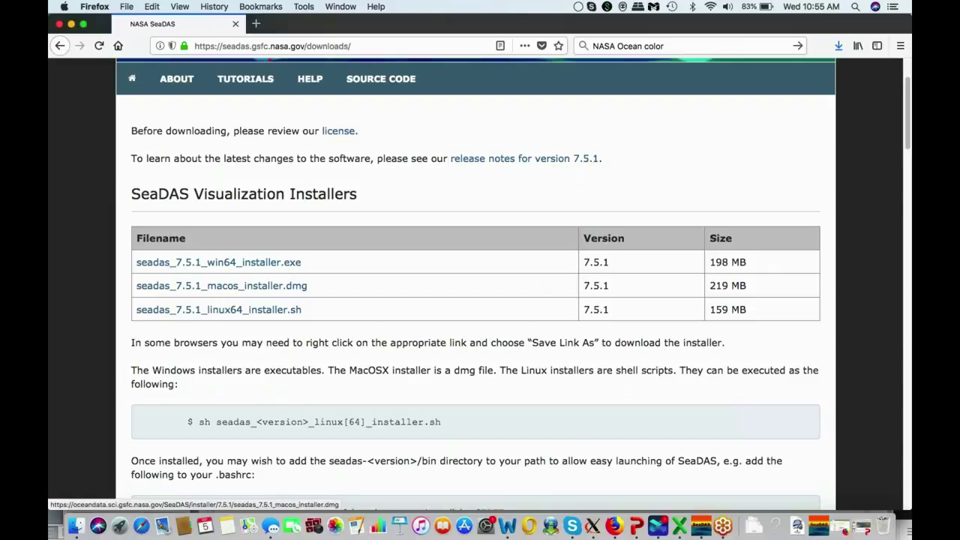
pyautogui.scroll(-1, 476, 284)
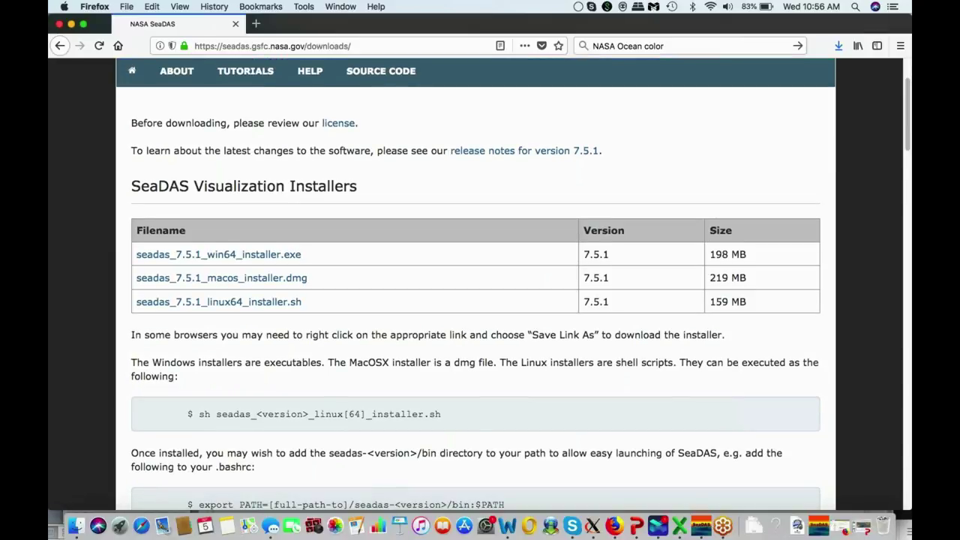
pyautogui.scroll(-2, 475, 284)
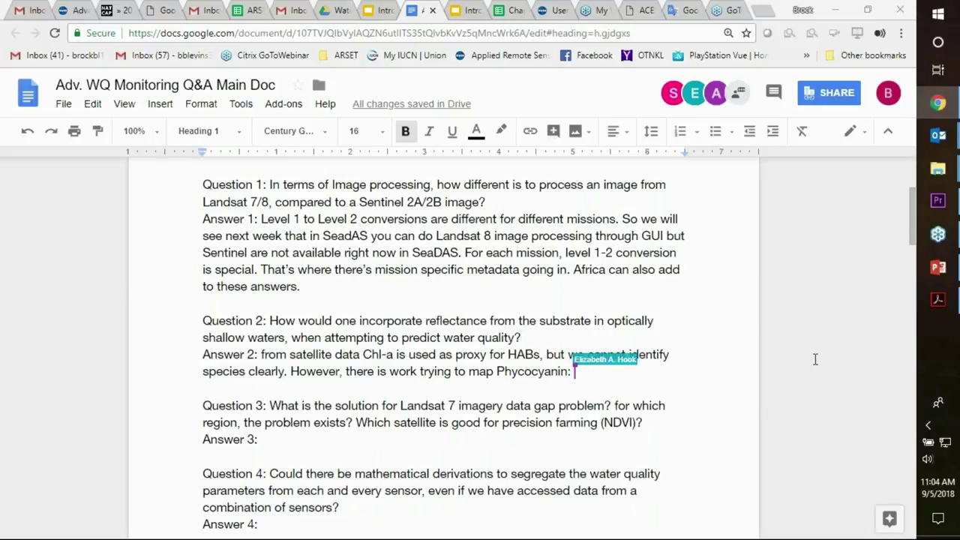
# - In Answer 2, explain that phycocyanin needs specific bands most optical sensors lack, so chl-a is the proxy
pyautogui.write('however, you need')
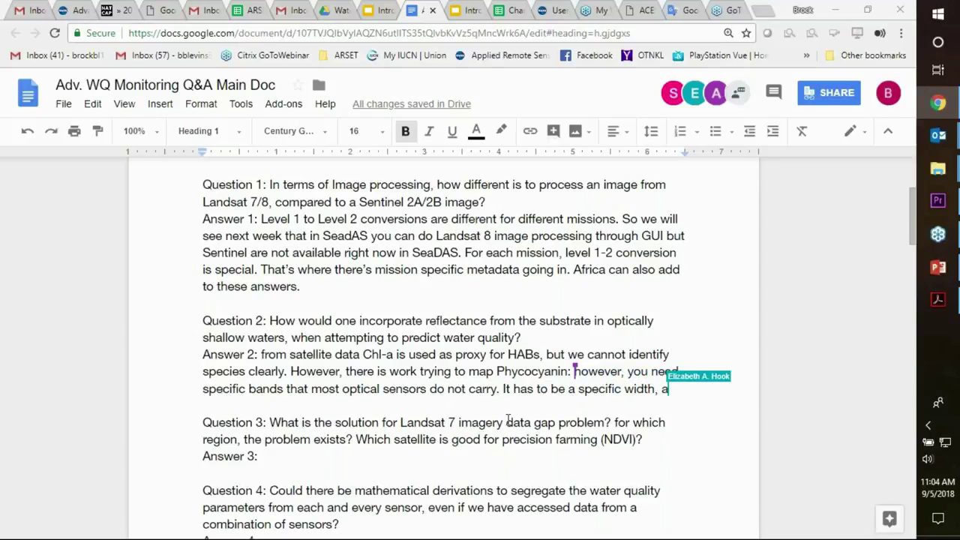
pyautogui.scroll(-1, 508, 419)
pyautogui.scroll(-2, 508, 420)
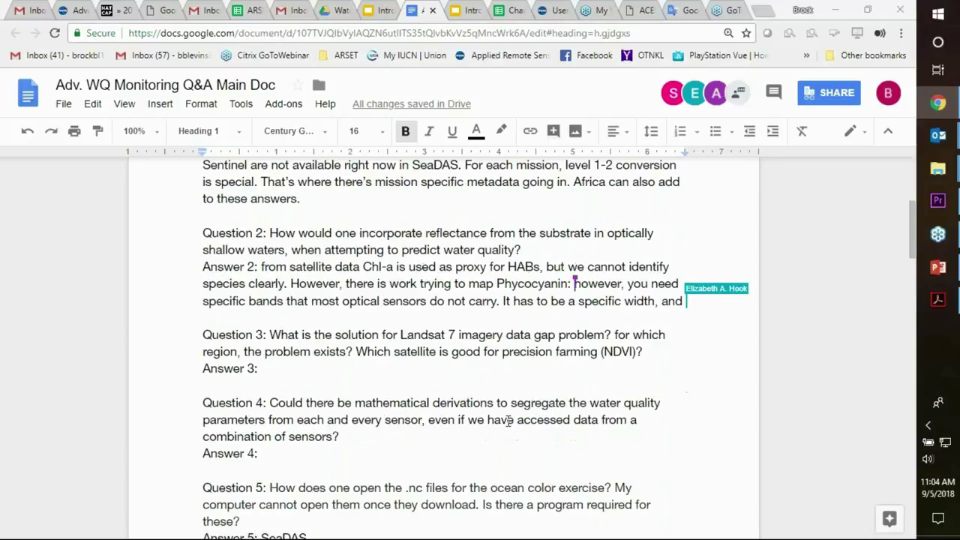
pyautogui.scroll(-2, 508, 420)
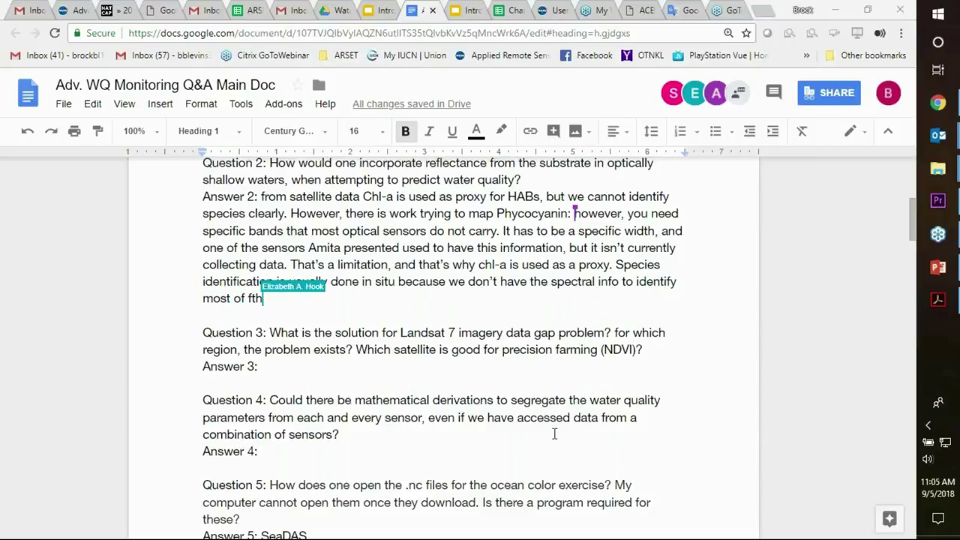
# - Finish Answer 2 and write Answer 3 on Landsat 7 ETM+ gaps, Landsat 8 overlap and NDVI
pyautogui.scroll(-2, 560, 434)
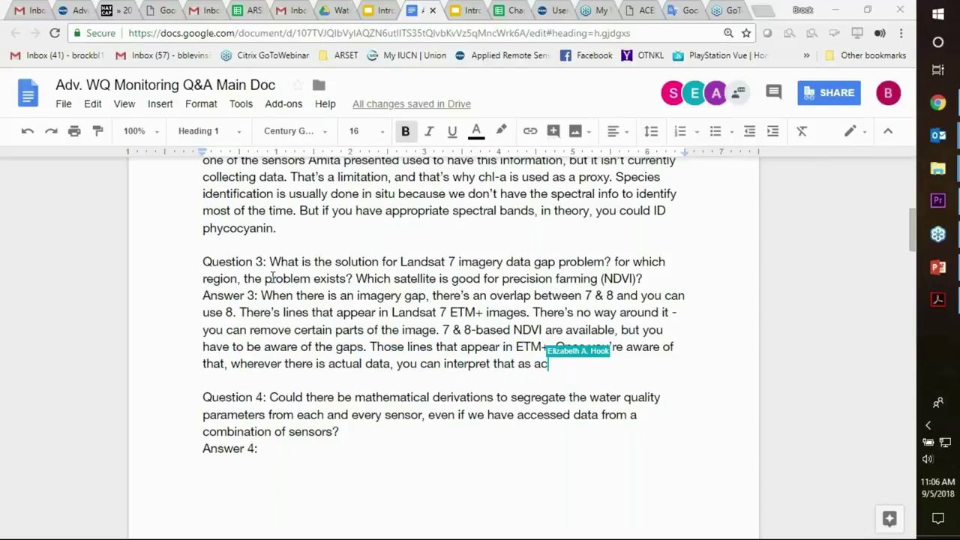
# - Write Answer 4 on MODIS Aqua per-sensor derivations, then begin Answer 5 naming SeaDAS and QGIS
pyautogui.scroll(-1, 276, 278)
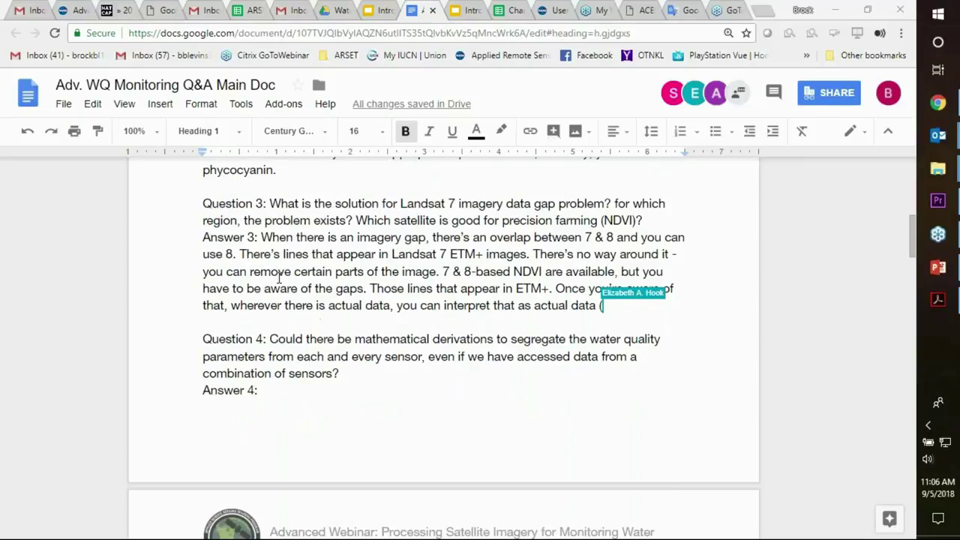
pyautogui.scroll(-2, 279, 277)
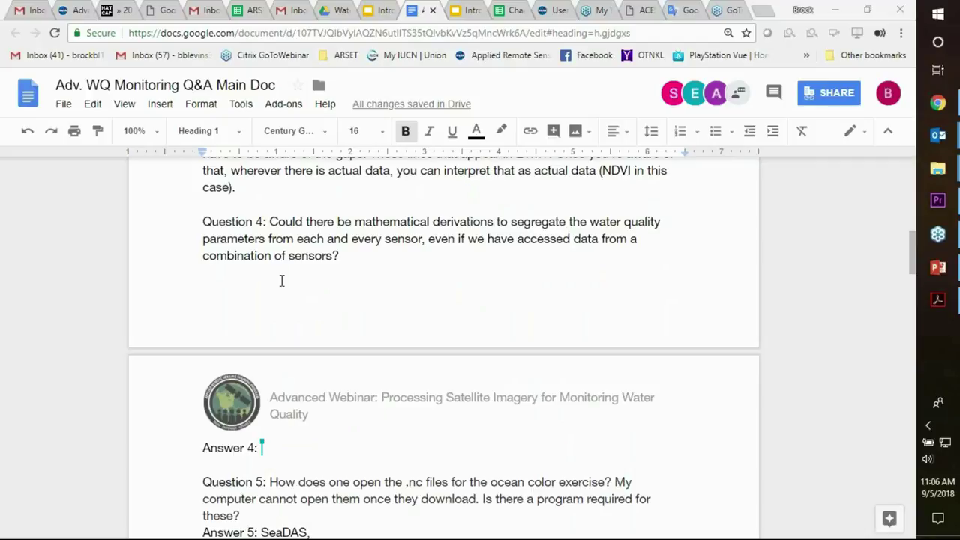
pyautogui.write('Ac')
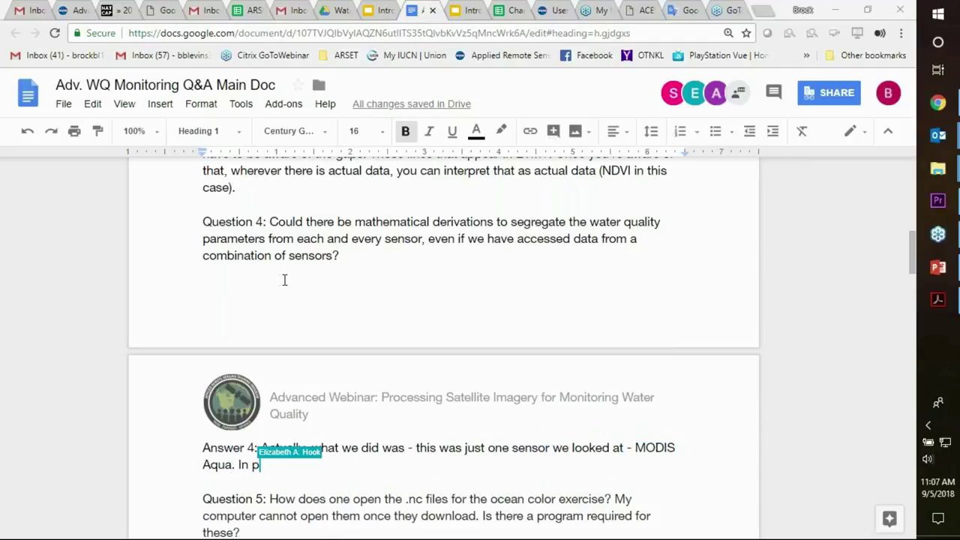
pyautogui.scroll(-1, 348, 279)
pyautogui.scroll(-2, 348, 279)
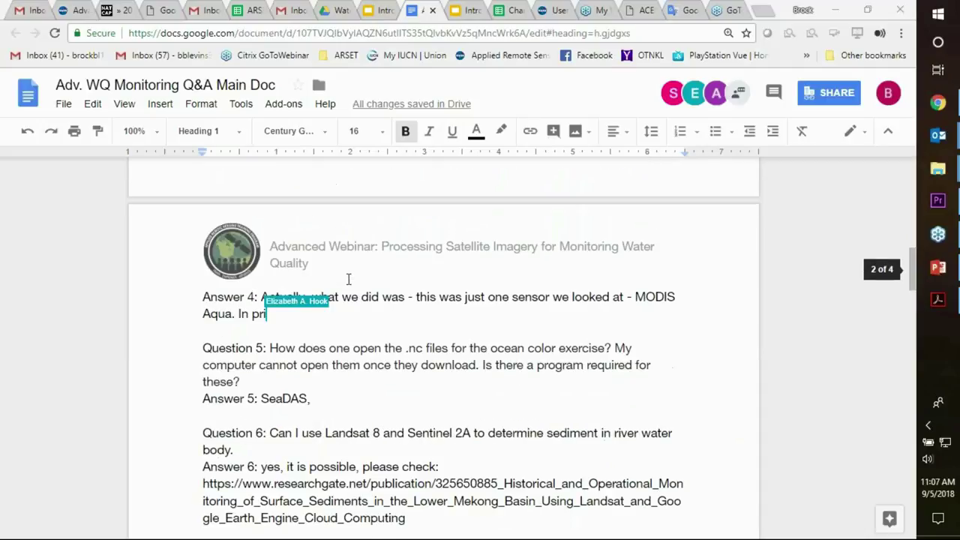
pyautogui.scroll(-1, 348, 279)
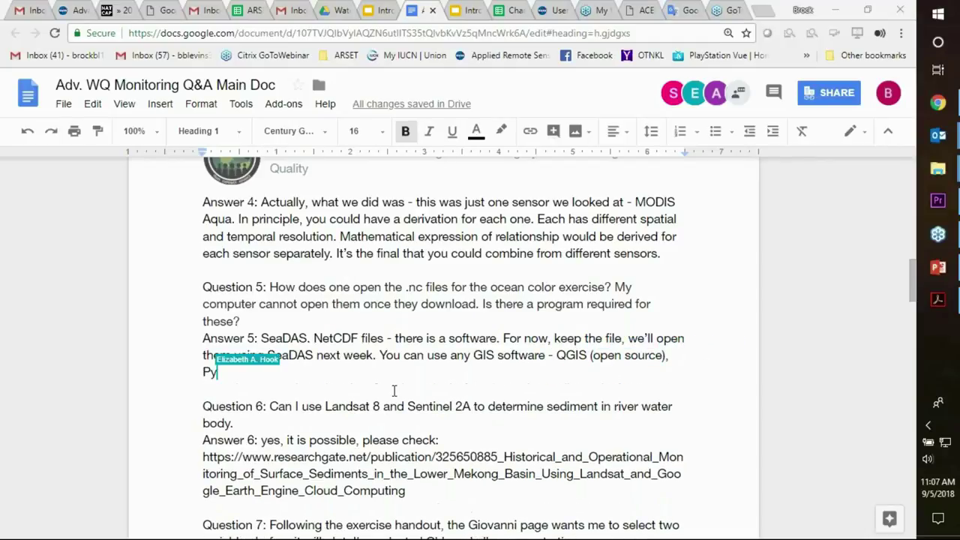
# - Add python, R and Panoply with its download URL to Answer 5, and hyperlink Answer 6's URL
pyautogui.scroll(-1, 405, 397)
pyautogui.scroll(-1, 405, 397)
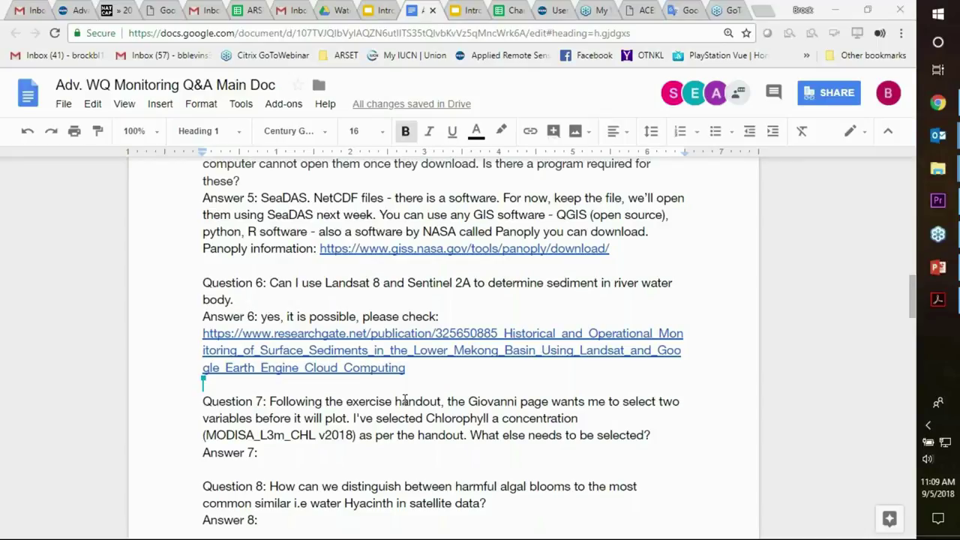
# - Add a Note under Answer 6 that initial in situ measurements are needed for satellite images
pyautogui.press('Down')
pyautogui.press('Down')
pyautogui.press('Down')
pyautogui.press('Down')
pyautogui.press('End')
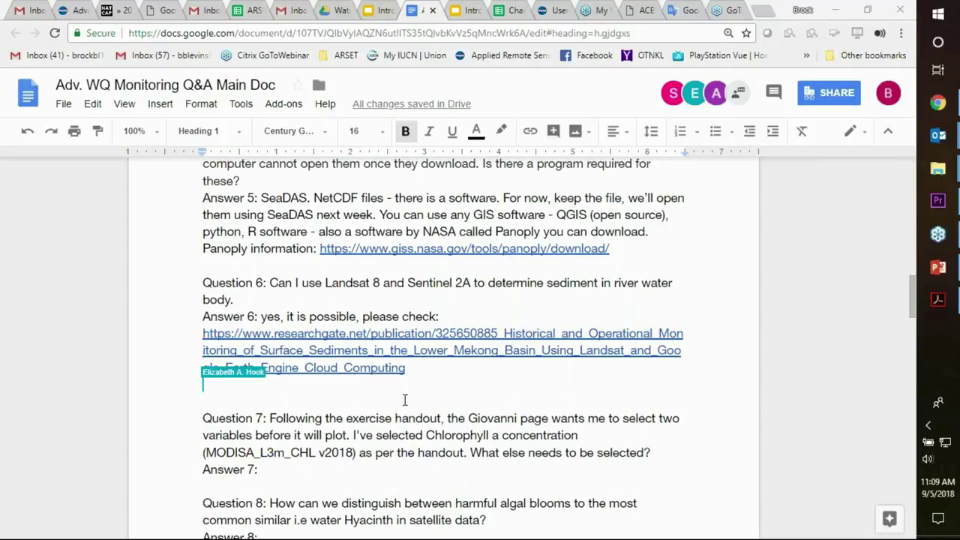
pyautogui.scroll(-3, 405, 401)
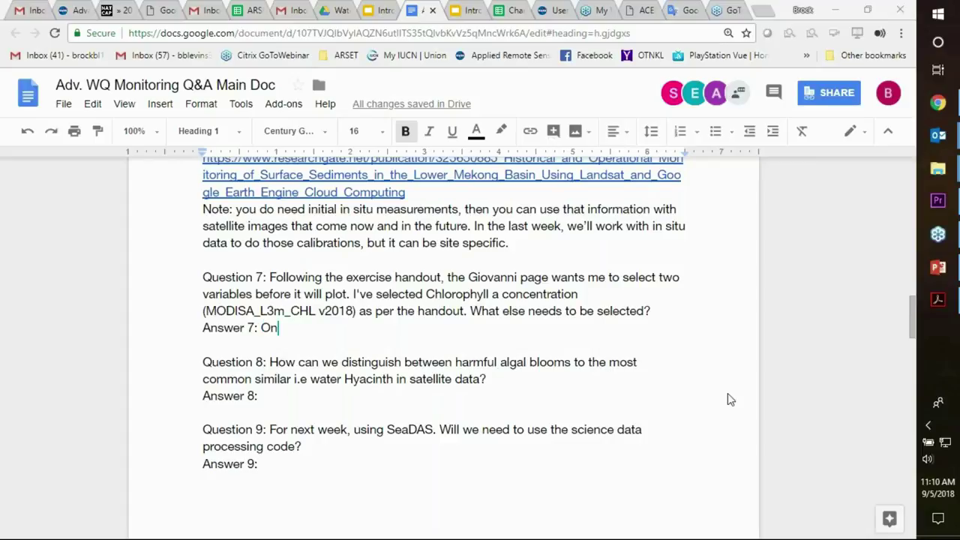
# - Write Answer 7: one Giovanni variable for time series or maps, two for differences
pyautogui.moveTo(729, 398); pyautogui.dragTo(685, 412)
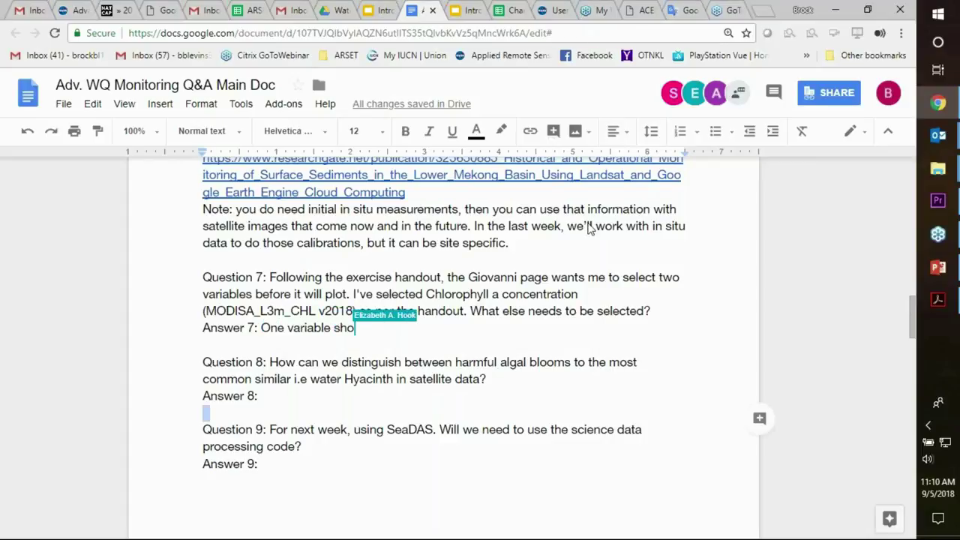
pyautogui.scroll(-2, 638, 401)
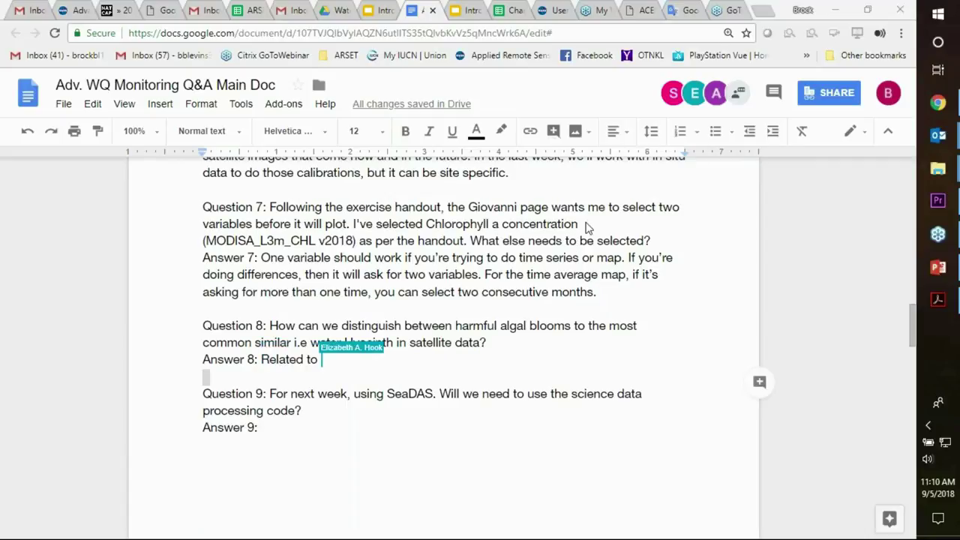
# - Write Answer 8 on chl-a, phycocyanin and the in situ observations needed to tell HAB species apart
pyautogui.scroll(-2, 580, 486)
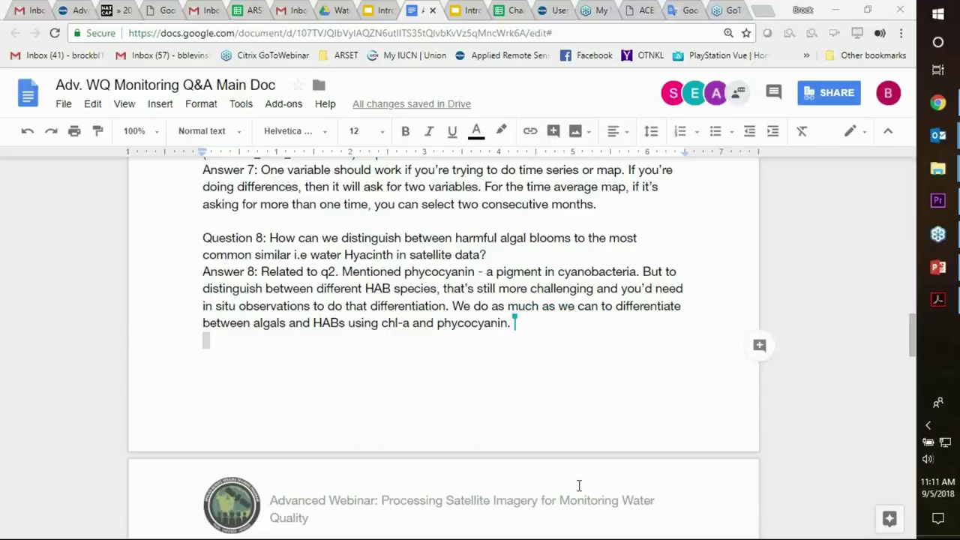
pyautogui.scroll(-3, 579, 486)
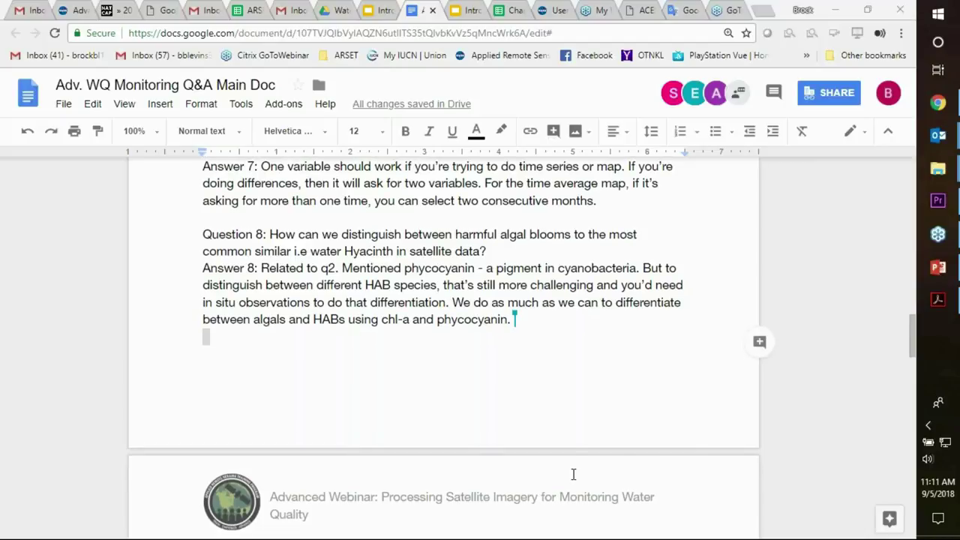
# - Write Answer 9: the science data processing code won't be used, but will be shown in week three
pyautogui.scroll(-1, 571, 475)
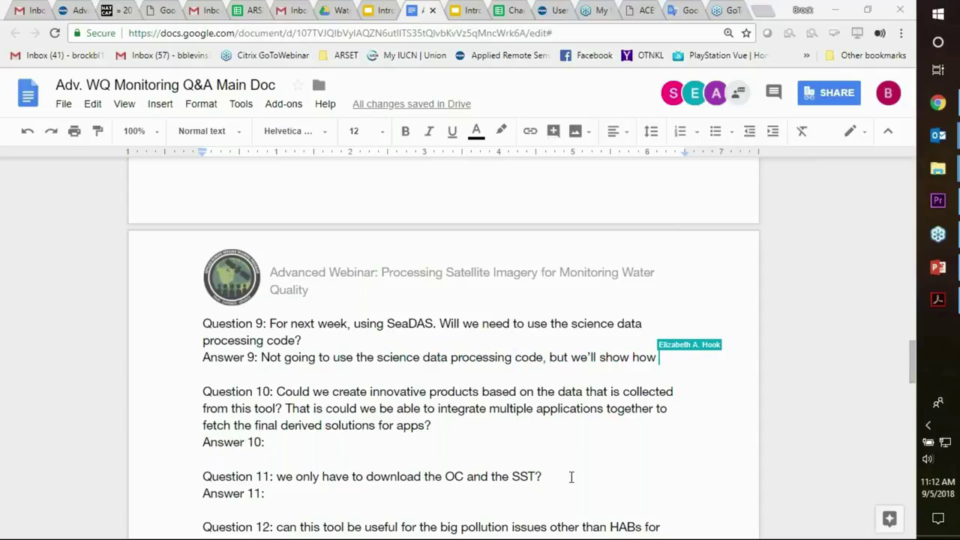
pyautogui.scroll(-3, 568, 479)
pyautogui.scroll(-2, 566, 480)
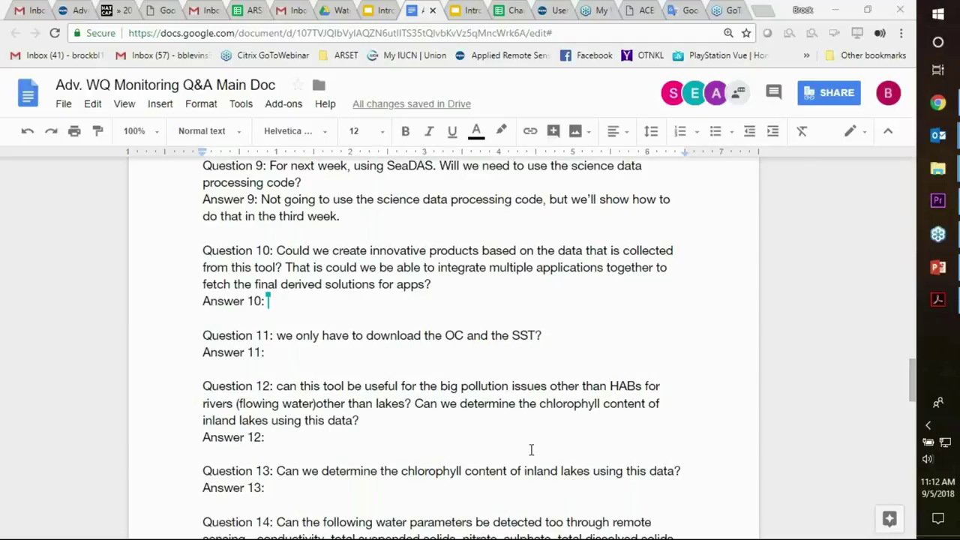
# - Answer Question 10 on building innovative products from the data, and Answer 11 with 'Yes, we'll use them in week 2.'
pyautogui.write('You')
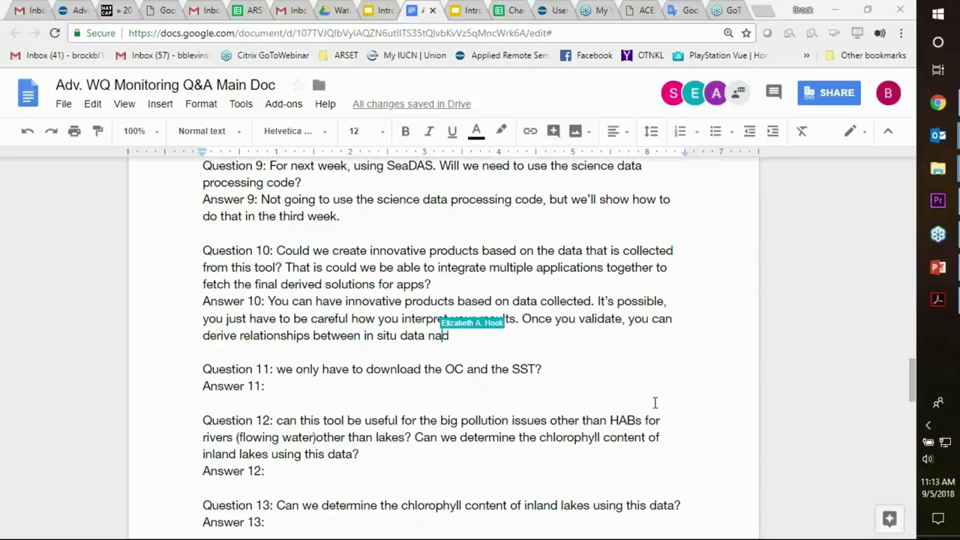
pyautogui.scroll(-3, 654, 403)
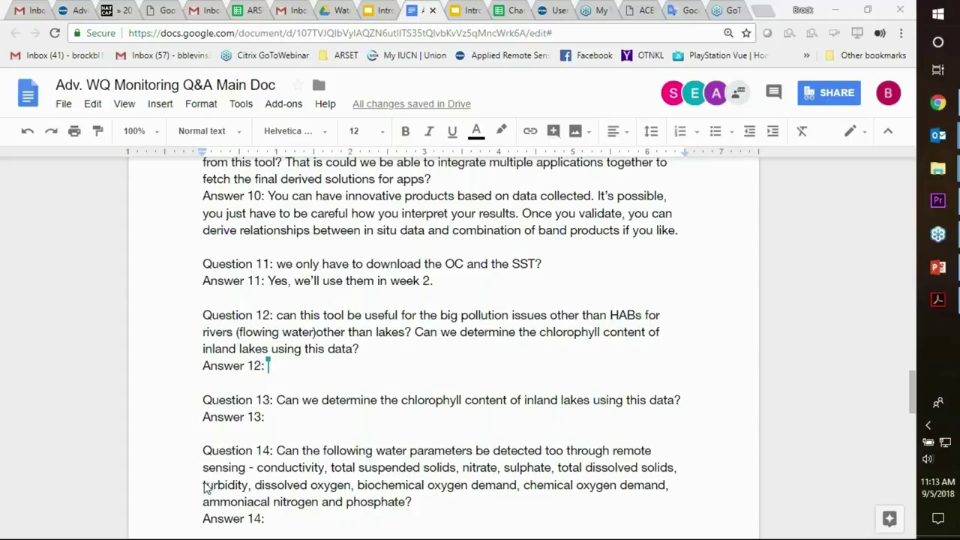
pyautogui.write('Yes')
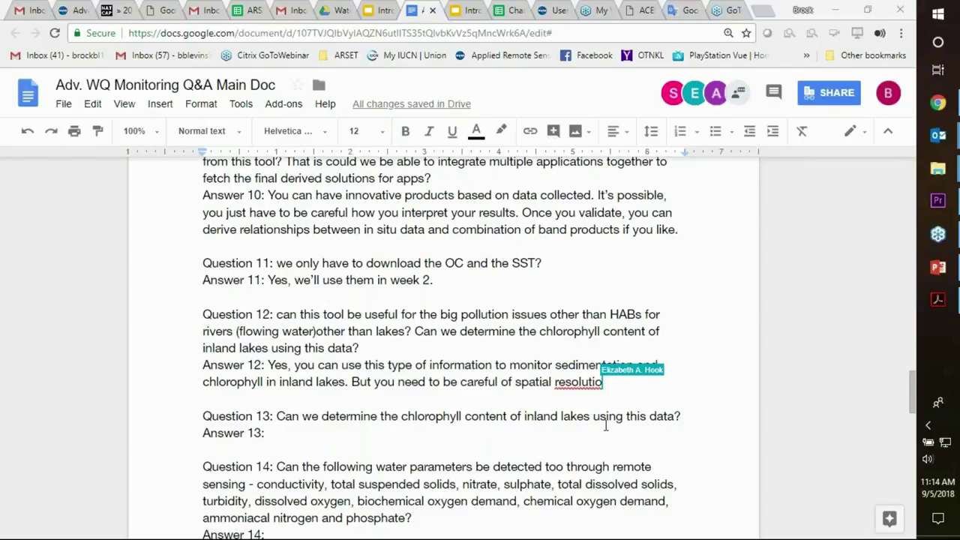
# - Write Answer 12 recommending Landsat and Sentinel 2 over MODIS or VIIRS, with 3 clear pixels, for small inland waters
pyautogui.scroll(-2, 606, 425)
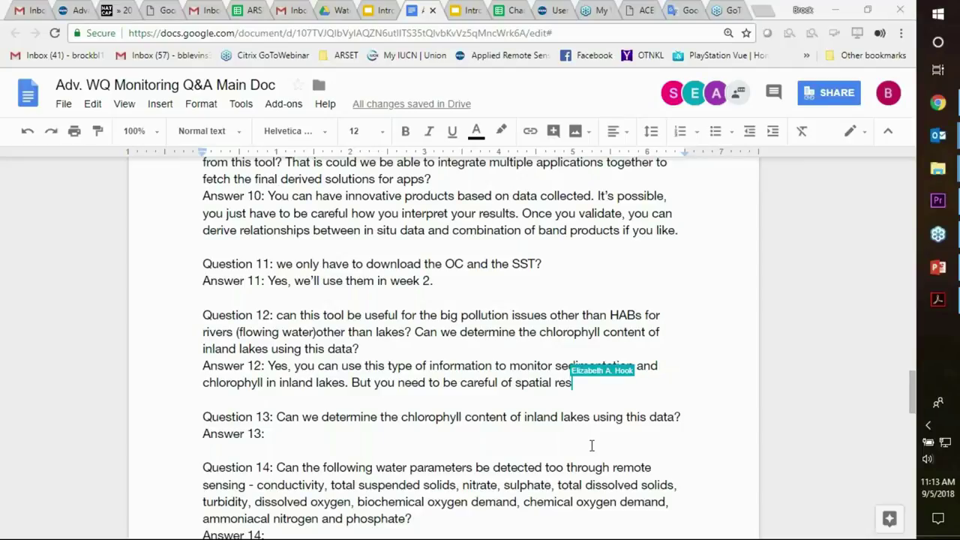
pyautogui.scroll(-2, 592, 446)
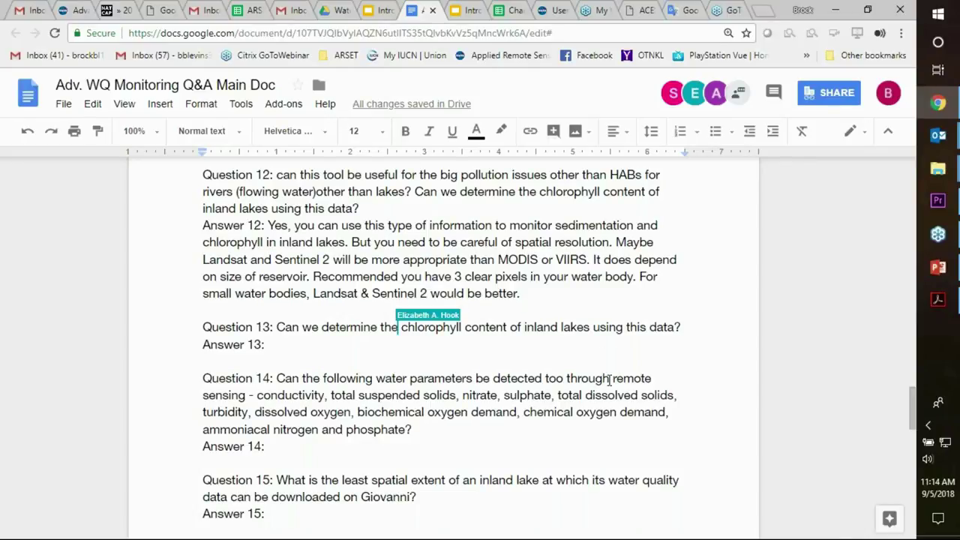
pyautogui.scroll(-2, 570, 380)
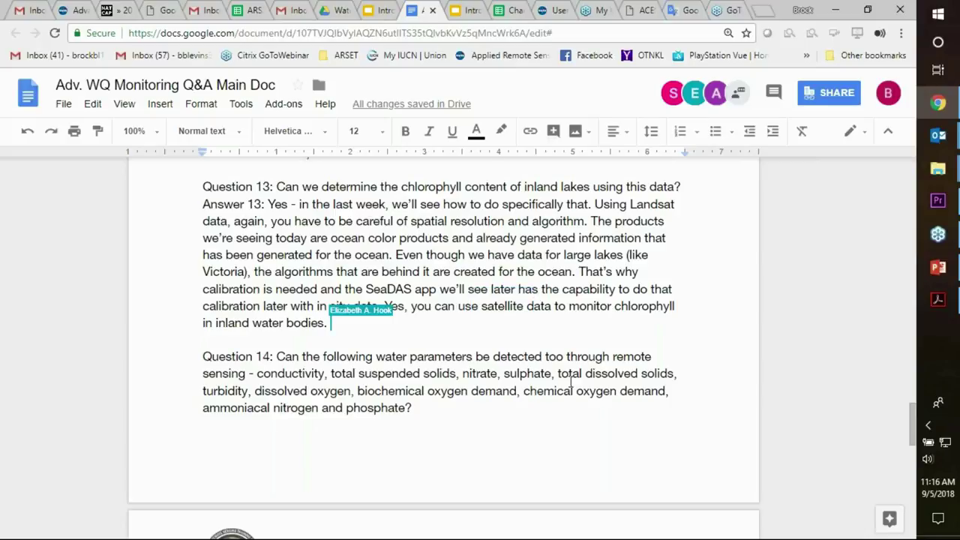
# - Finish Answer 13: SeaBASS-based ocean algorithms need more accuracy, so derive an algorithm from satellite and in situ data
pyautogui.write('A')
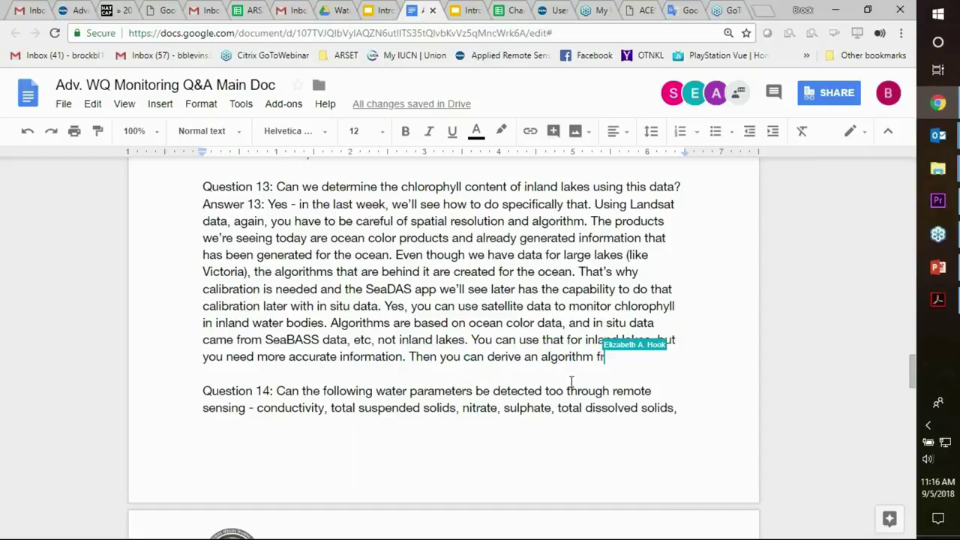
pyautogui.scroll(-3, 571, 383)
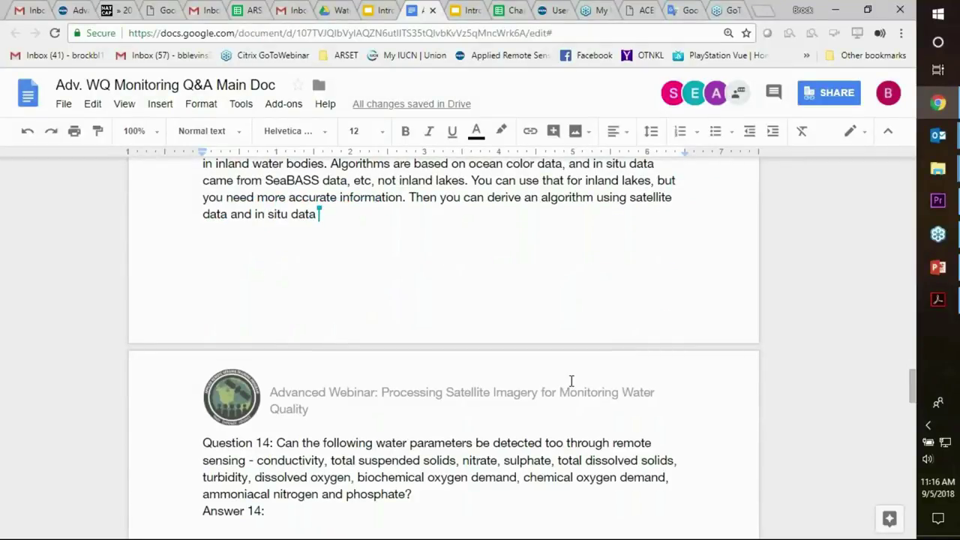
pyautogui.scroll(-2, 571, 381)
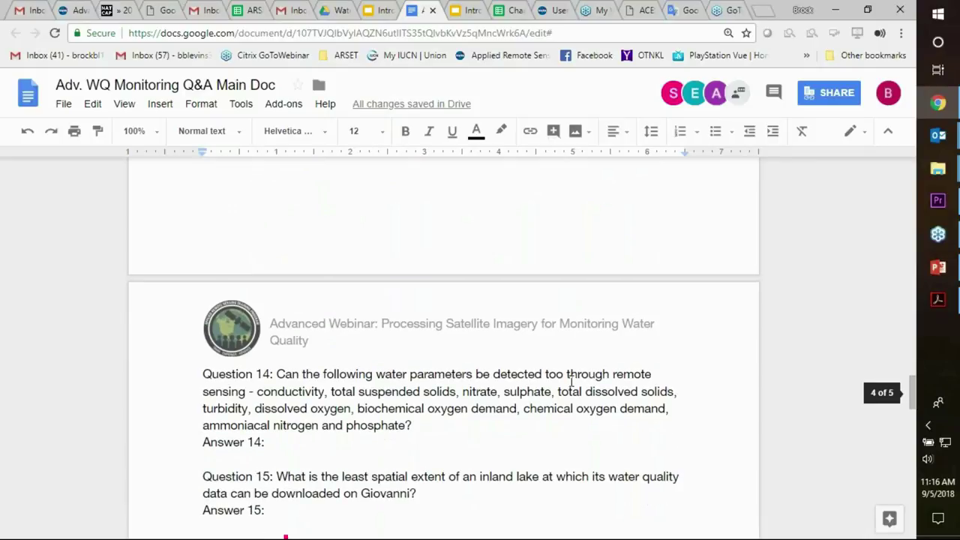
# - Write Answer 14 with the Intro to HABs ARSET training link, and open Answer 15 on 4 km Giovanni data
pyautogui.scroll(2, 571, 381)
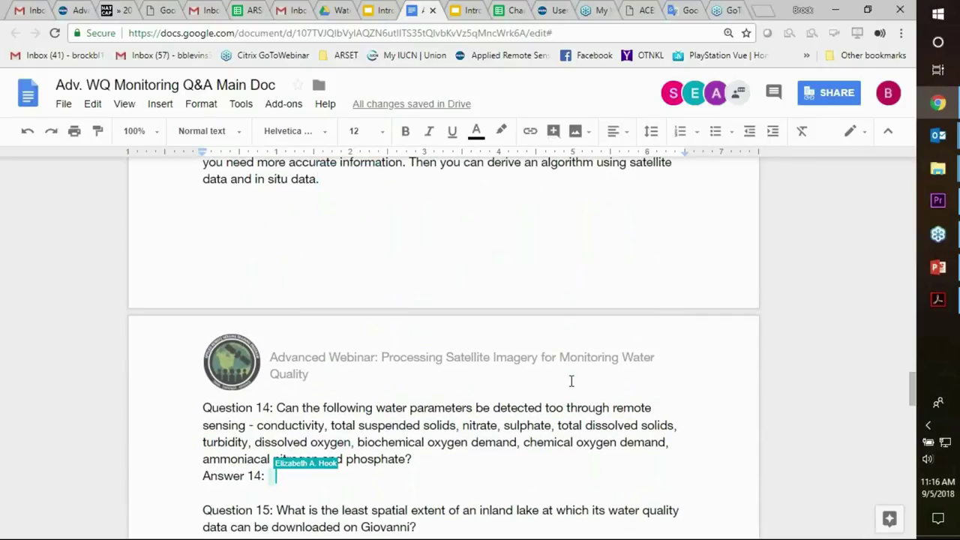
pyautogui.scroll(-5, 571, 381)
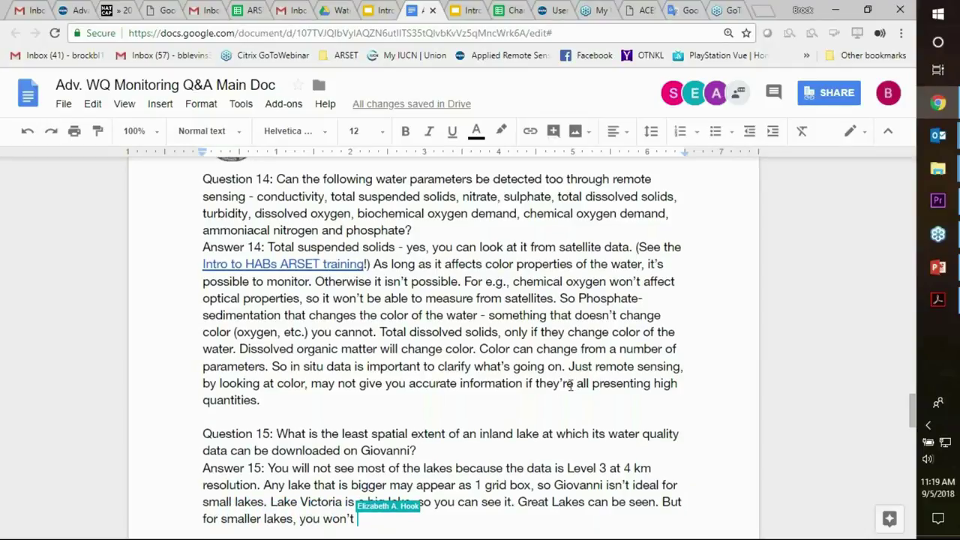
# - Finish Answer 15 recommending Landsat for small lakes, and begin Answer 16 on detecting metals via water color
pyautogui.scroll(-3, 570, 385)
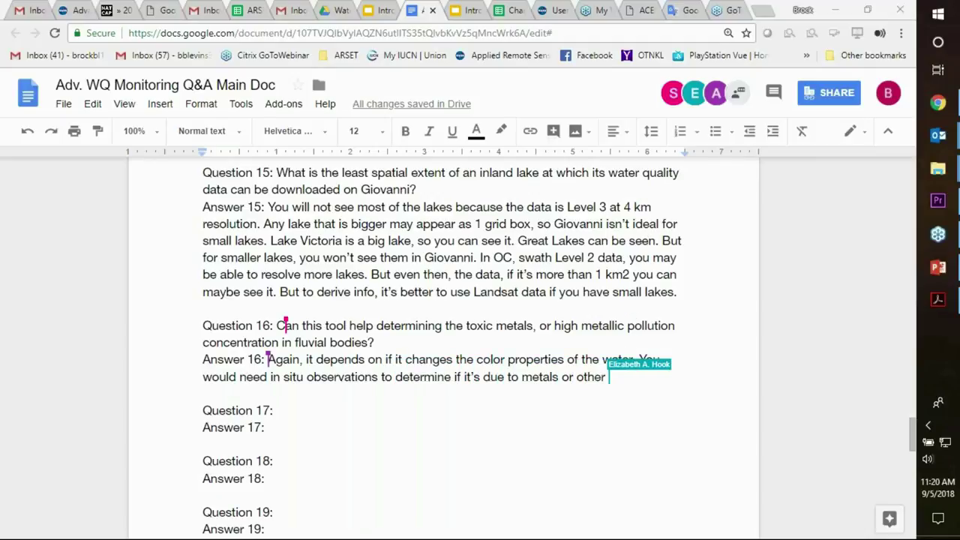
# - Finish Answer 16 on in situ observations, and write Question 17 on water depth affecting HABs and chlor proxy
pyautogui.scroll(-1, 587, 462)
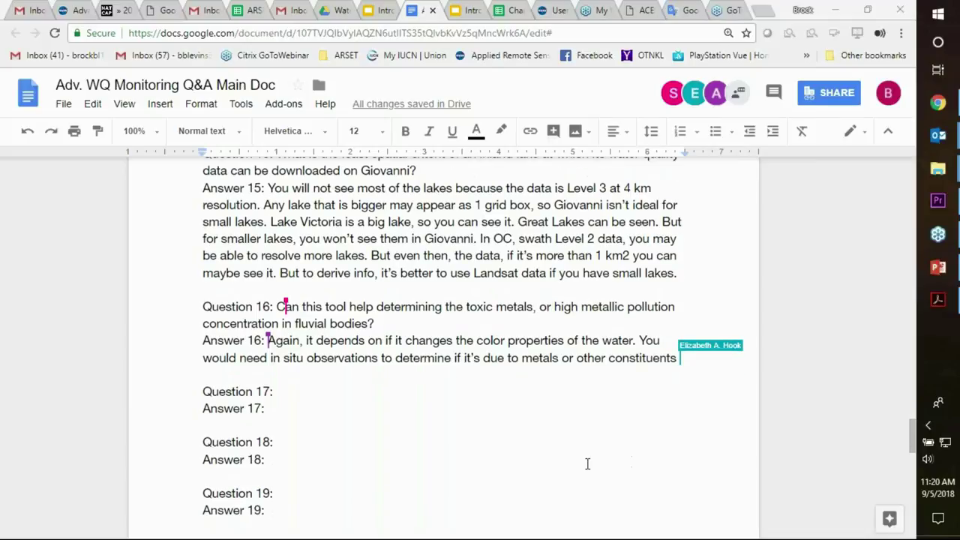
pyautogui.scroll(-2, 587, 464)
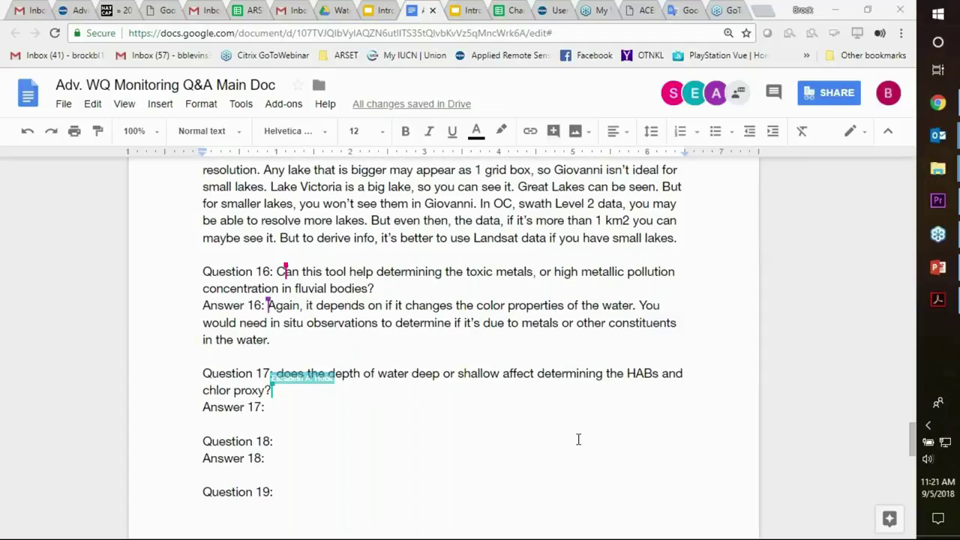
pyautogui.scroll(-2, 579, 438)
# - Finish Answer 17 on bottom reflectance, KD490 and avoiding shoreline water, then briefly check Gmail and return
pyautogui.scroll(-1, 578, 439)
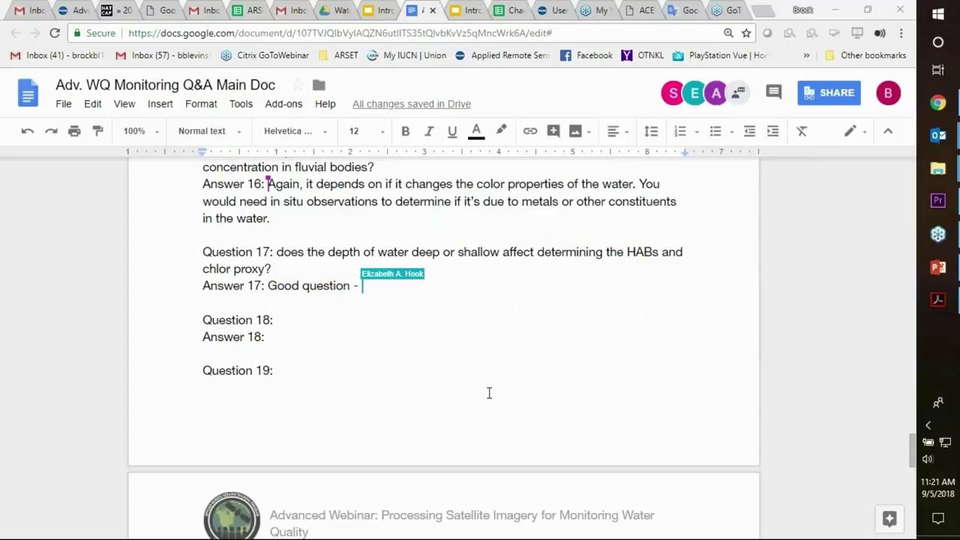
pyautogui.write('yes')
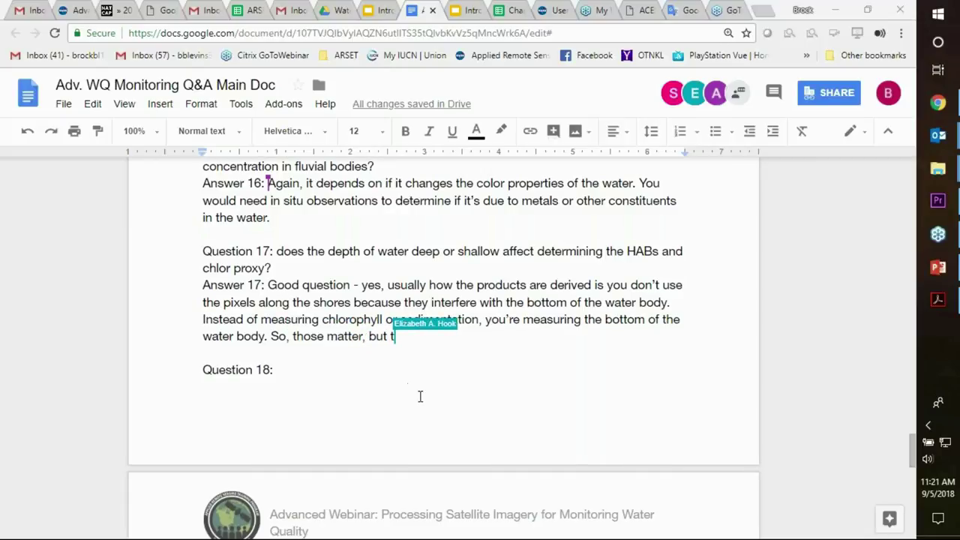
pyautogui.scroll(-1, 420, 395)
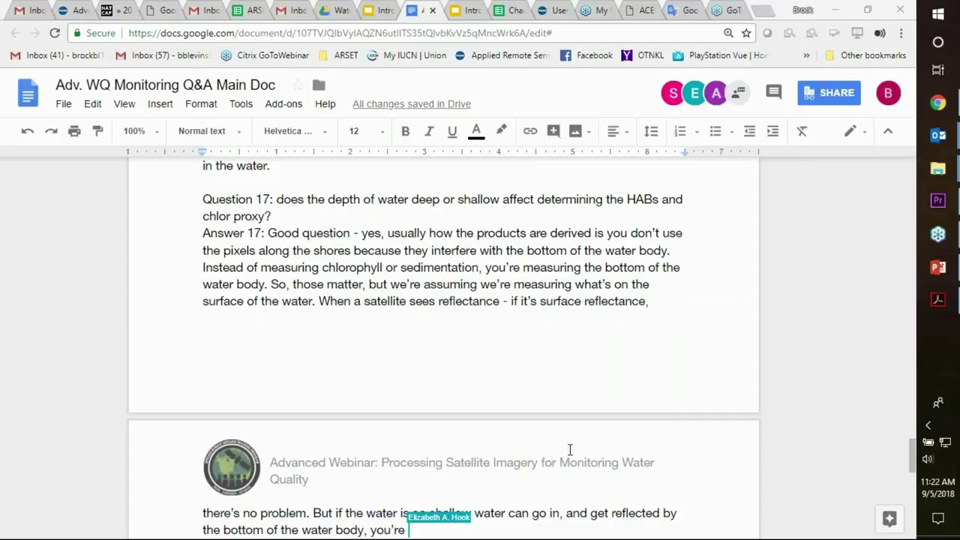
pyautogui.scroll(-3, 542, 389)
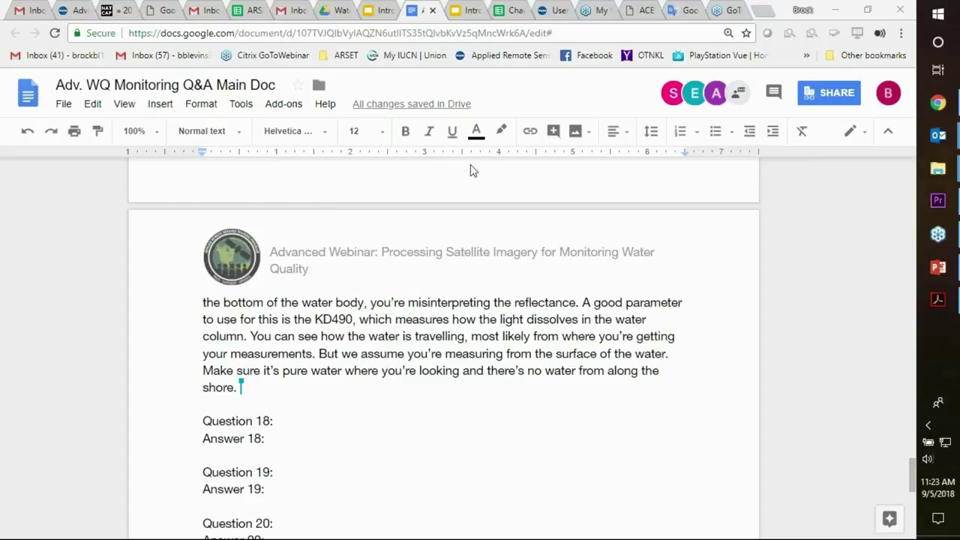
pyautogui.click(26, 10)
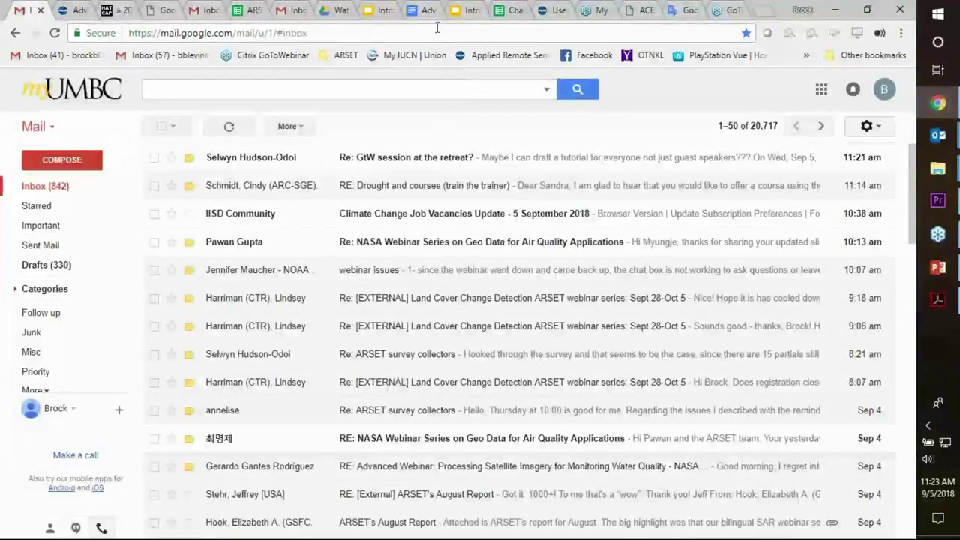
pyautogui.click(423, 18)
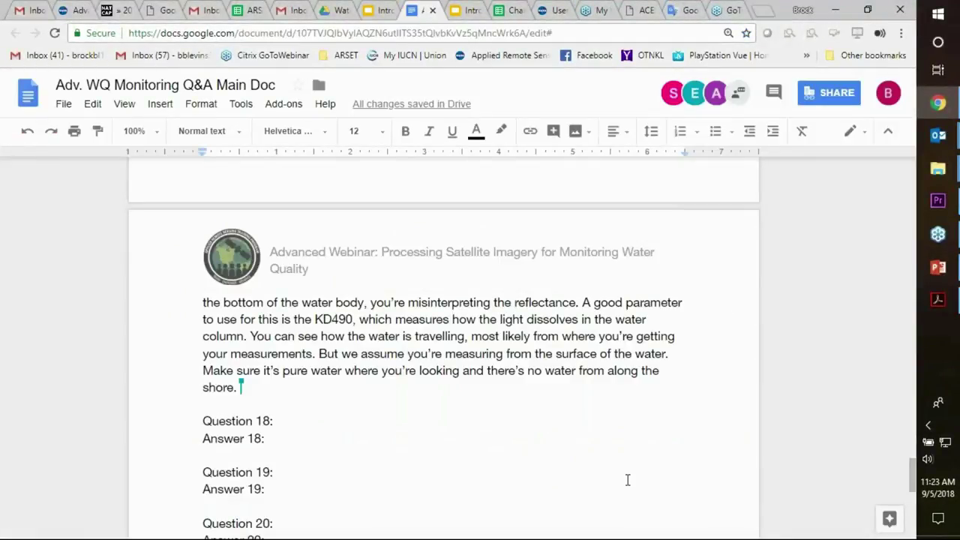